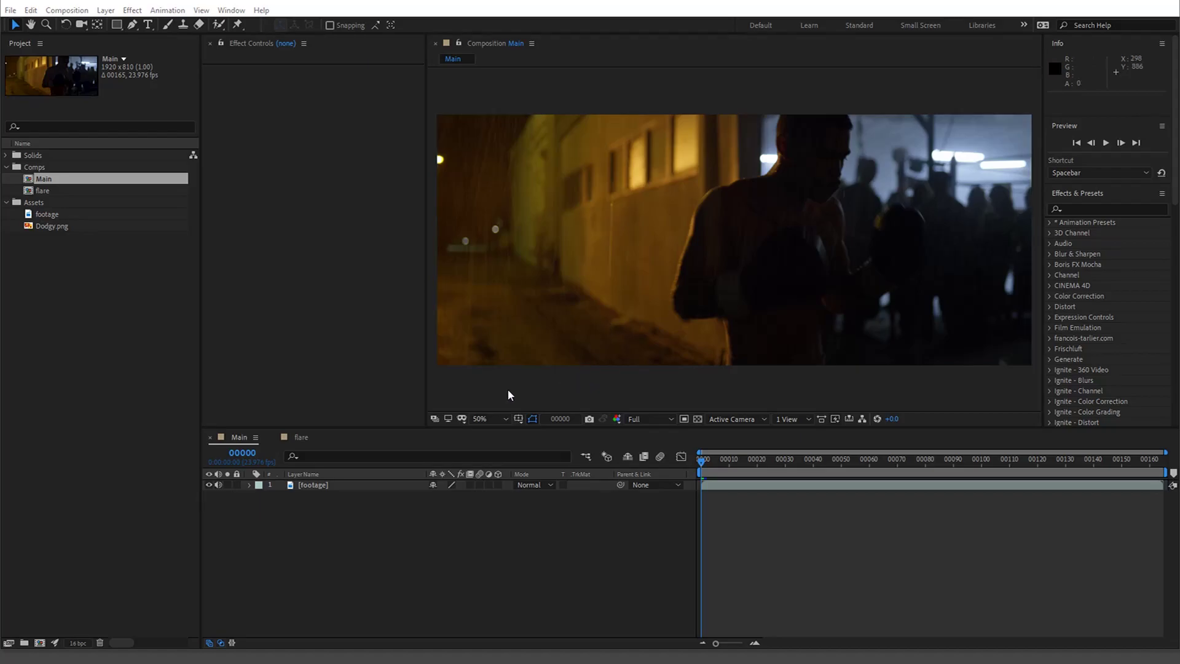
Move the Optical Flares light on Black Solid 1 to about 1278, 598, then return to Main
{"action": "left_click", "coordinate": [304, 438]}
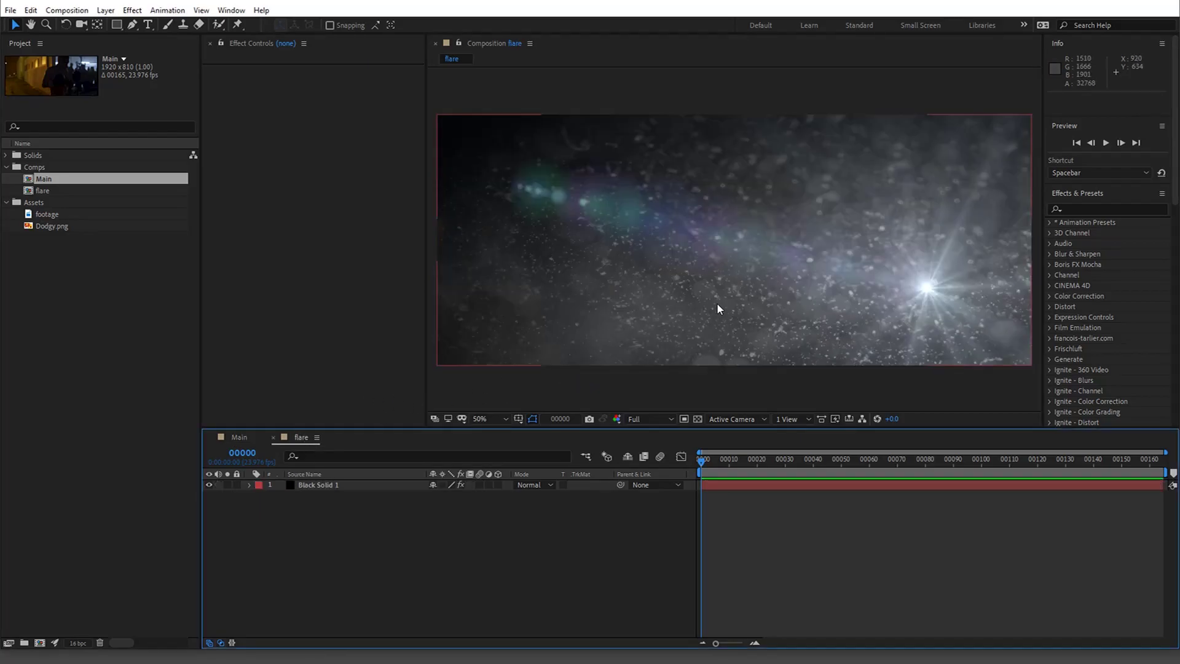
{"action": "left_click", "coordinate": [315, 485]}
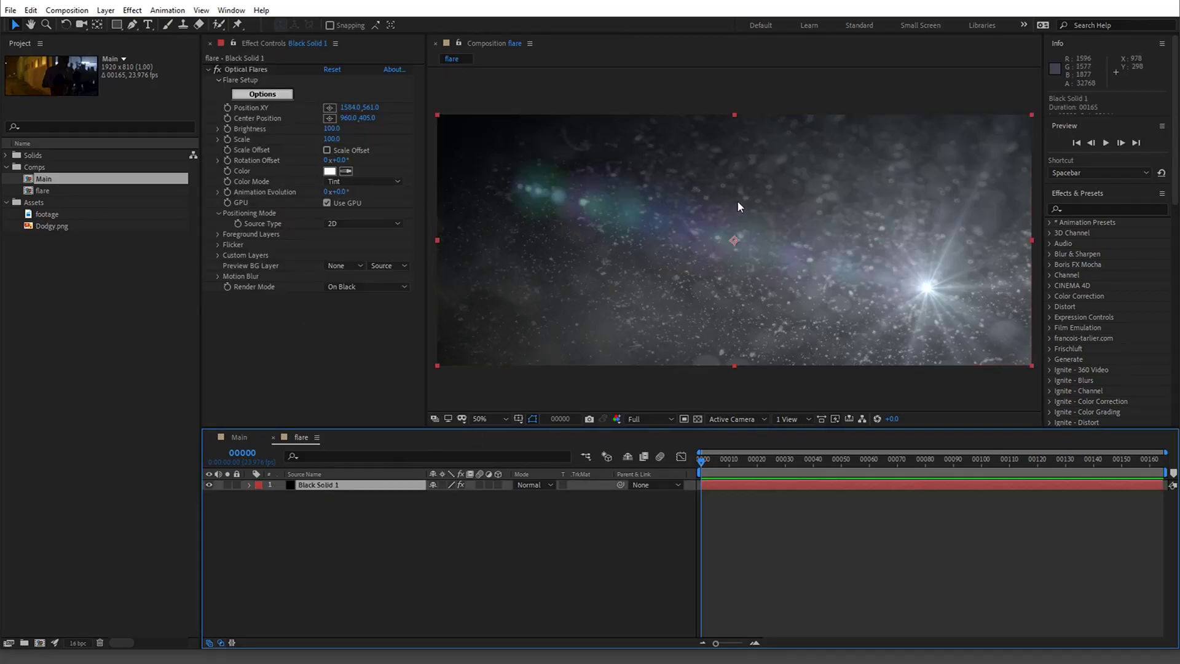
{"action": "left_click_drag", "start_coordinate": [736, 200], "coordinate": [717, 231]}
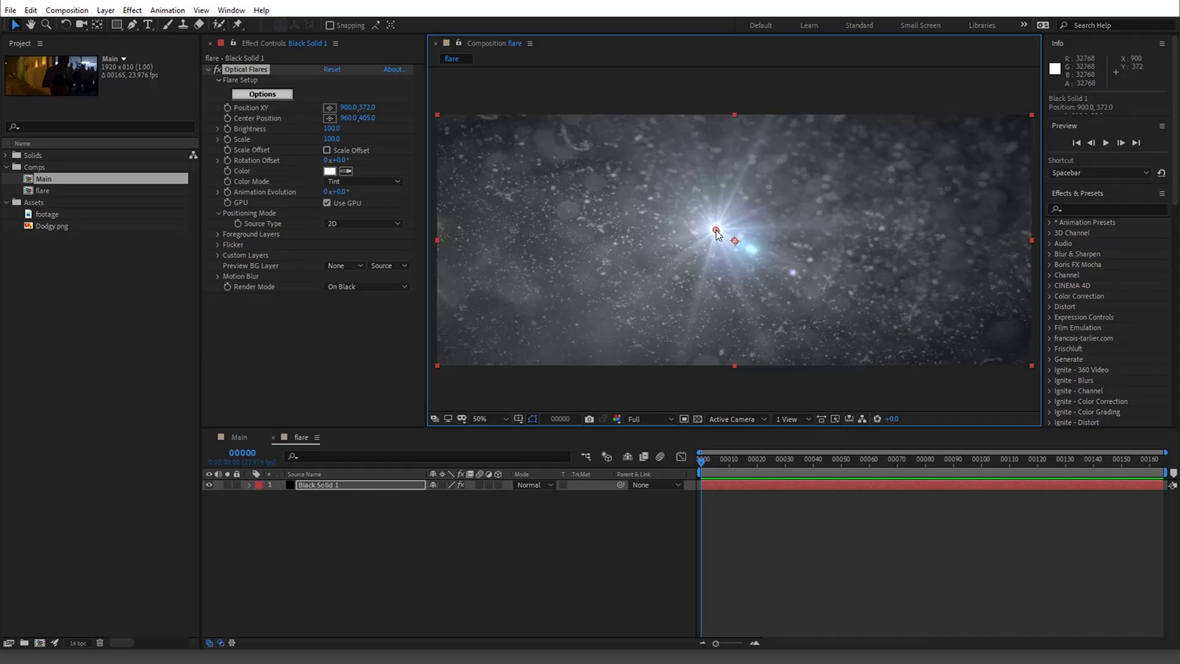
{"action": "left_click_drag", "start_coordinate": [716, 232], "coordinate": [832, 300]}
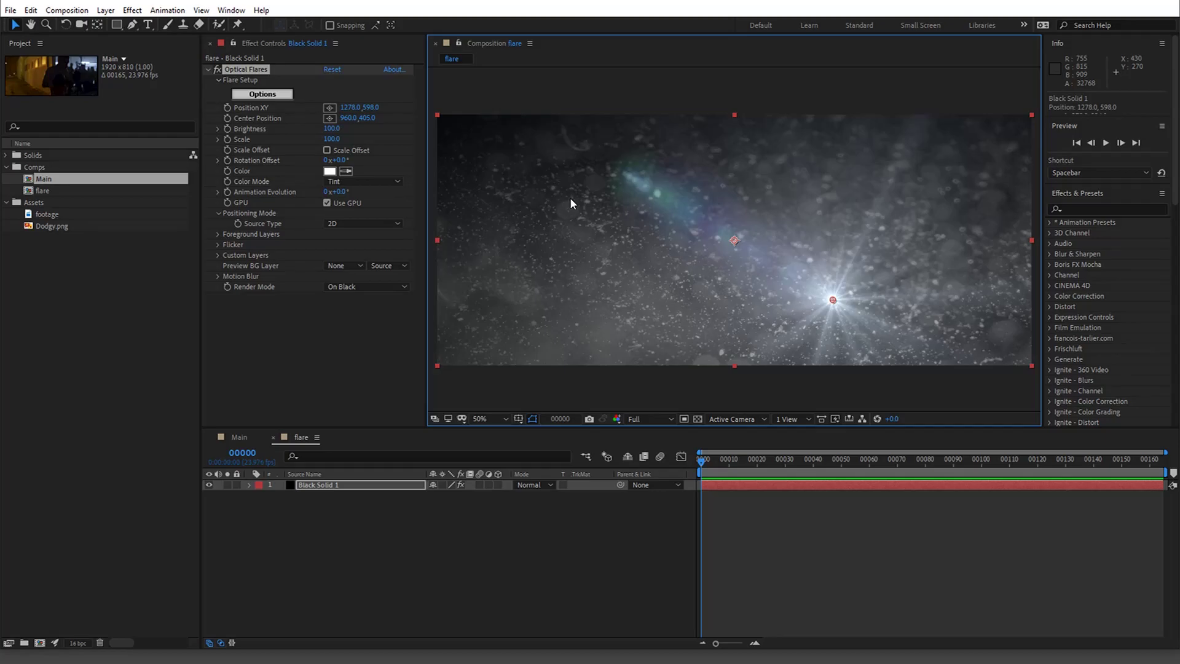
{"action": "key", "text": "ctrl+w"}
{"action": "left_click_drag", "start_coordinate": [764, 459], "coordinate": [791, 441]}
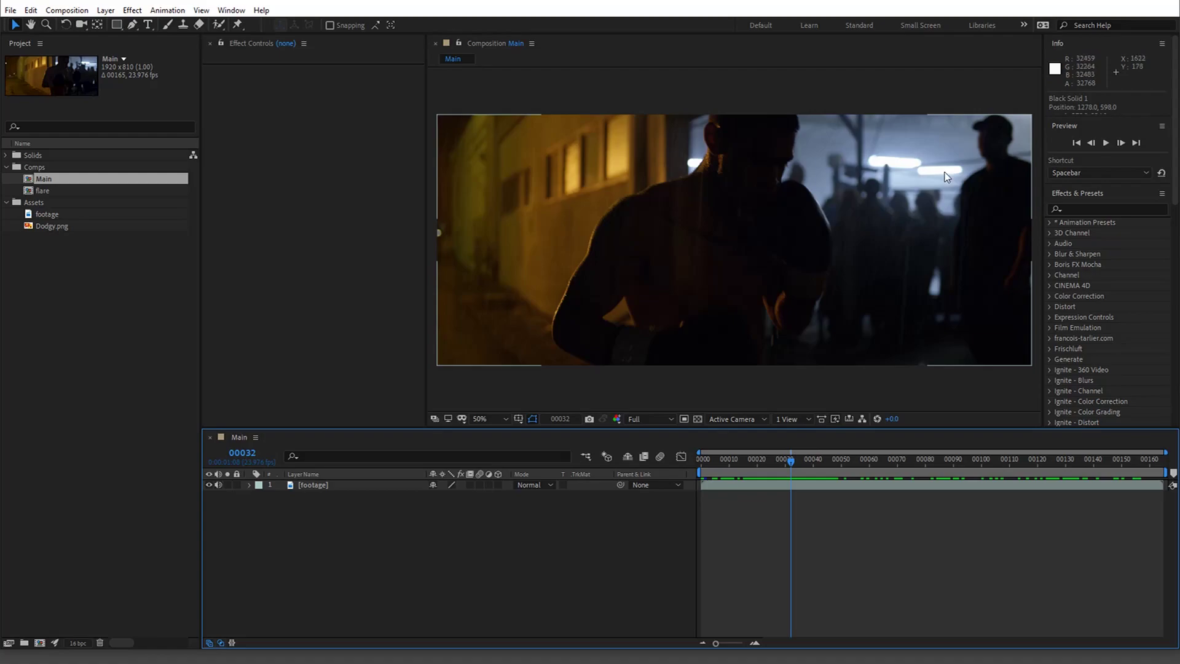
{"action": "left_click_drag", "start_coordinate": [846, 463], "coordinate": [967, 449]}
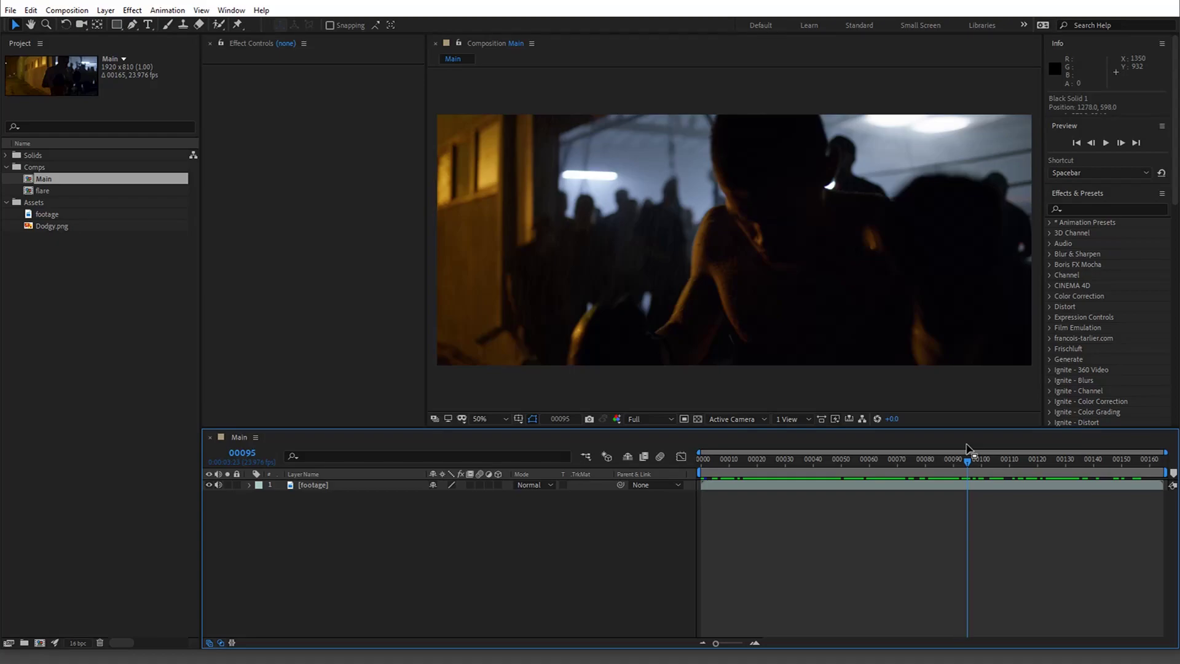
{"action": "left_click_drag", "start_coordinate": [968, 447], "coordinate": [827, 460]}
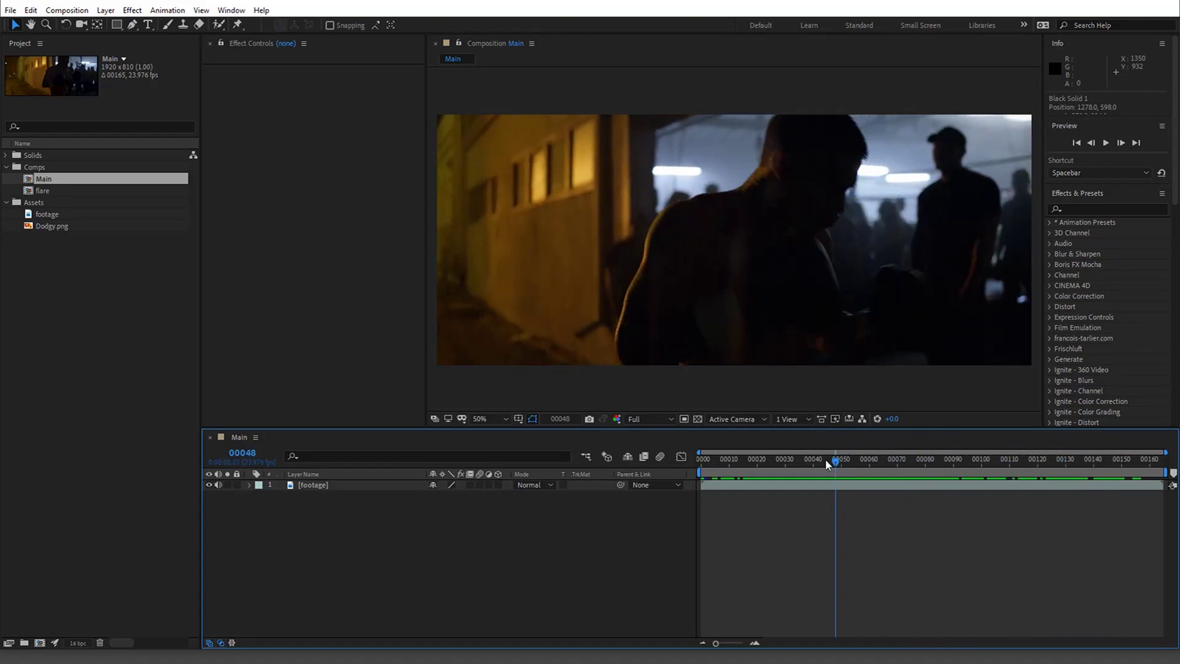
Duplicate the footage layer, rename the copy 'matte', and hide the original footage layer
{"action": "left_click", "coordinate": [400, 487]}
{"action": "key", "text": "ctrl+d"}
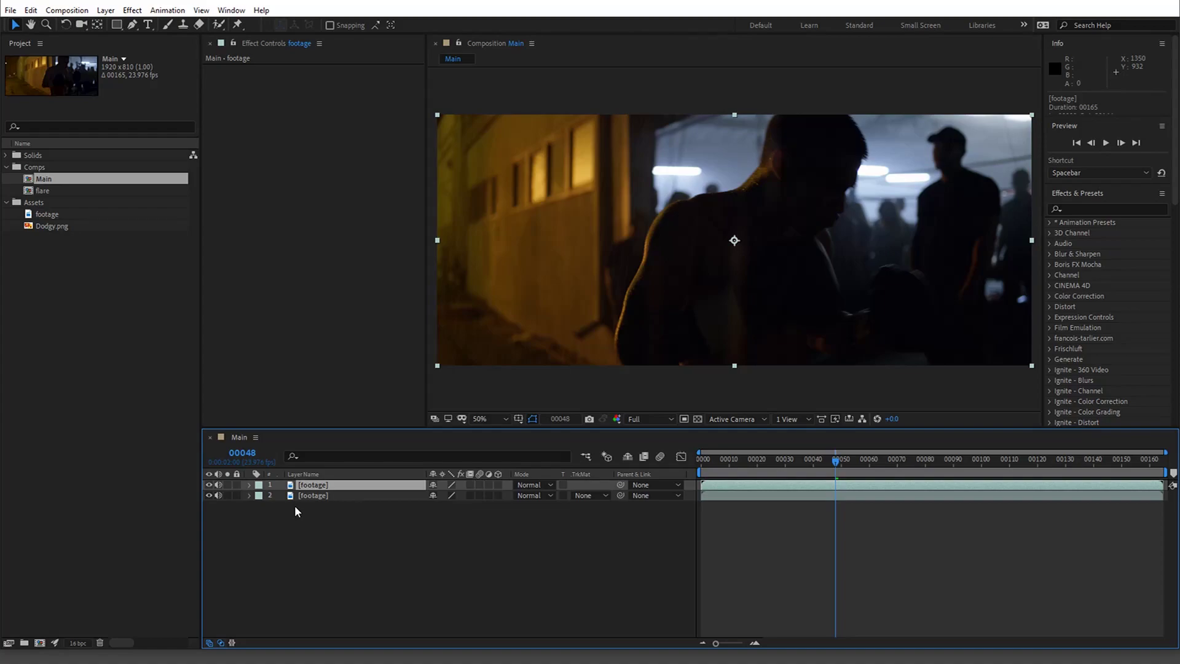
{"action": "key", "text": "KP_Enter"}
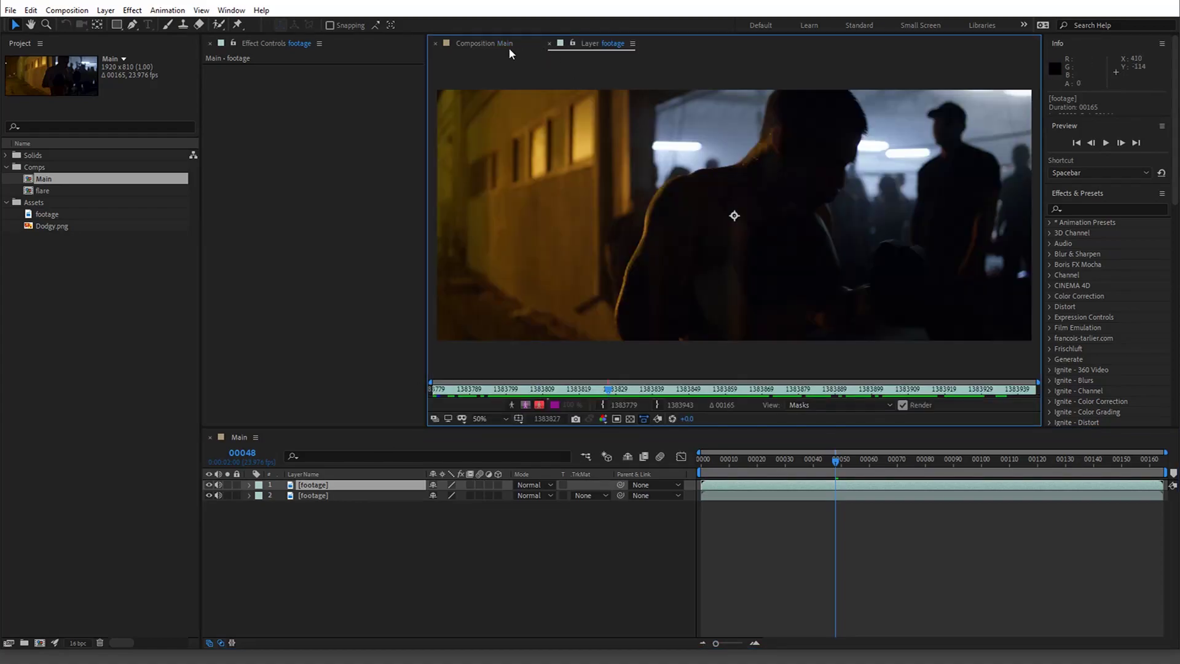
{"action": "left_click", "coordinate": [488, 44]}
{"action": "key", "text": "Return"}
{"action": "type", "text": "ma"}
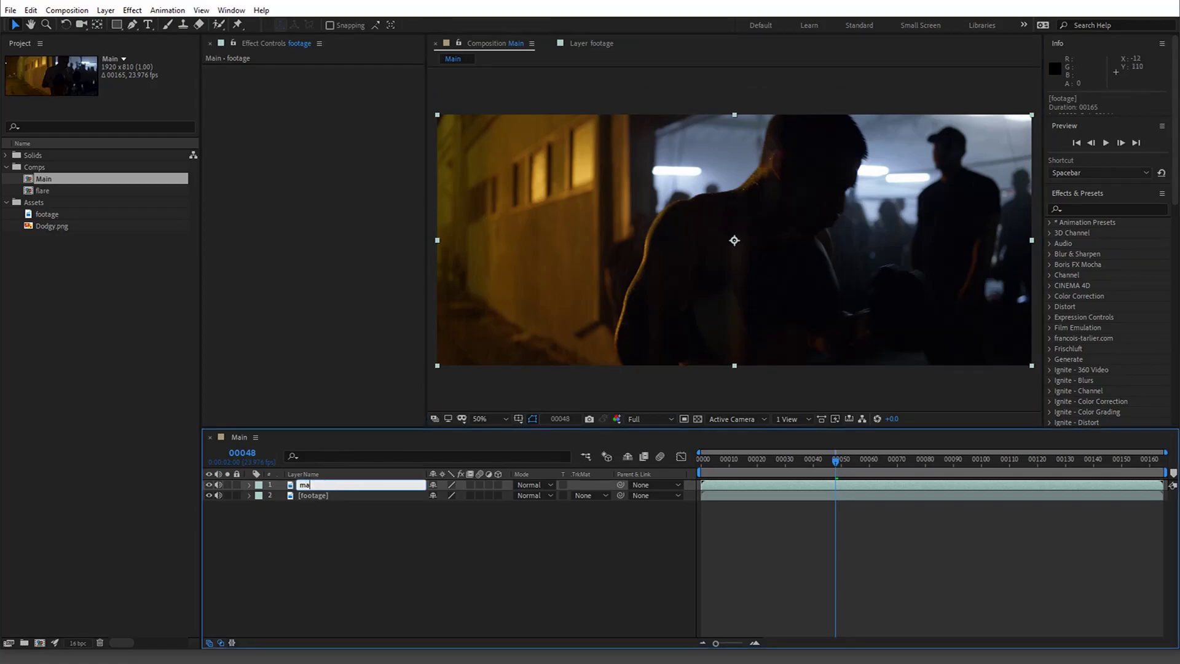
{"action": "type", "text": "tte"}
{"action": "key", "text": "Return"}
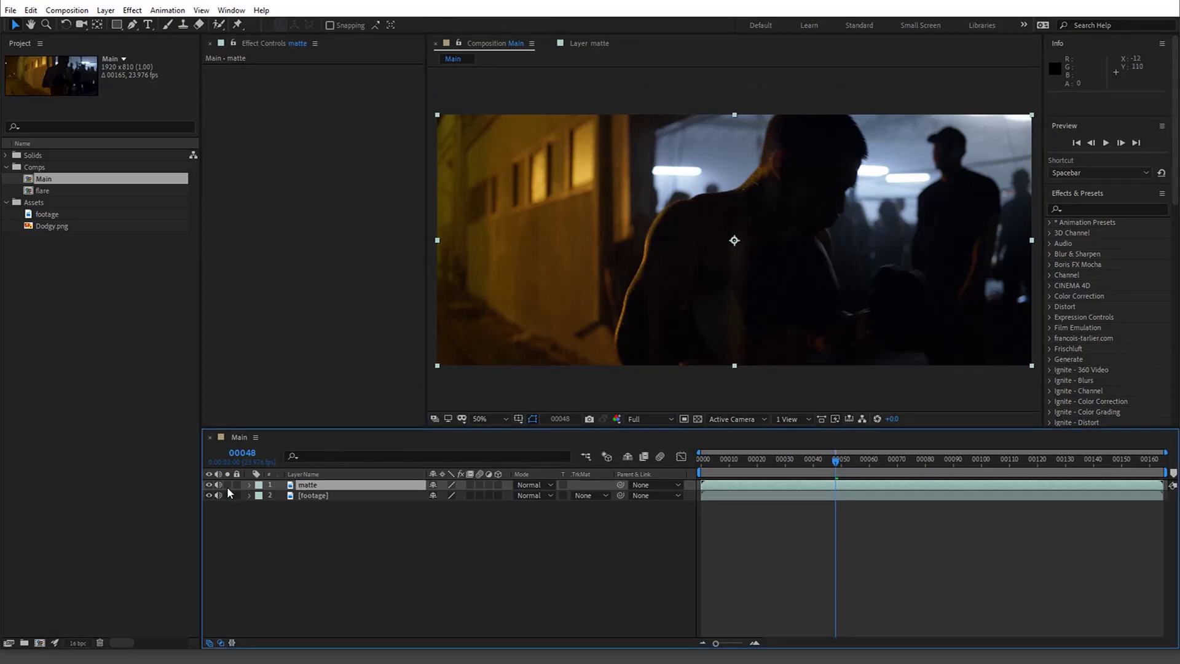
{"action": "left_click_drag", "start_coordinate": [219, 496], "coordinate": [208, 496]}
Apply Tint to the matte layer with Amount to Tint at 99%
{"action": "left_click", "coordinate": [326, 309]}
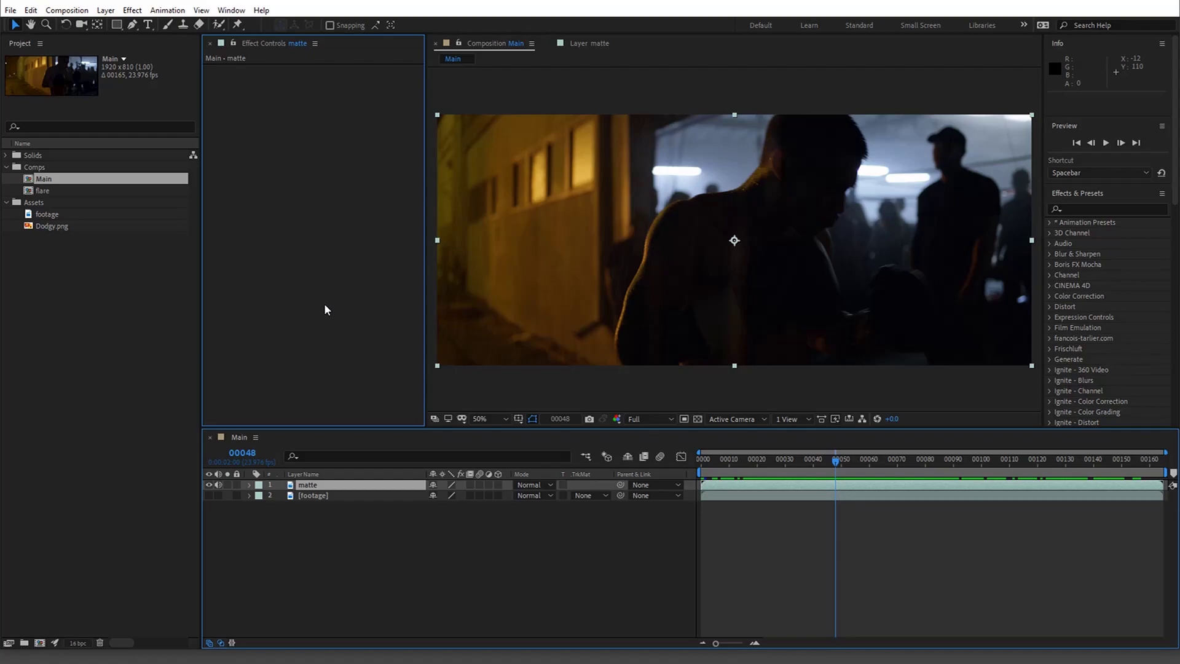
{"action": "key", "text": "ctrl+space"}
{"action": "type", "text": "tint"}
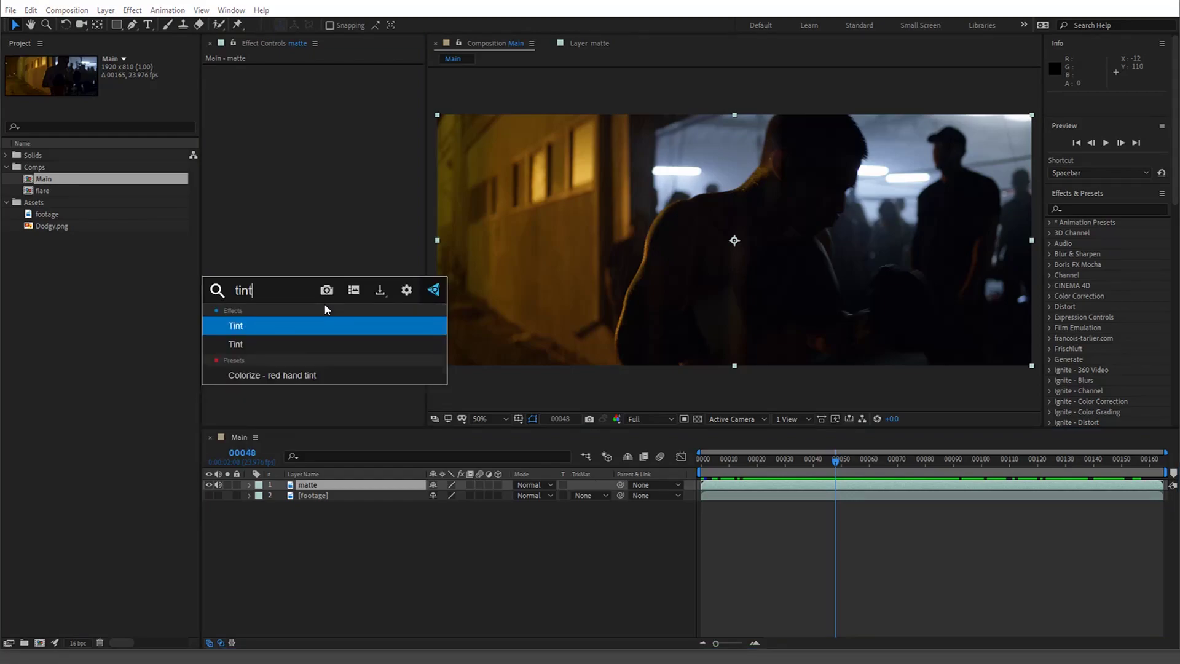
{"action": "key", "text": "Escape"}
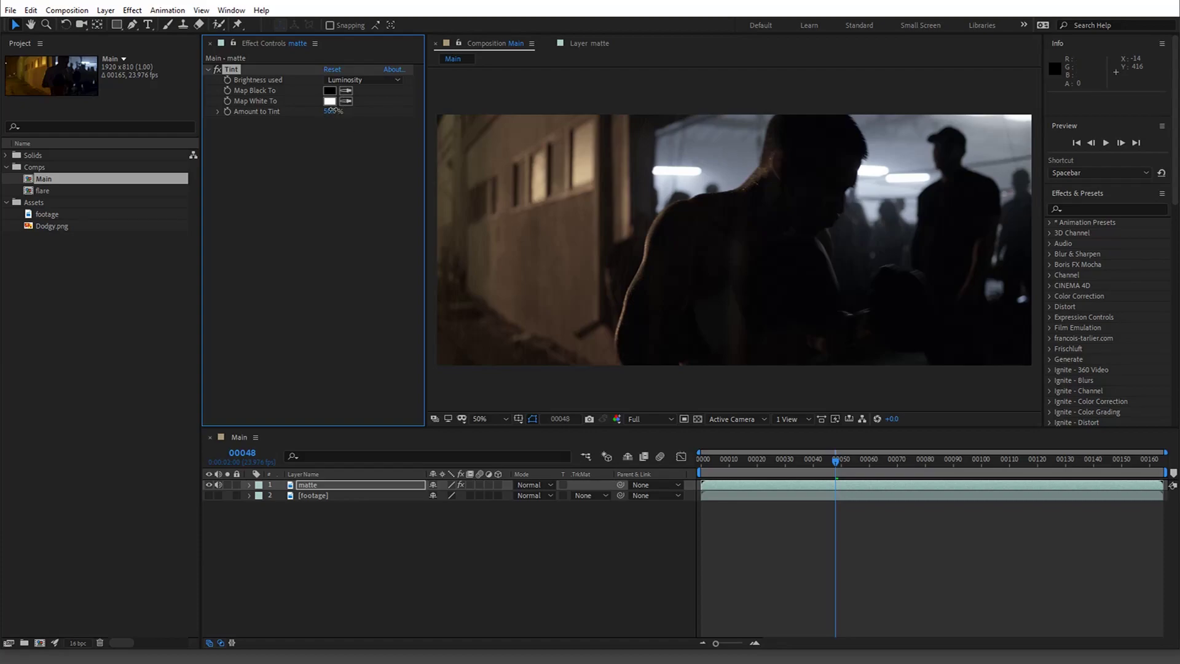
{"action": "left_click_drag", "start_coordinate": [332, 110], "coordinate": [670, 102]}
{"action": "left_click", "coordinate": [217, 70]}
{"action": "left_click", "coordinate": [217, 70]}
{"action": "left_click", "coordinate": [342, 287]}
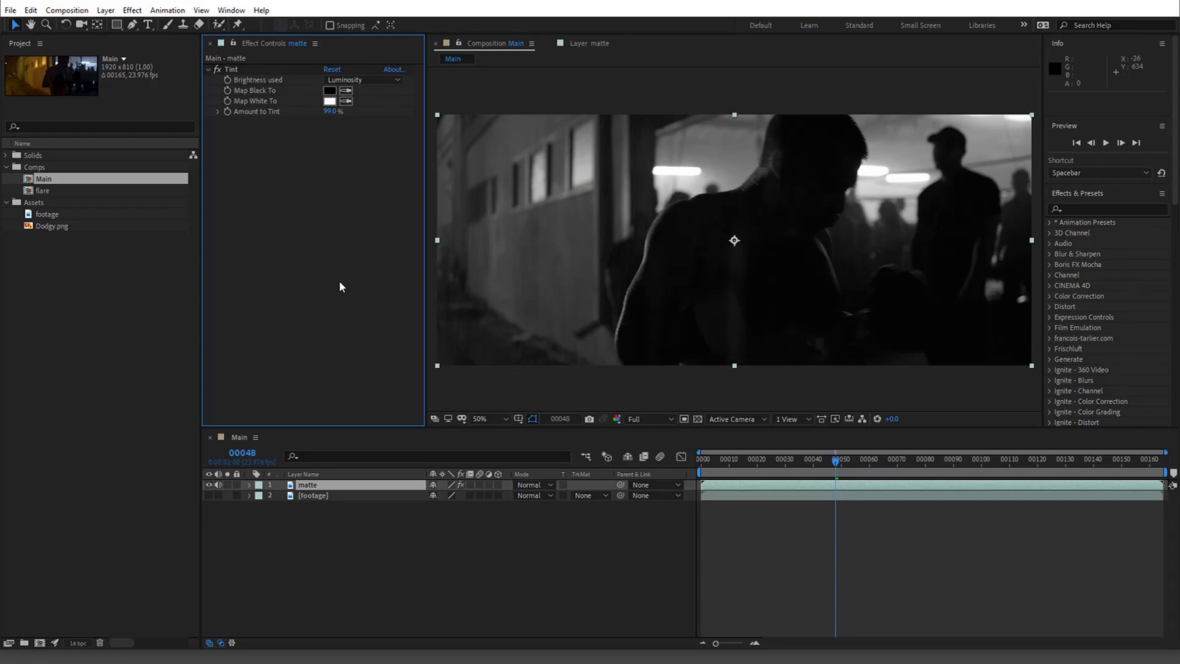
Apply Levels to the matte layer and lower Gamma to 0.10
{"action": "key", "text": "ctrl+space"}
{"action": "type", "text": "lev"}
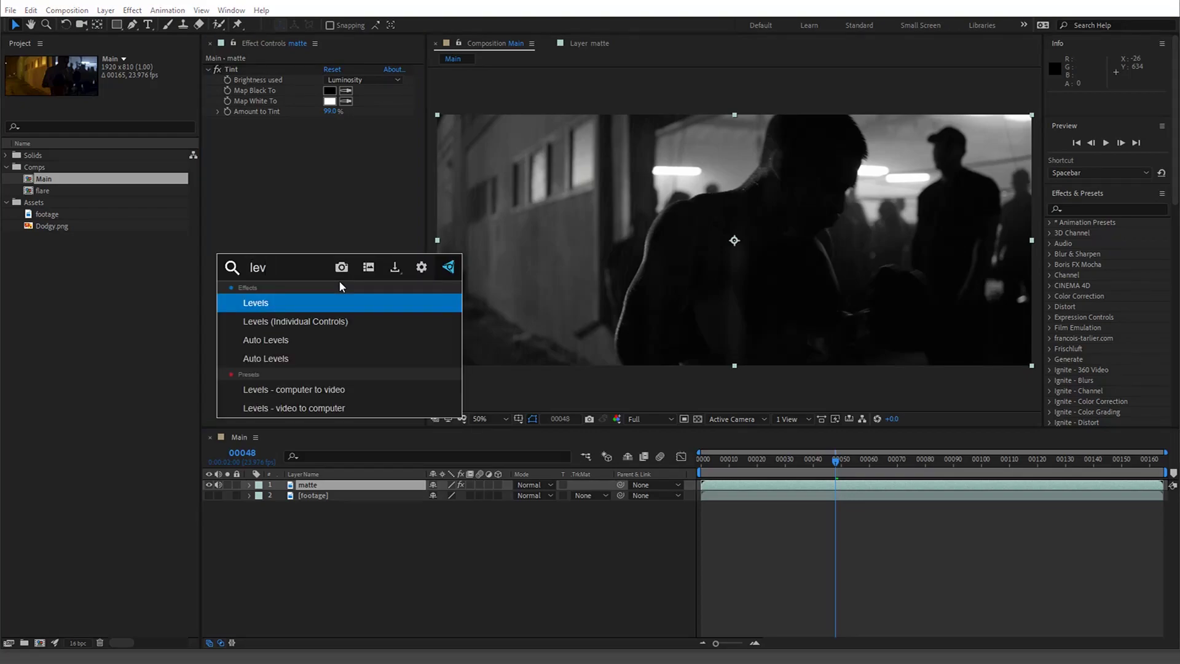
{"action": "key", "text": "Return"}
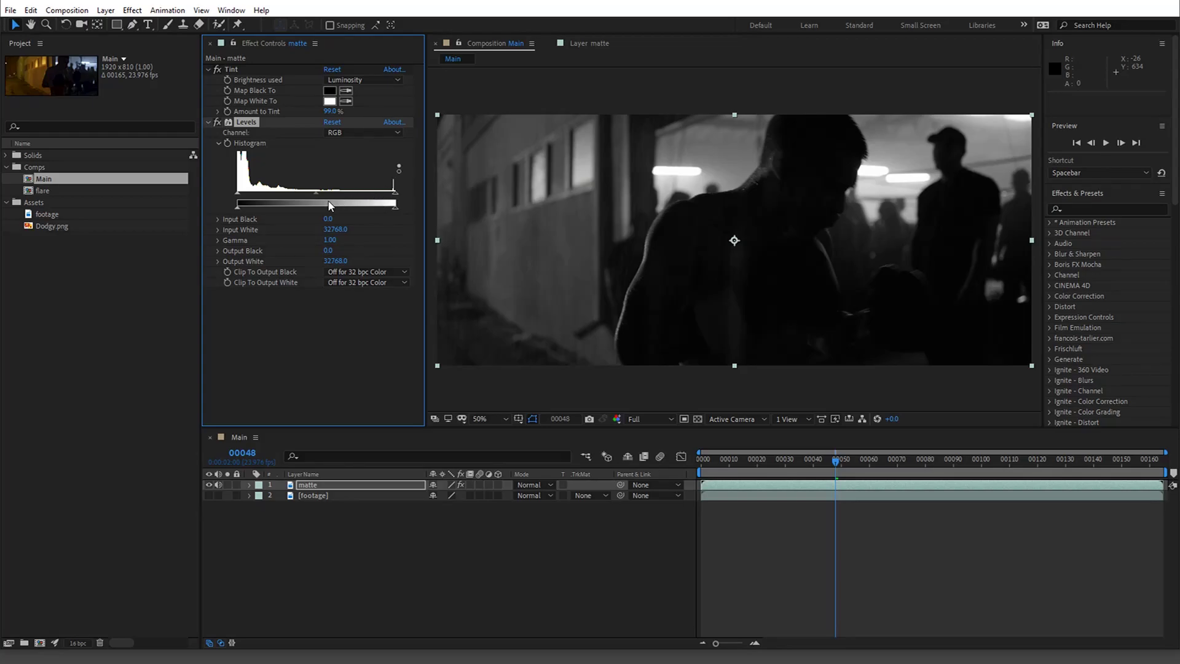
{"action": "left_click_drag", "start_coordinate": [316, 194], "coordinate": [367, 202]}
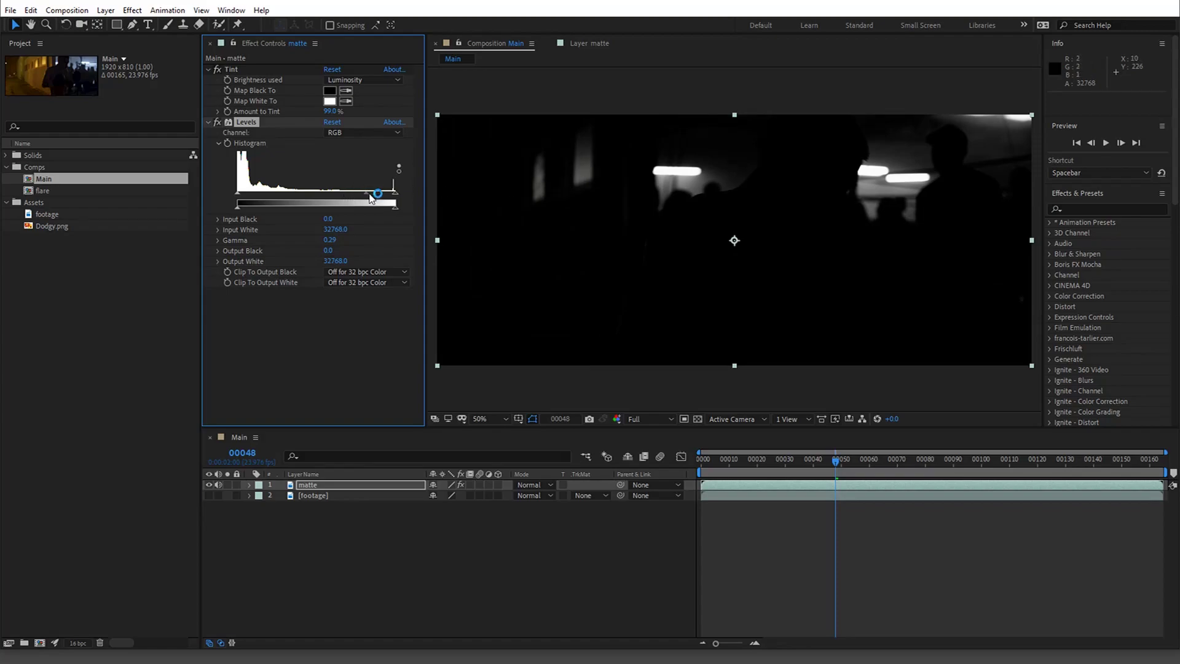
{"action": "left_click", "coordinate": [217, 123]}
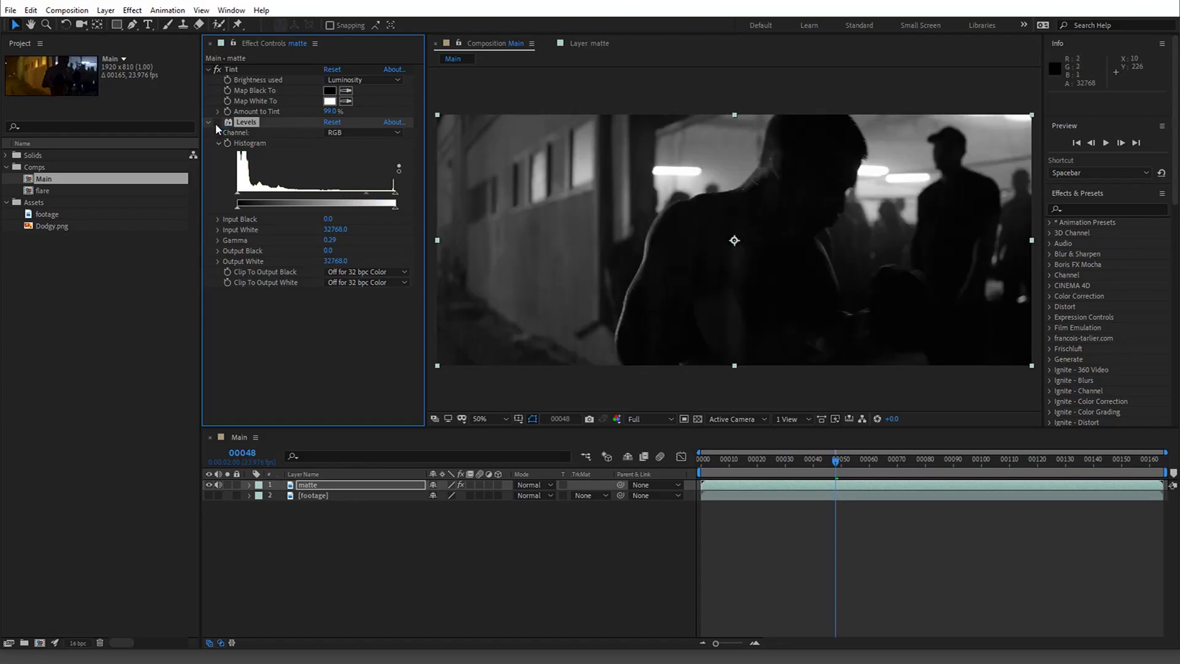
{"action": "left_click", "coordinate": [216, 122]}
{"action": "left_click_drag", "start_coordinate": [364, 200], "coordinate": [386, 198]}
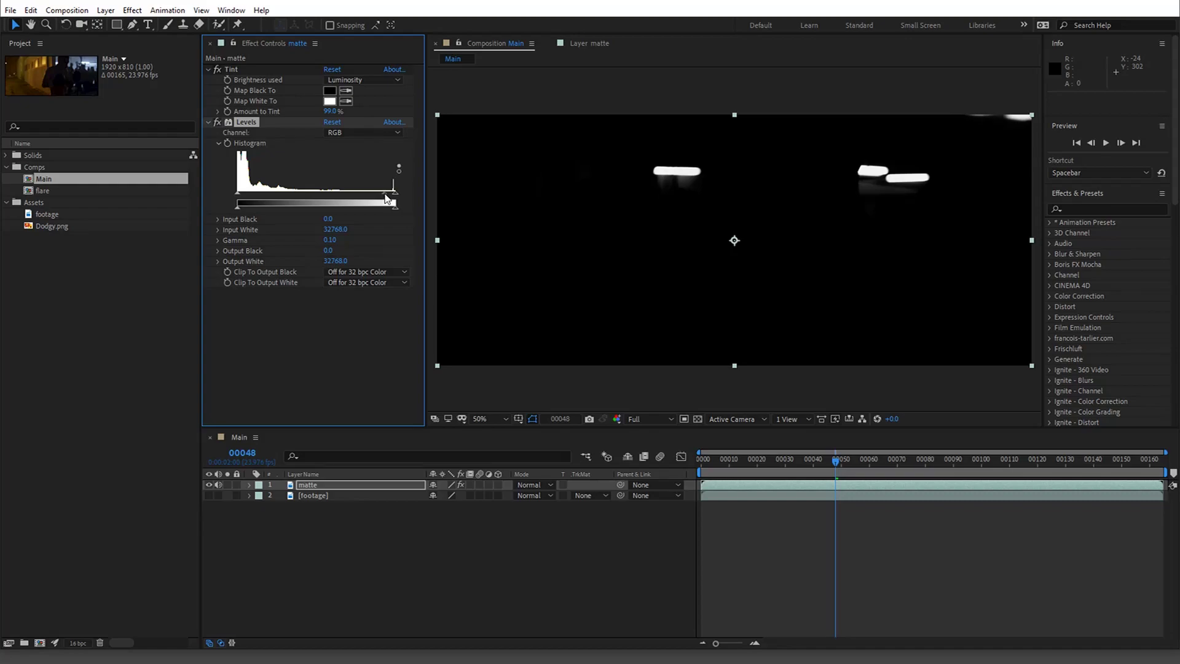
{"action": "left_click", "coordinate": [208, 121]}
{"action": "left_click", "coordinate": [209, 69]}
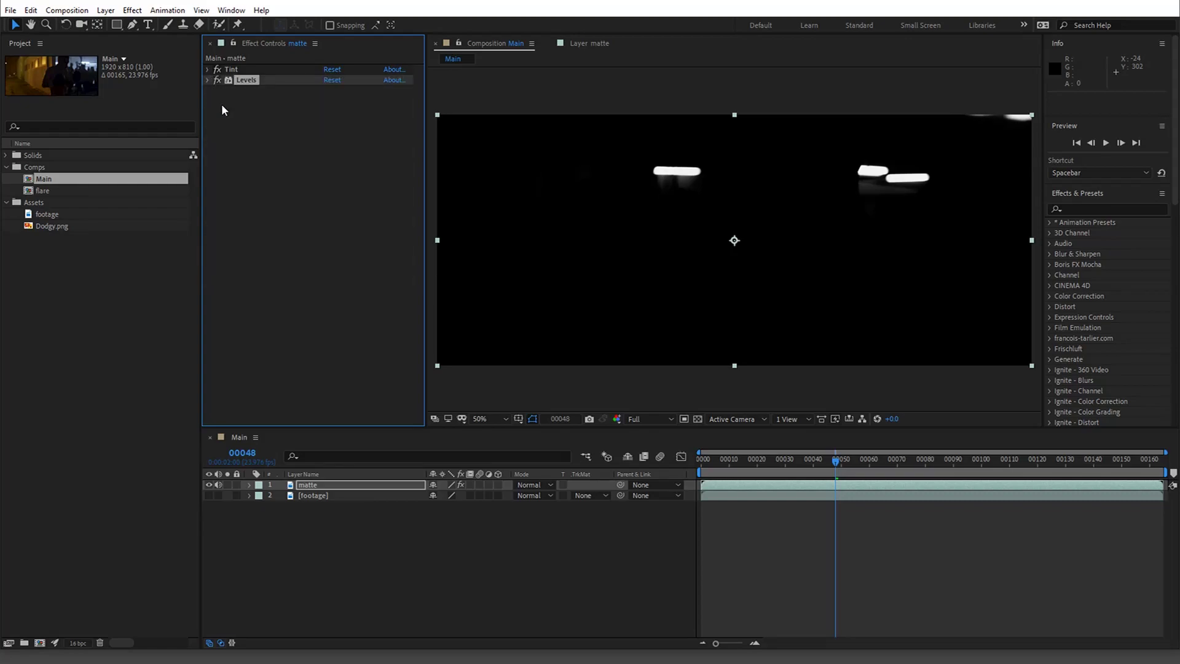
{"action": "left_click", "coordinate": [251, 149]}
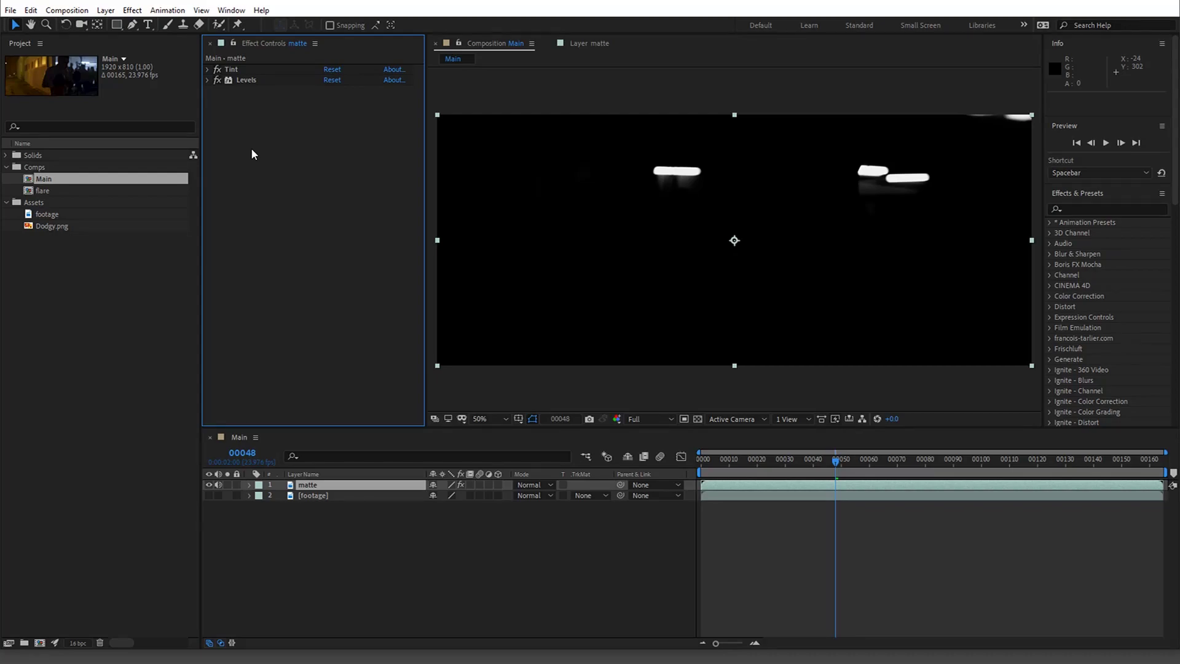
Raise the Levels Input Black so only the bright overhead lights stay white
{"action": "left_click", "coordinate": [207, 81]}
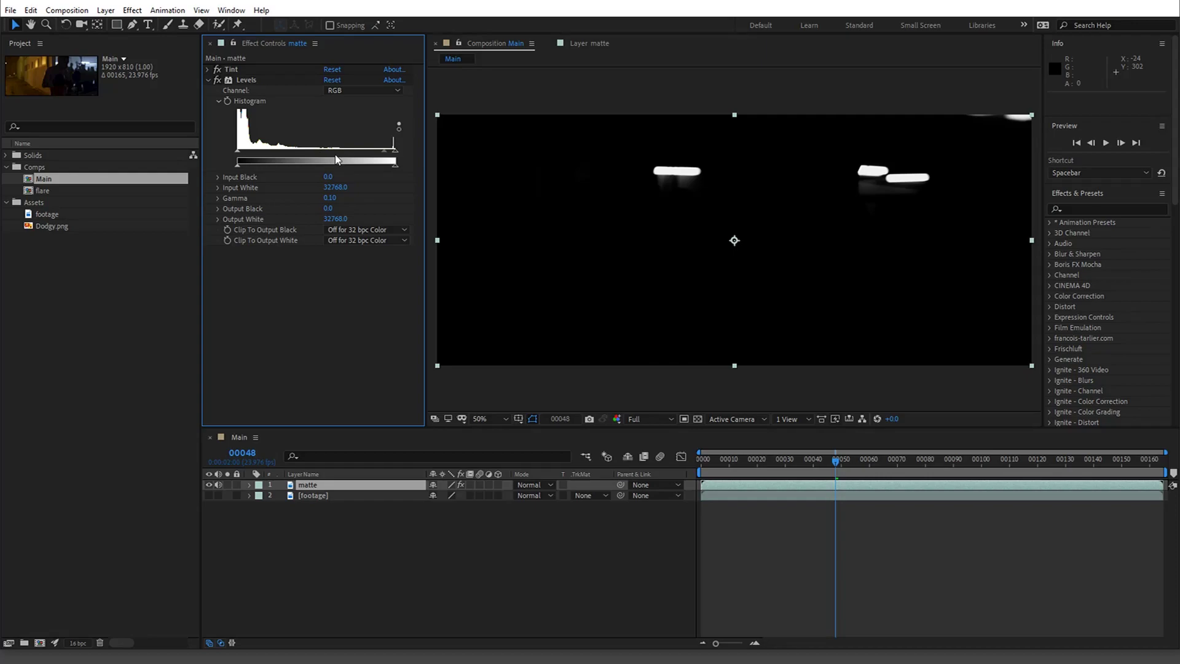
{"action": "left_click", "coordinate": [236, 151]}
{"action": "left_click_drag", "start_coordinate": [236, 151], "coordinate": [284, 161]}
{"action": "left_click", "coordinate": [207, 81]}
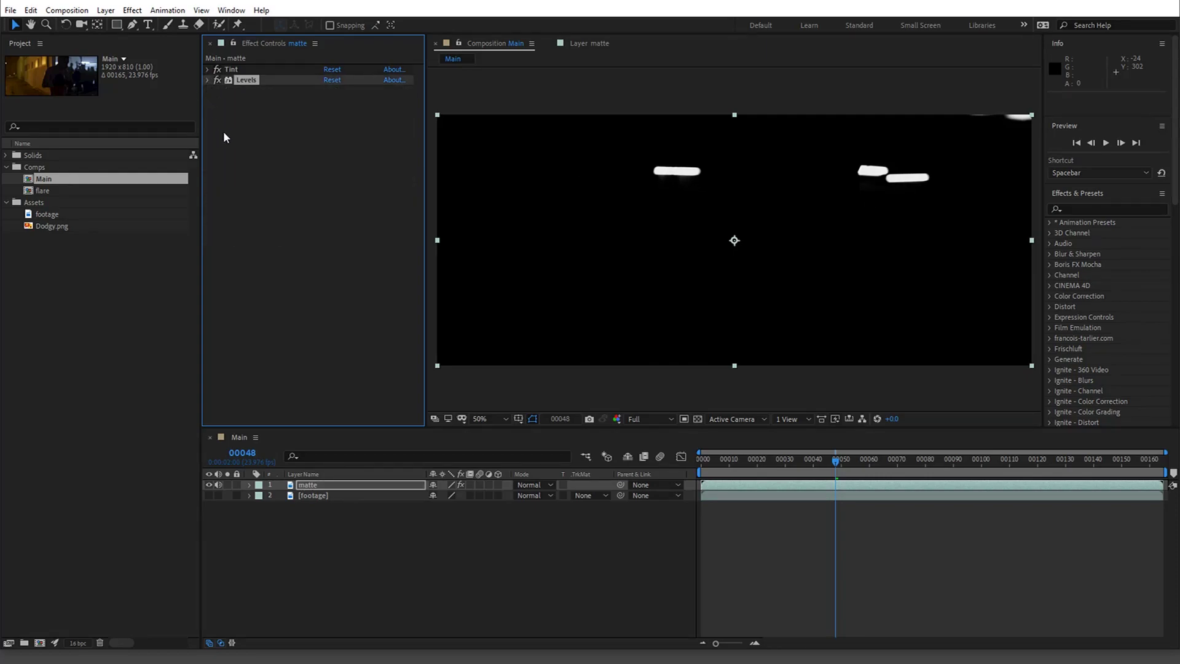
Try a Gaussian Blur with repeating edge pixels on the matte, then delete it
{"action": "key", "text": "ctrl+space"}
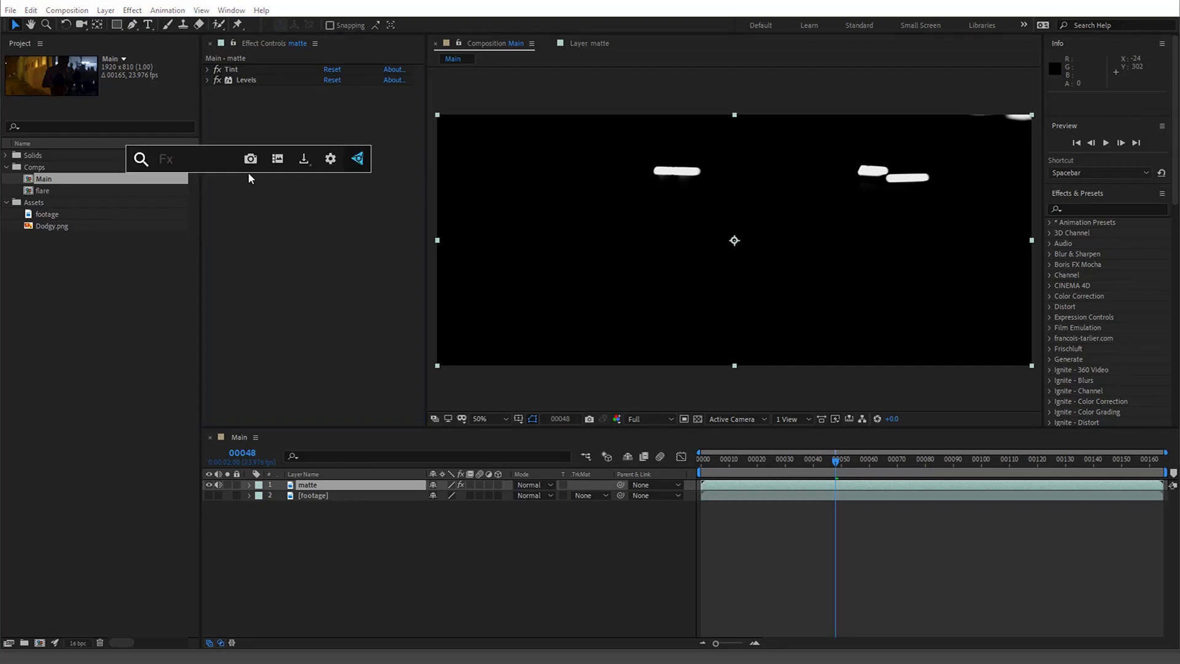
{"action": "type", "text": "gau"}
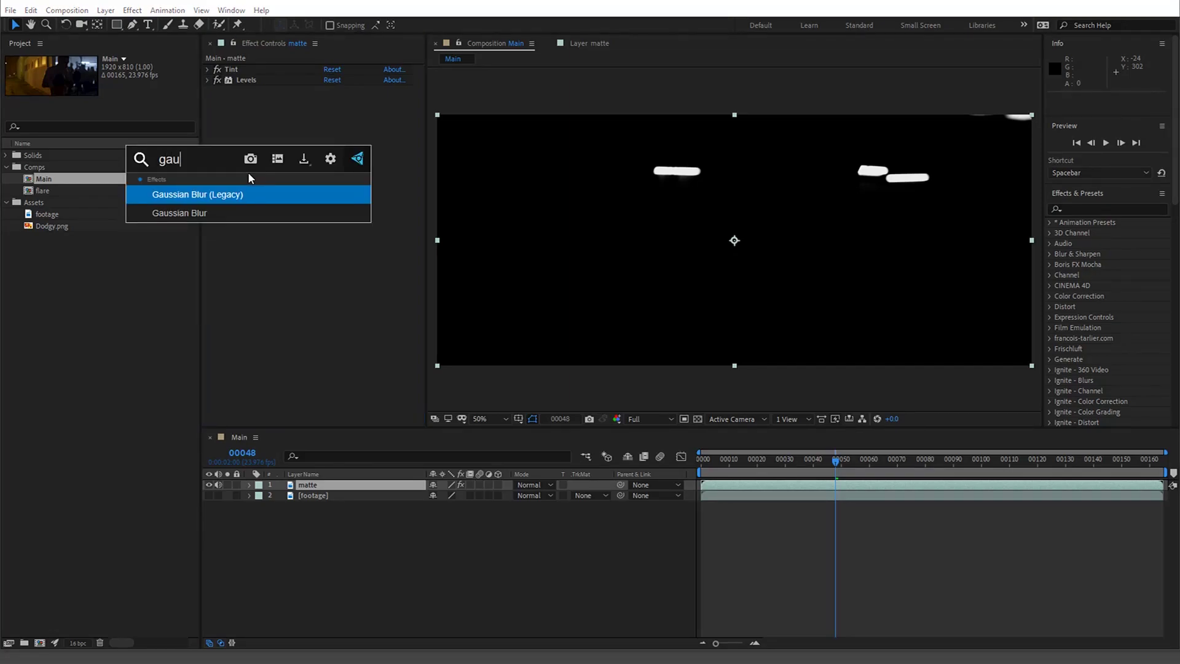
{"action": "key", "text": "Down"}
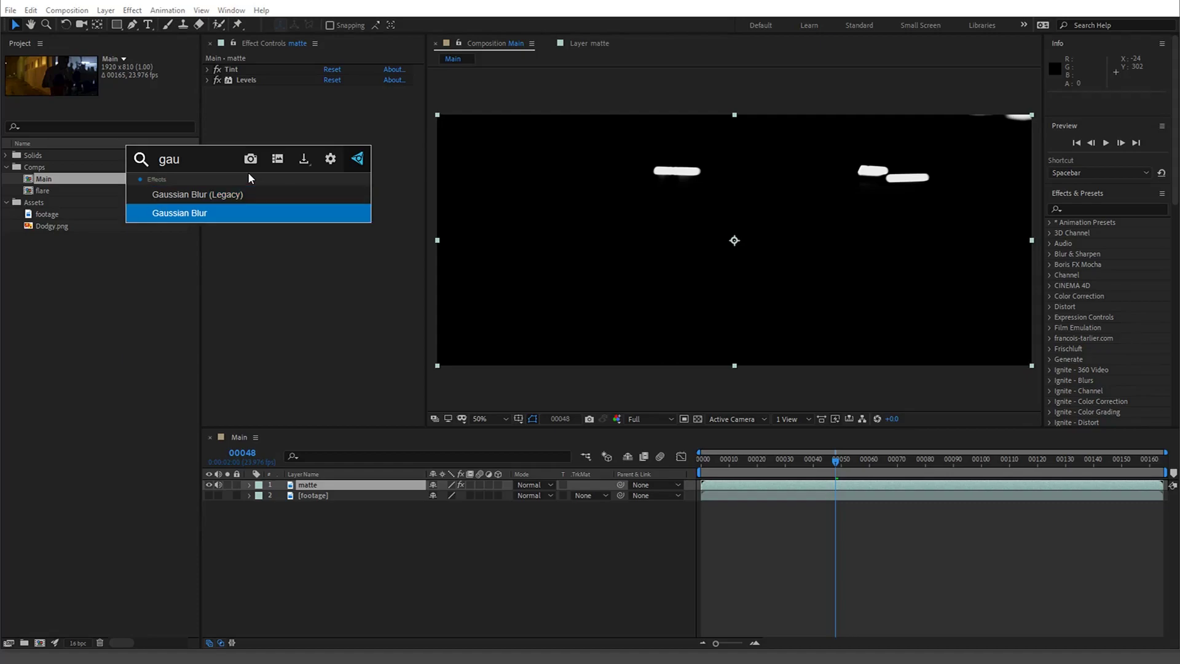
{"action": "key", "text": "Return"}
{"action": "left_click", "coordinate": [327, 122]}
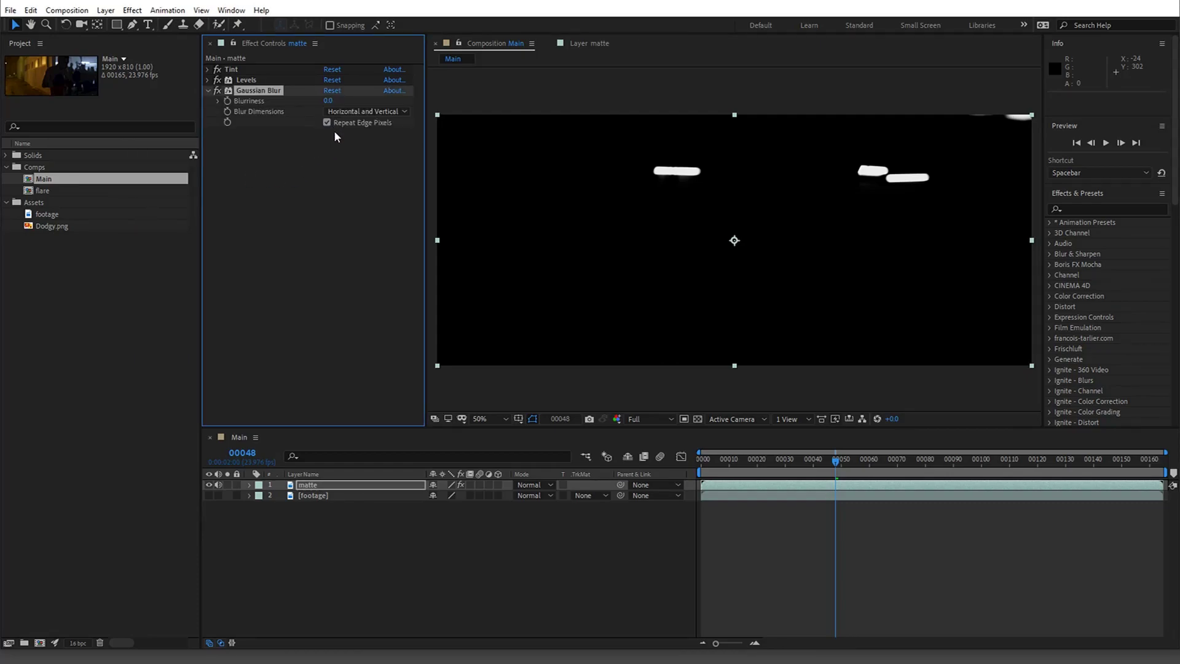
{"action": "left_click_drag", "start_coordinate": [329, 100], "coordinate": [652, 185]}
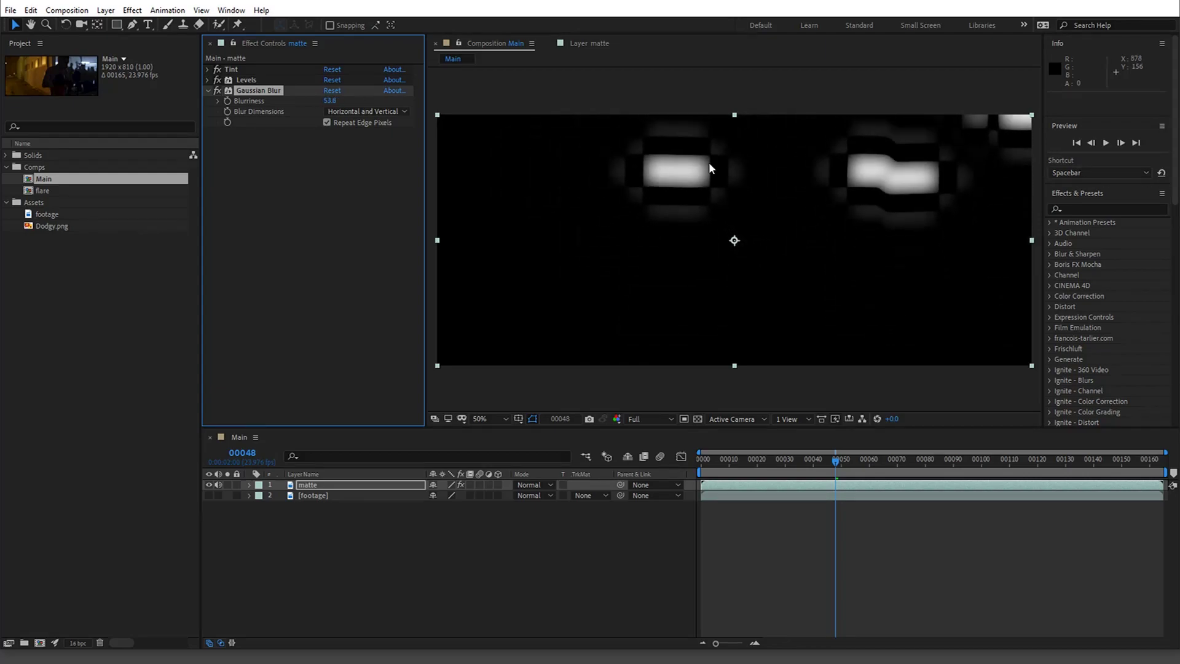
{"action": "key", "text": "Delete"}
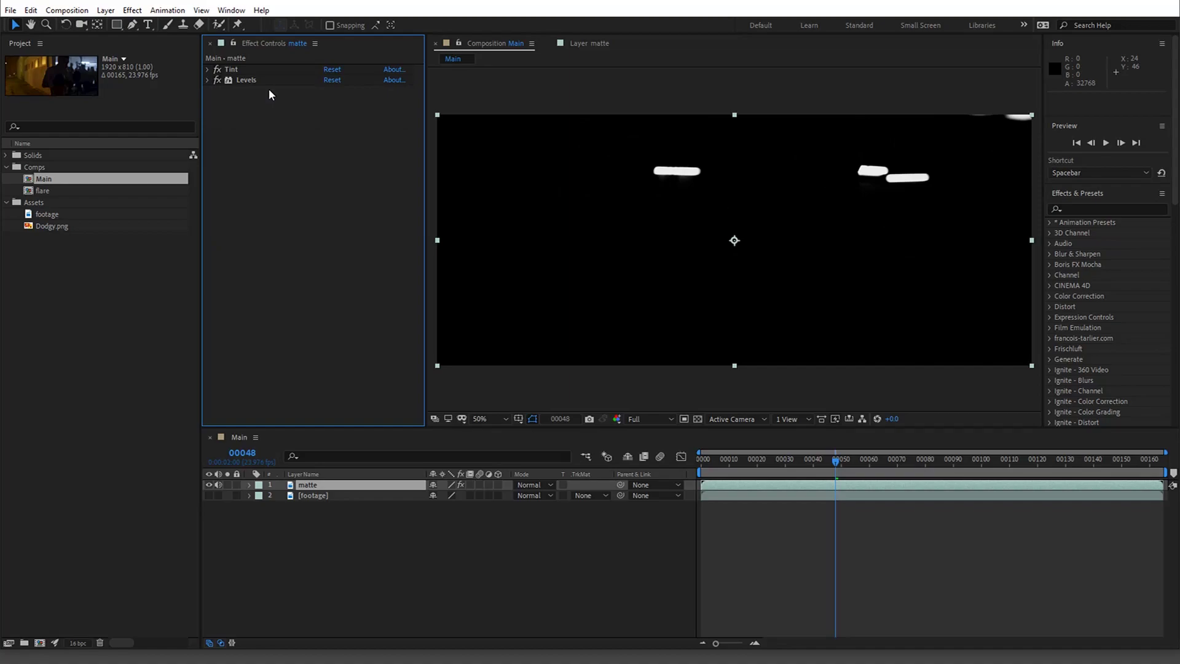
Apply Fast Box Blur to the matte with a Blur Radius of 21
{"action": "key", "text": "ctrl+space"}
{"action": "type", "text": "box"}
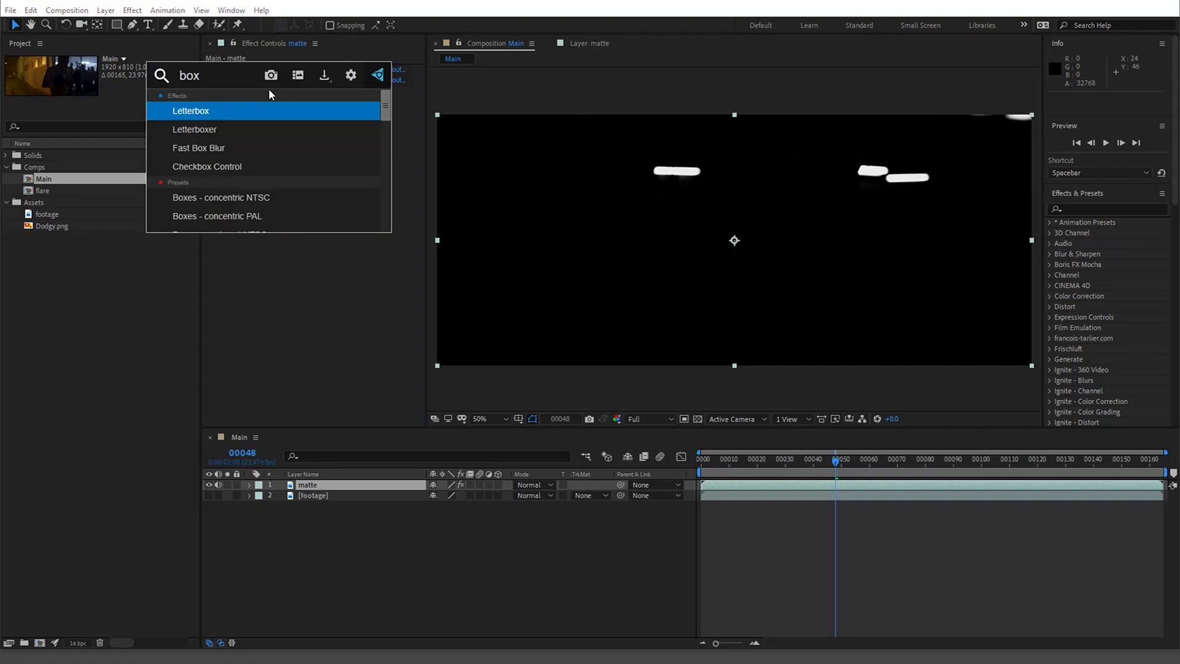
{"action": "key", "text": "Down"}
{"action": "key", "text": "Down"}
{"action": "key", "text": "Return"}
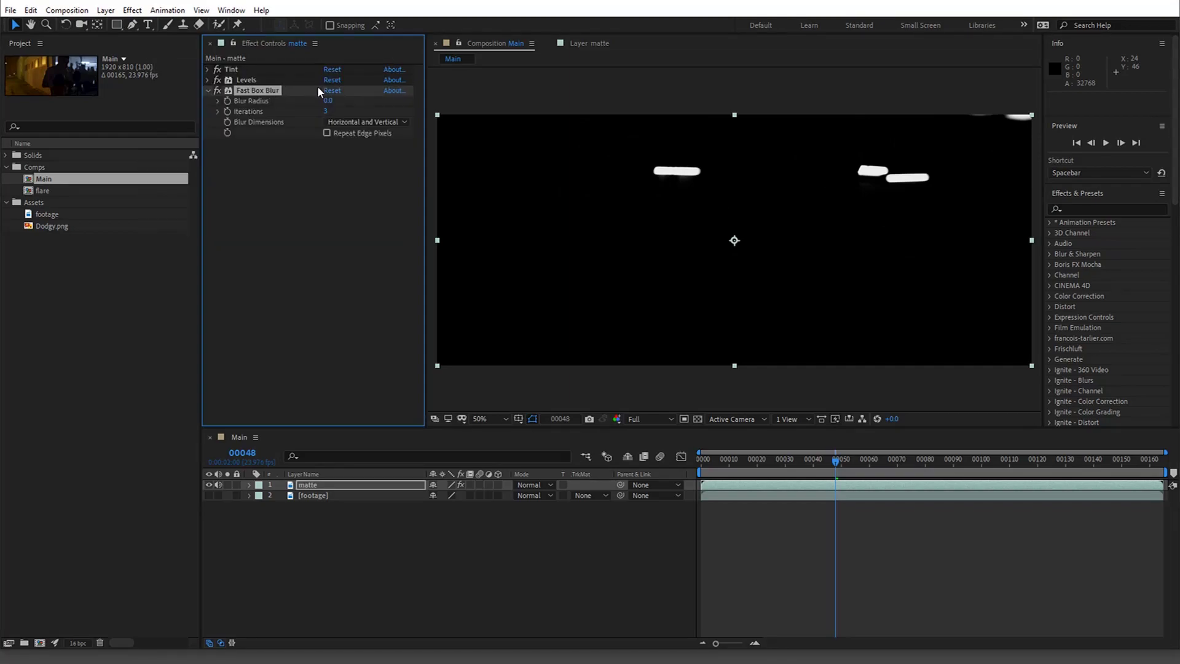
{"action": "mouse_move", "coordinate": [326, 101]}
{"action": "left_mouse_down"}
{"action": "mouse_move", "coordinate": [360, 101]}
{"action": "mouse_move", "coordinate": [345, 100]}
{"action": "left_mouse_up"}
{"action": "left_click", "coordinate": [330, 101]}
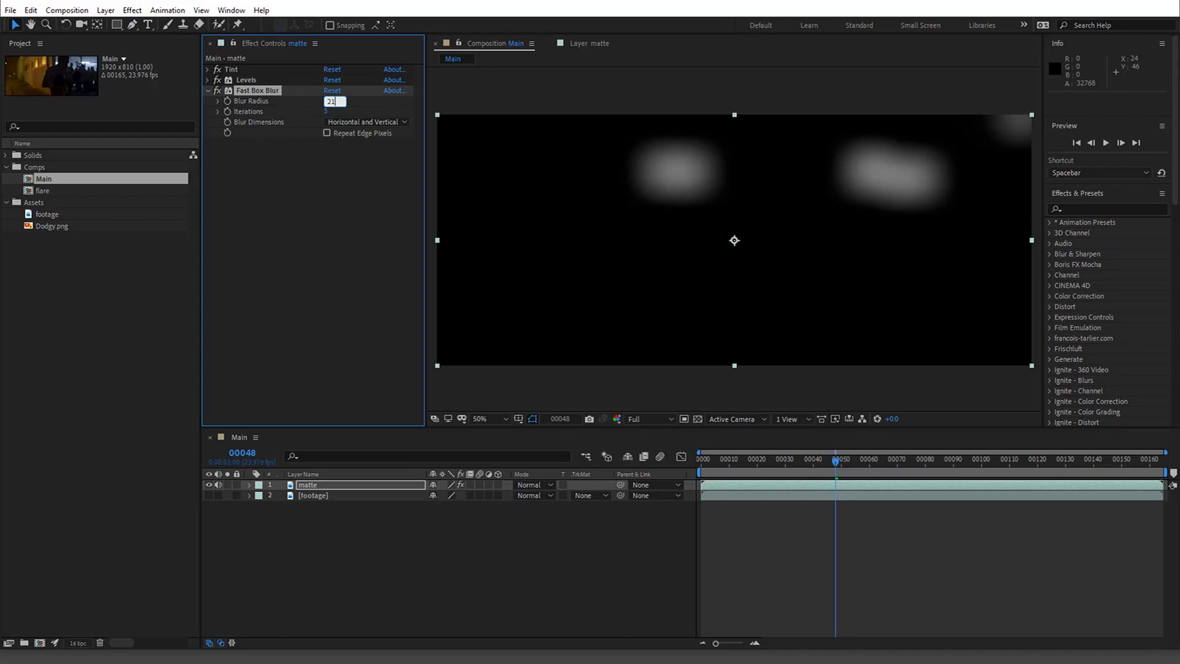
{"action": "key", "text": "Return"}
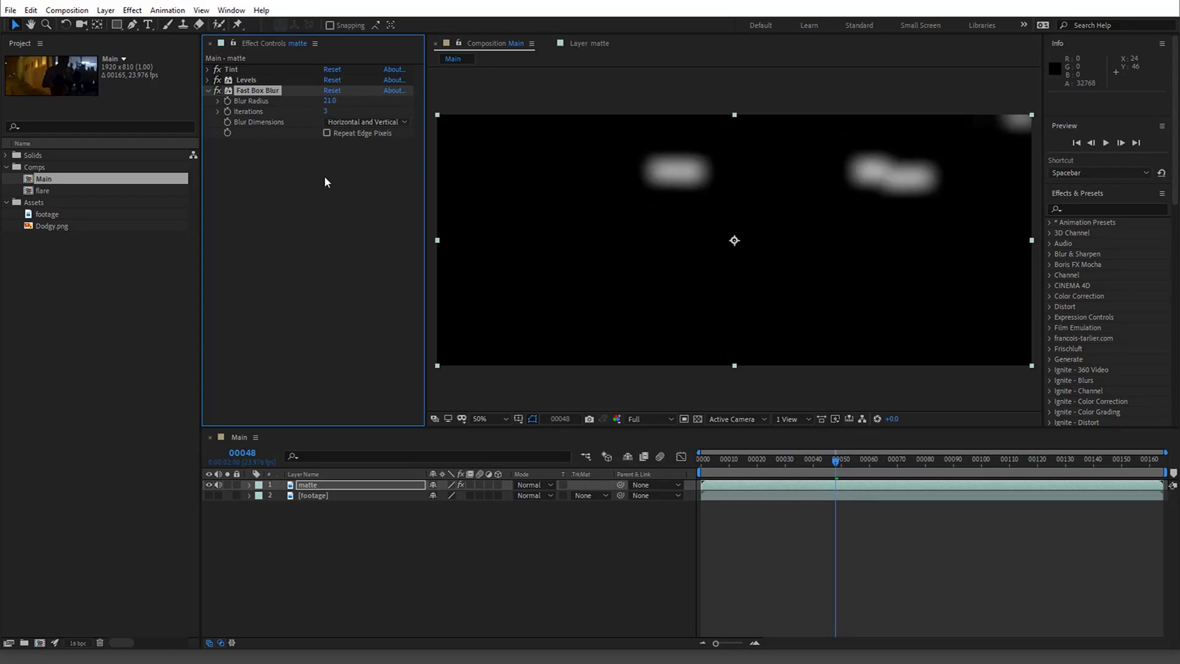
{"action": "left_click", "coordinate": [208, 90]}
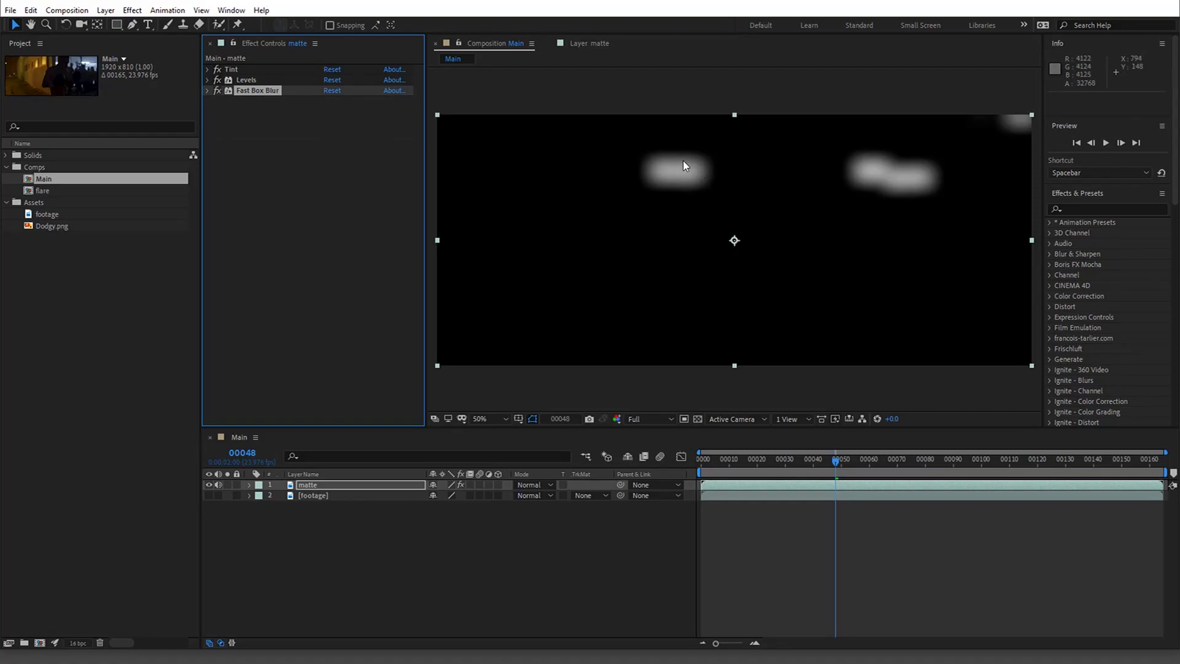
{"action": "left_click", "coordinate": [264, 268]}
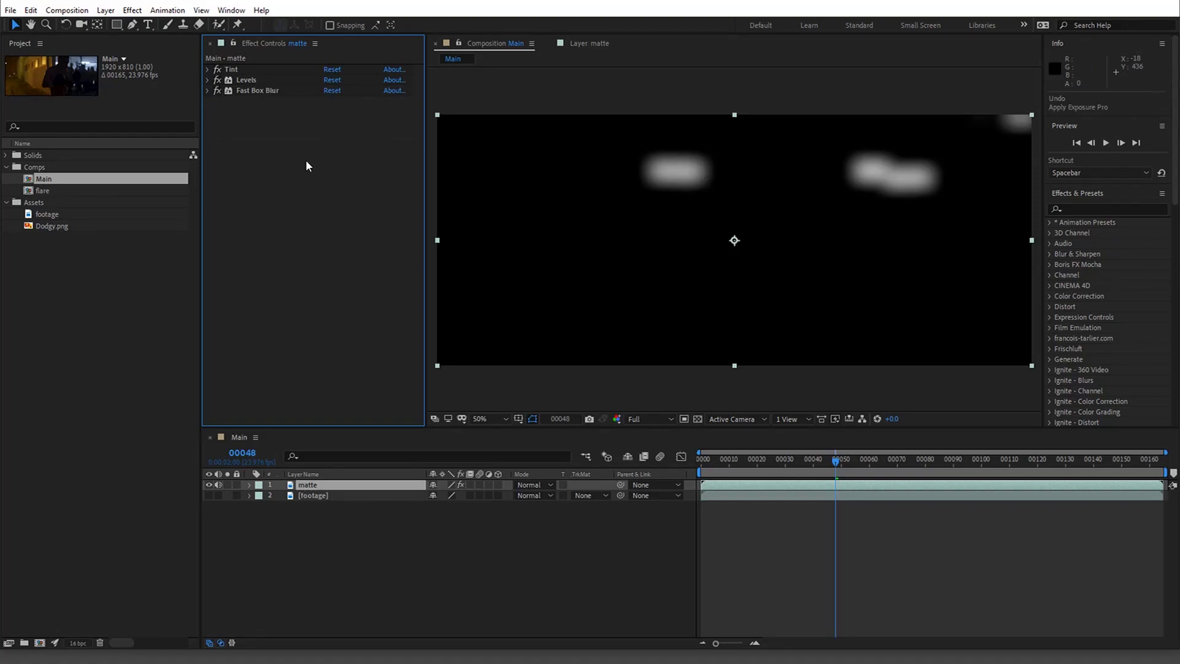
Apply Exposure to the matte, raising Exposure to 6.10 and tuning Offset so blobs sit on black
{"action": "key", "text": "ctrl+space"}
{"action": "type", "text": "expo"}
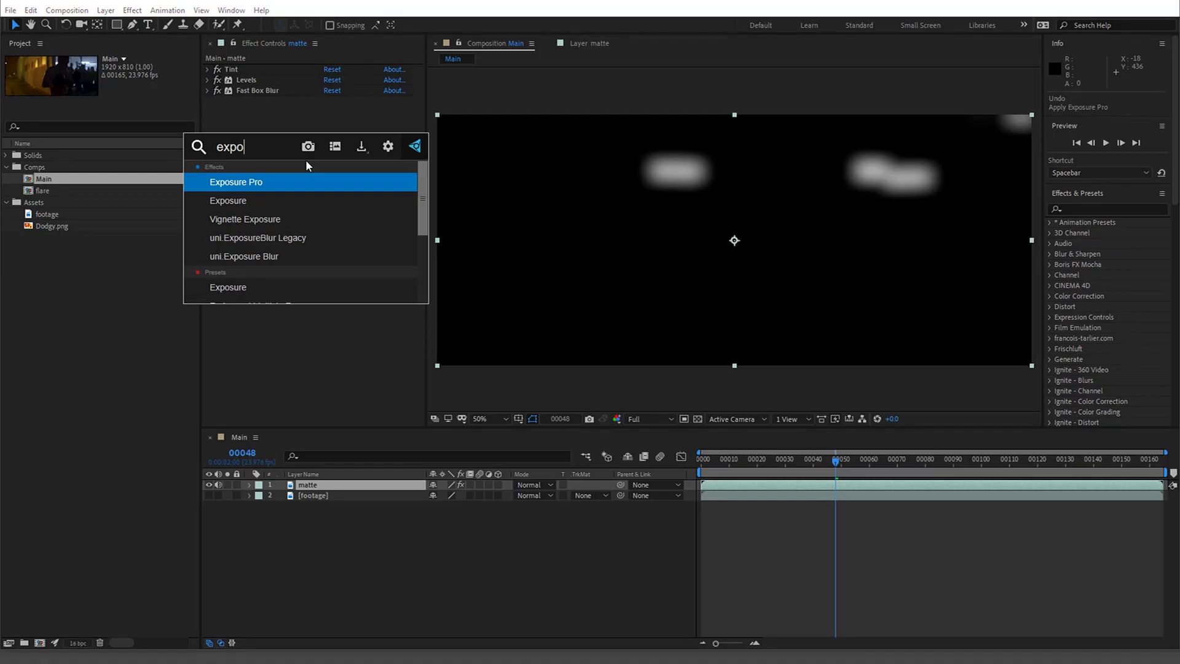
{"action": "key", "text": "Down"}
{"action": "key", "text": "Return"}
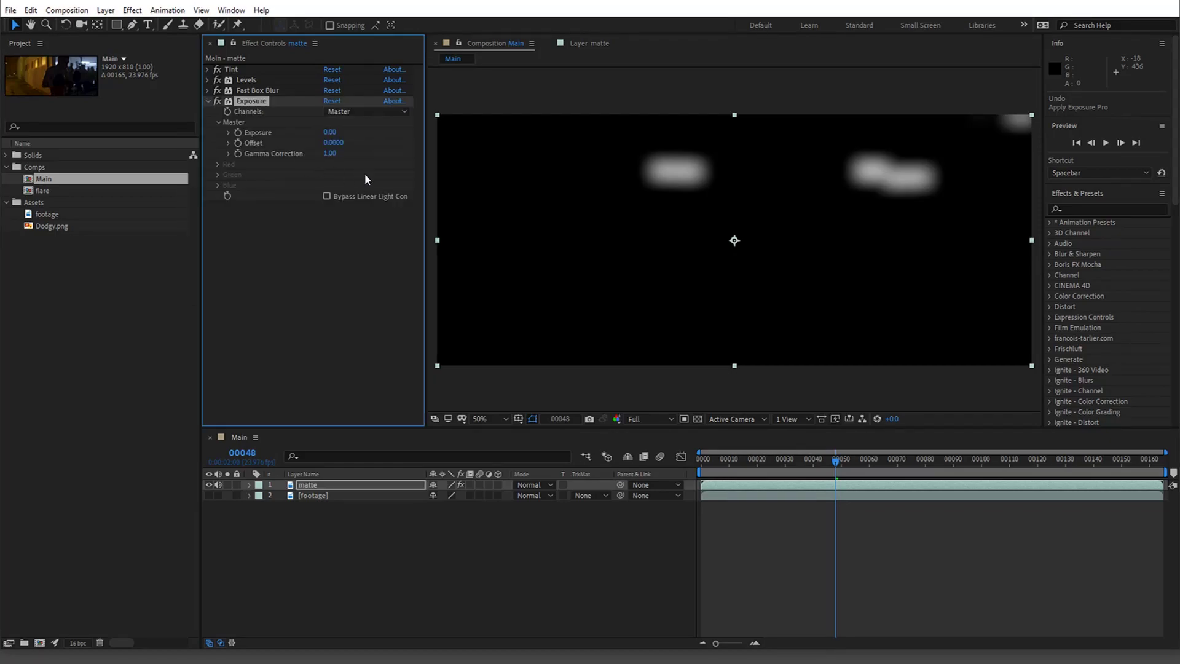
{"action": "left_click_drag", "start_coordinate": [329, 135], "coordinate": [723, 150]}
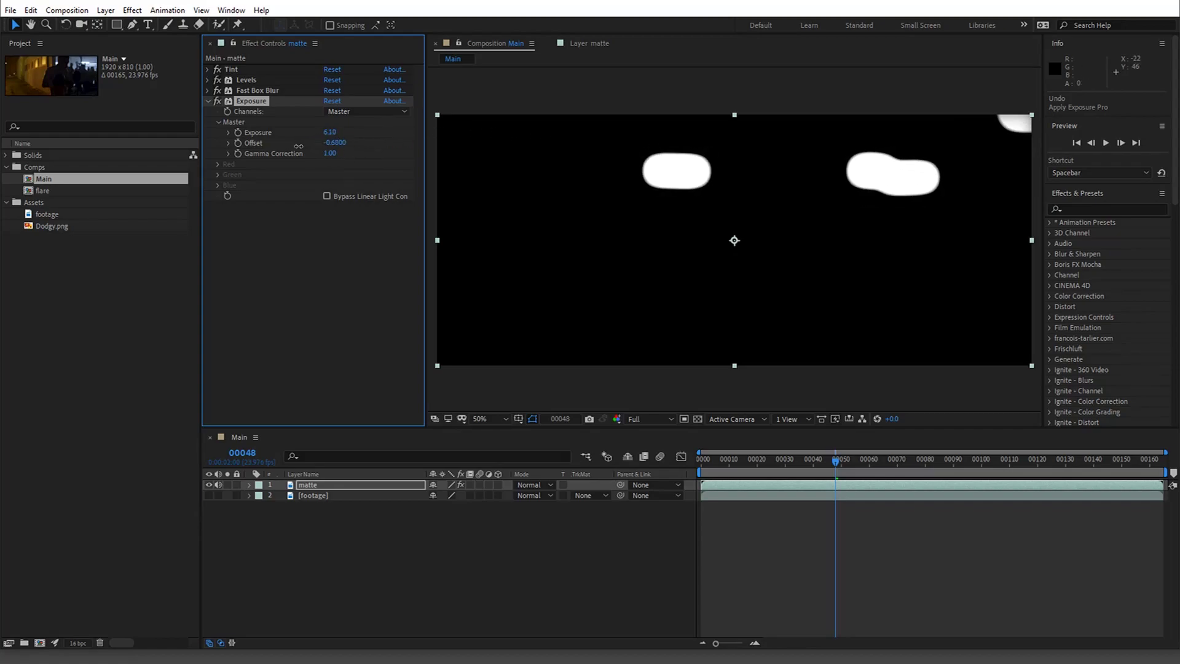
{"action": "mouse_move", "coordinate": [332, 143]}
{"action": "left_mouse_down"}
{"action": "mouse_move", "coordinate": [386, 145]}
{"action": "mouse_move", "coordinate": [329, 150]}
{"action": "left_mouse_up"}
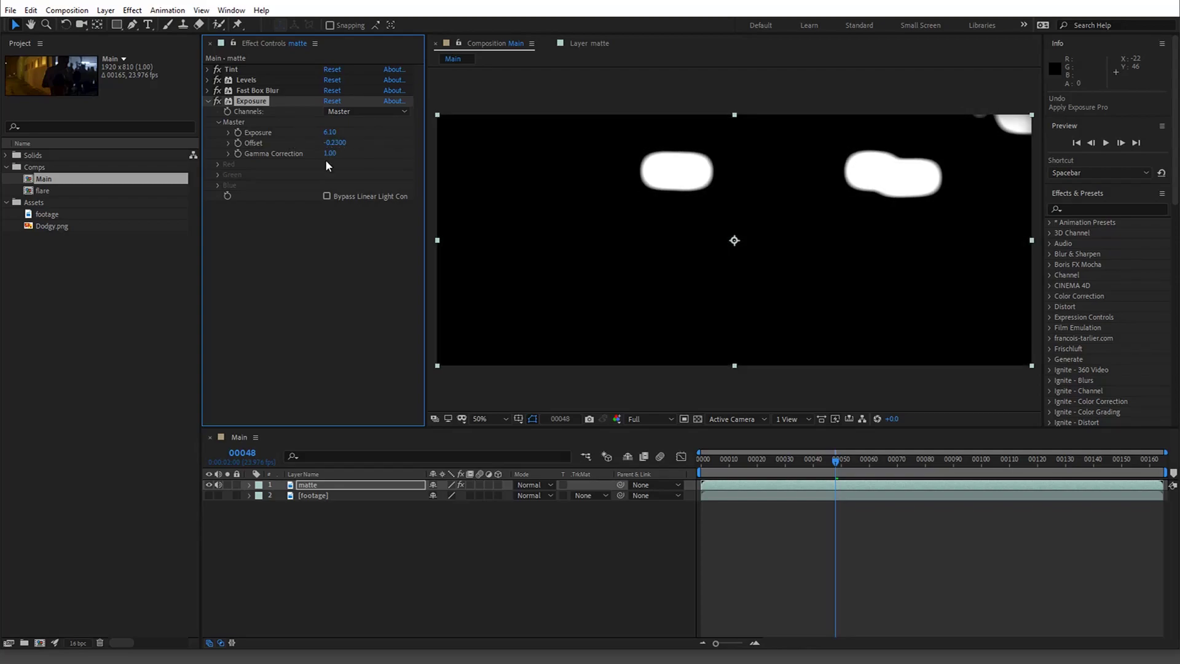
{"action": "left_click", "coordinate": [207, 101]}
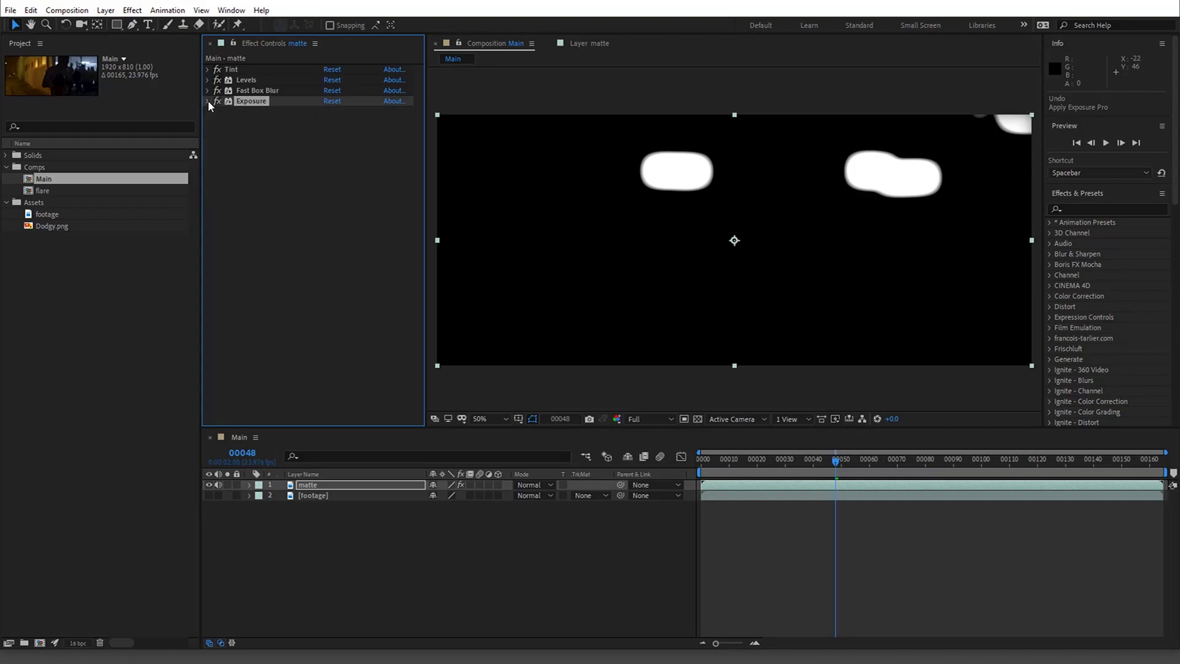
{"action": "left_click", "coordinate": [268, 220]}
Add a second Fast Box Blur to the matte with a large radius of about 171
{"action": "key", "text": "ctrl+space"}
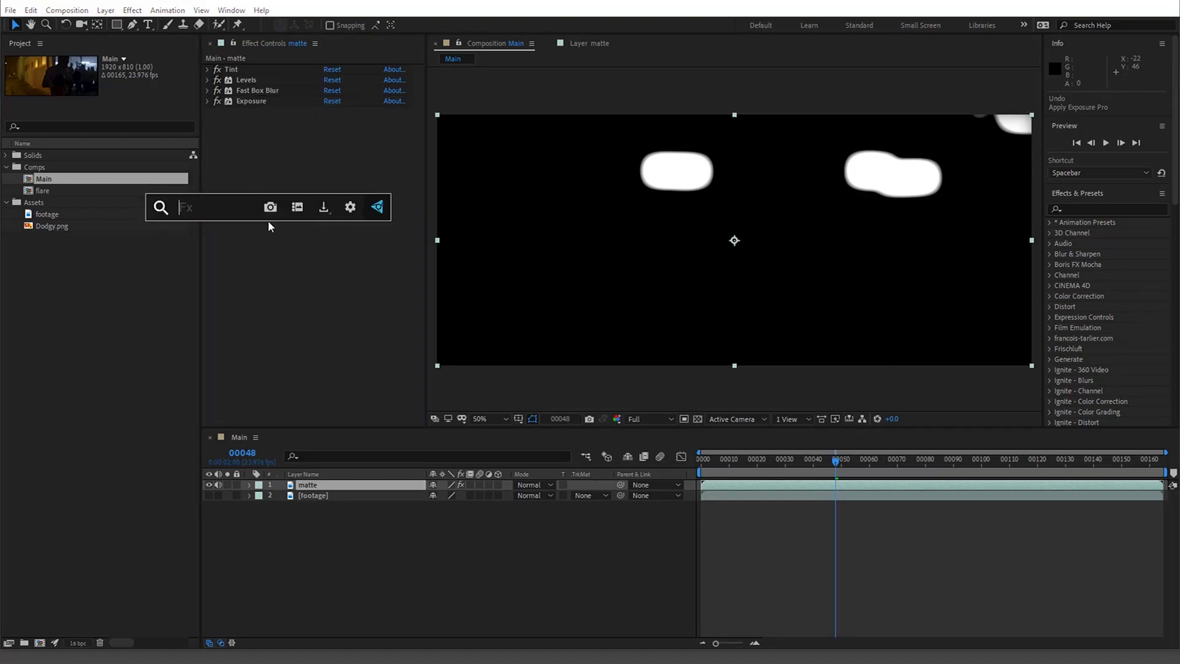
{"action": "type", "text": "box"}
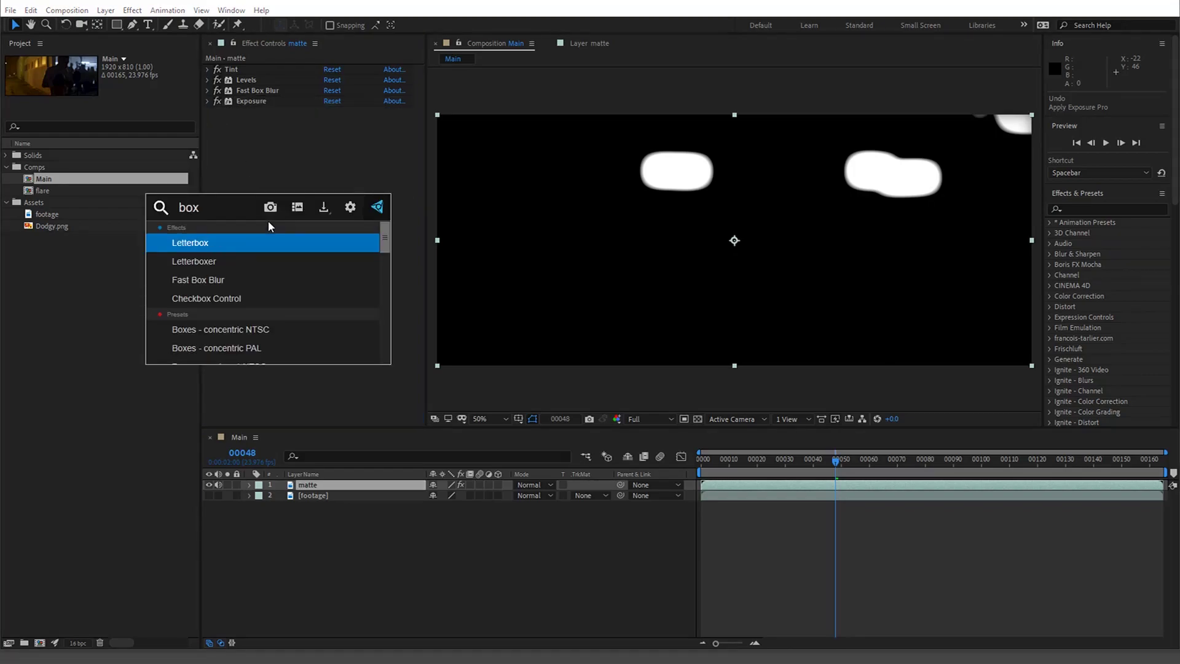
{"action": "key", "text": "Down"}
{"action": "key", "text": "Down"}
{"action": "key", "text": "Return"}
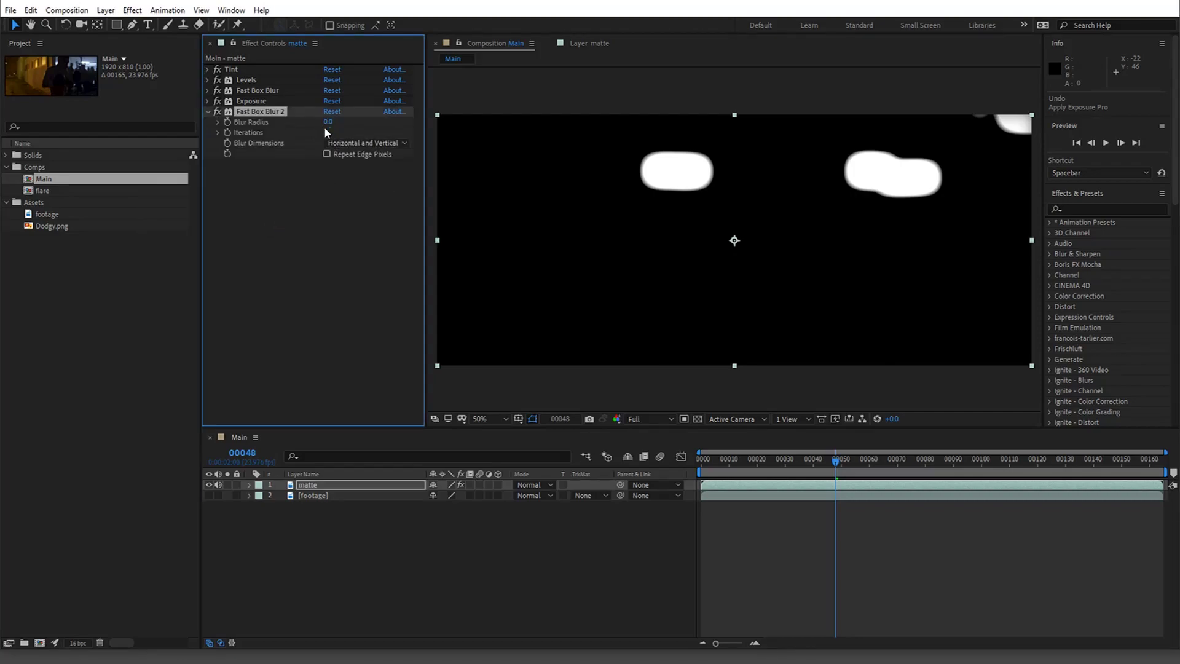
{"action": "left_click_drag", "start_coordinate": [325, 124], "coordinate": [426, 117]}
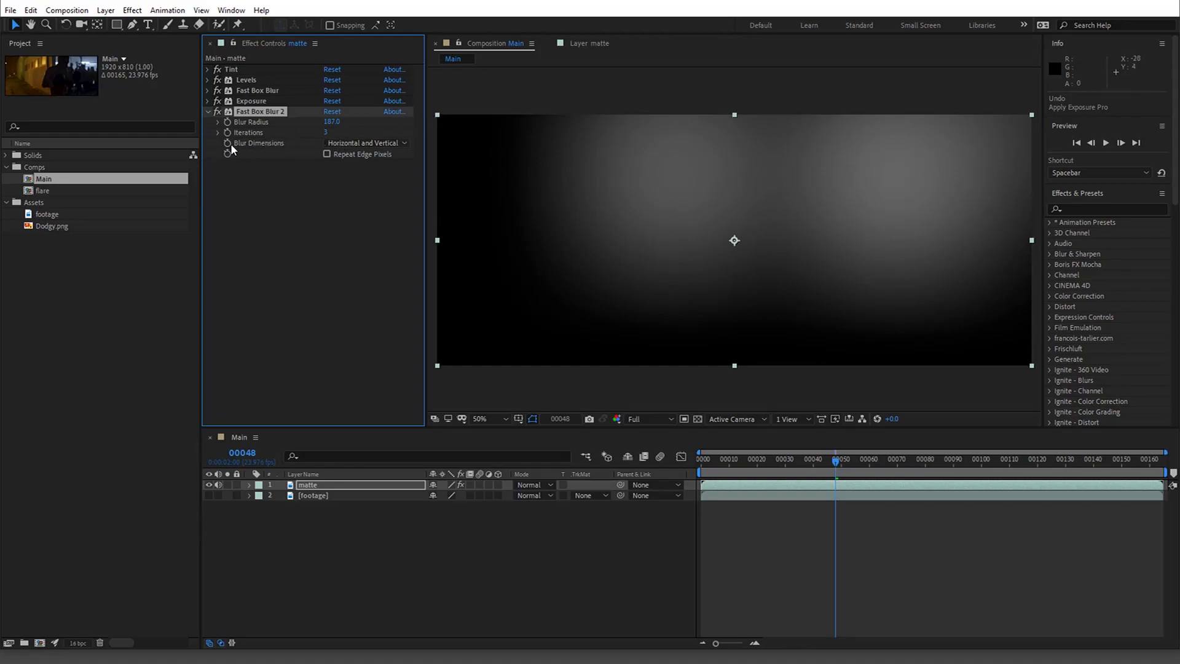
Apply Curves to the matte and steepen the curve so the glow becomes broad white areas
{"action": "left_click", "coordinate": [208, 111]}
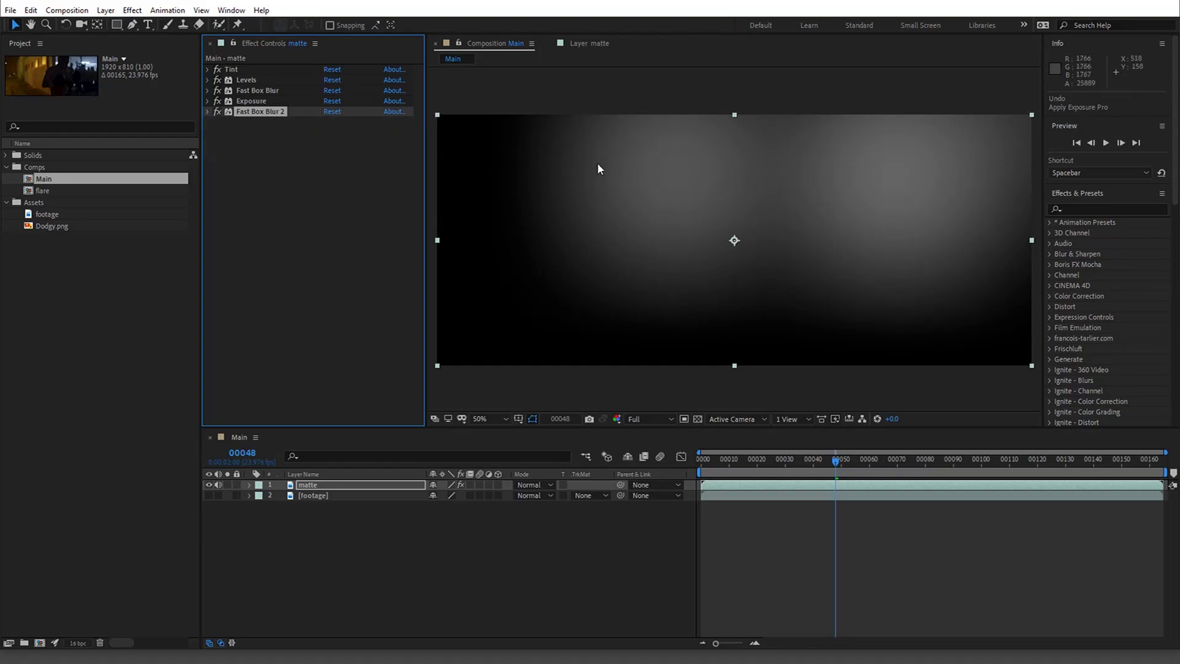
{"action": "left_click", "coordinate": [260, 193]}
{"action": "key", "text": "ctrl+space"}
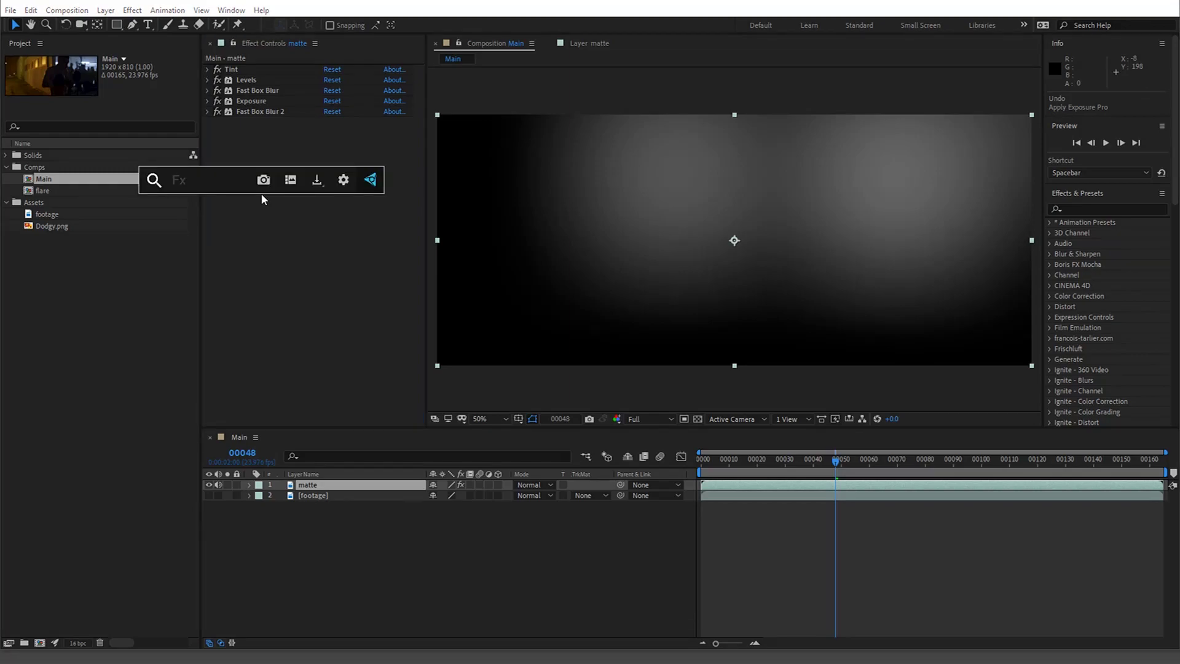
{"action": "type", "text": "cur"}
{"action": "key", "text": "Return"}
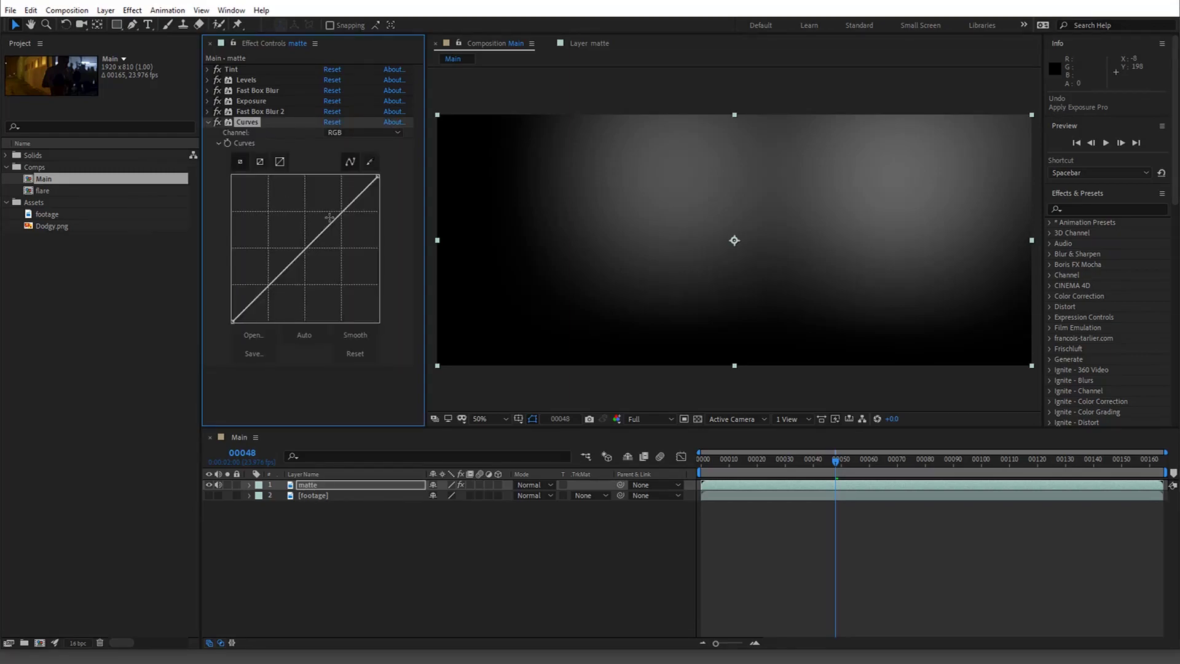
{"action": "left_click_drag", "start_coordinate": [330, 217], "coordinate": [261, 178]}
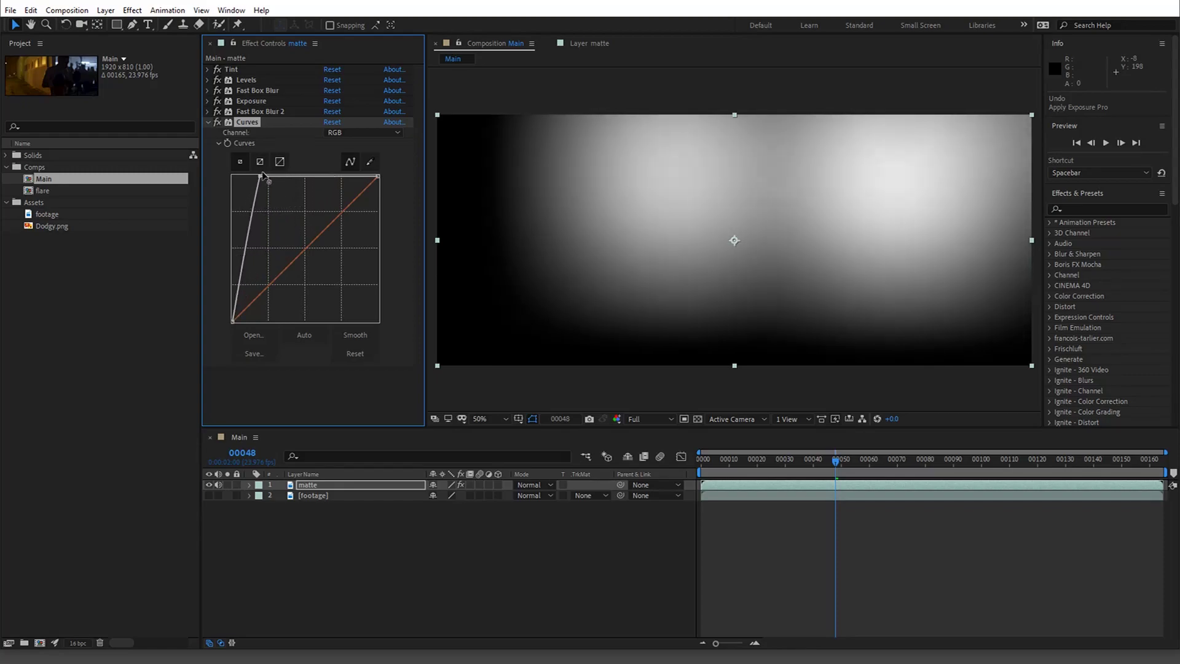
{"action": "left_click_drag", "start_coordinate": [263, 176], "coordinate": [277, 175]}
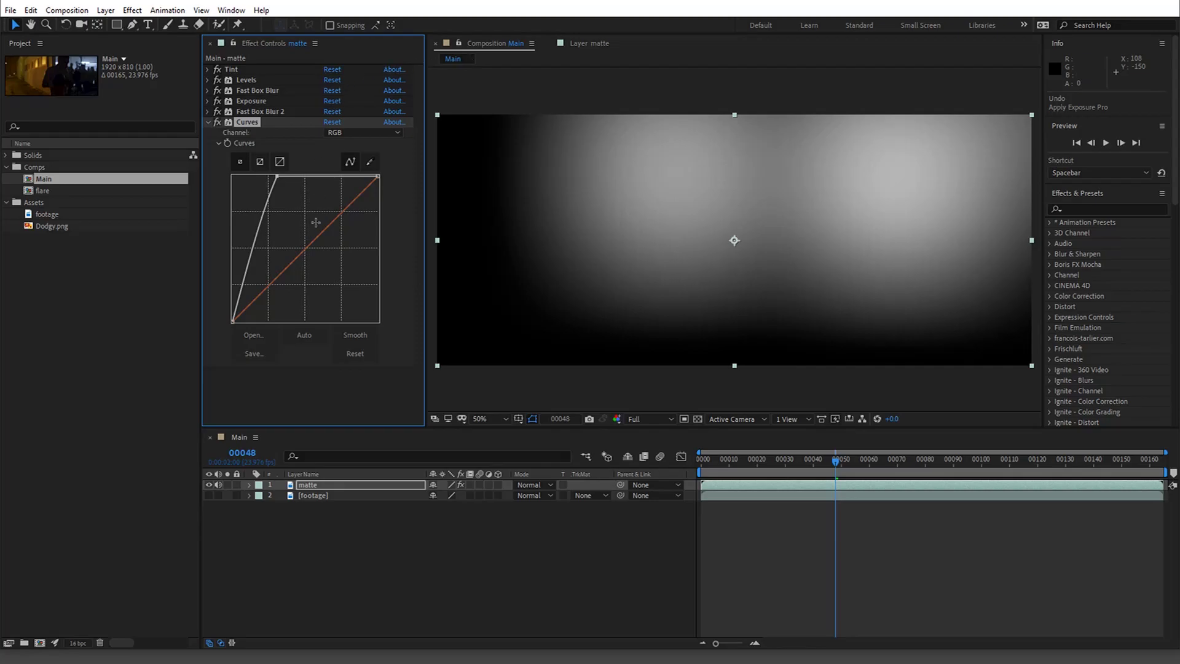
Hide the matte layer and duplicate the footage as a new layer named 'blurred footage'
{"action": "left_click", "coordinate": [227, 485]}
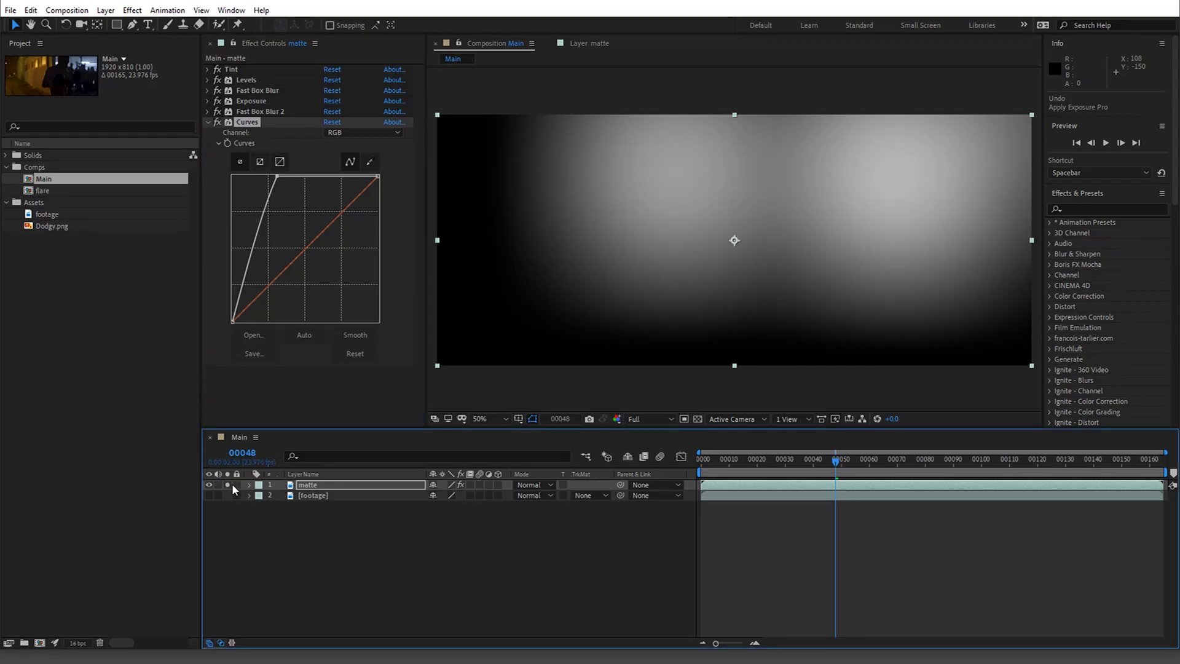
{"action": "left_click", "coordinate": [207, 485]}
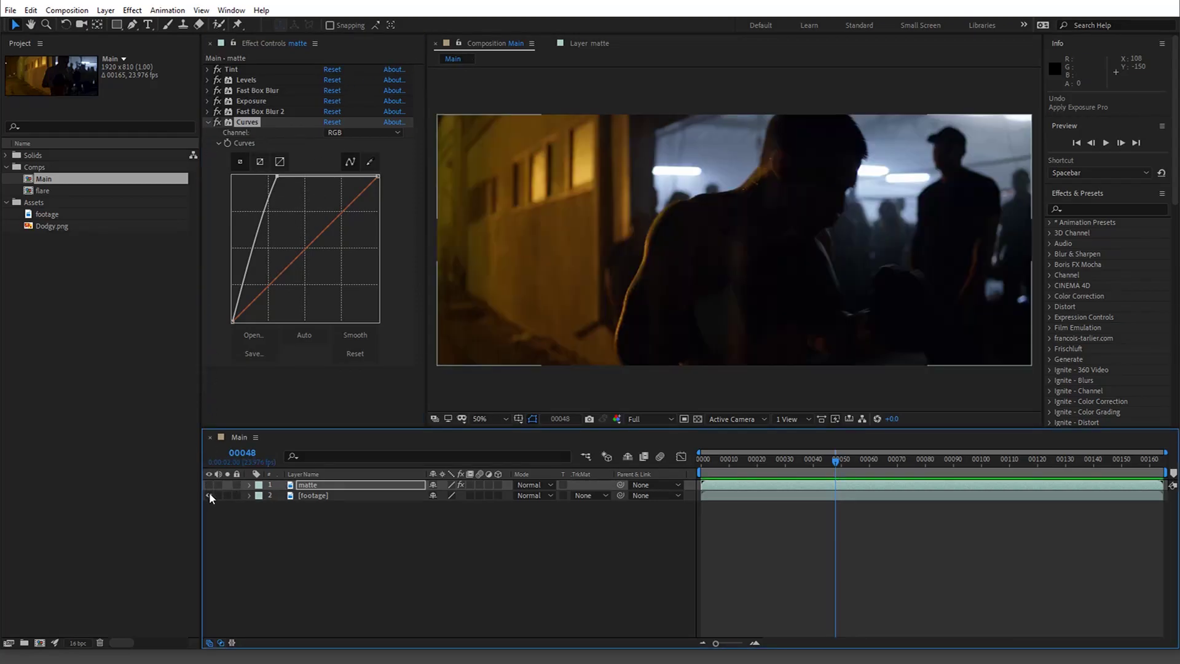
{"action": "left_click", "coordinate": [315, 495]}
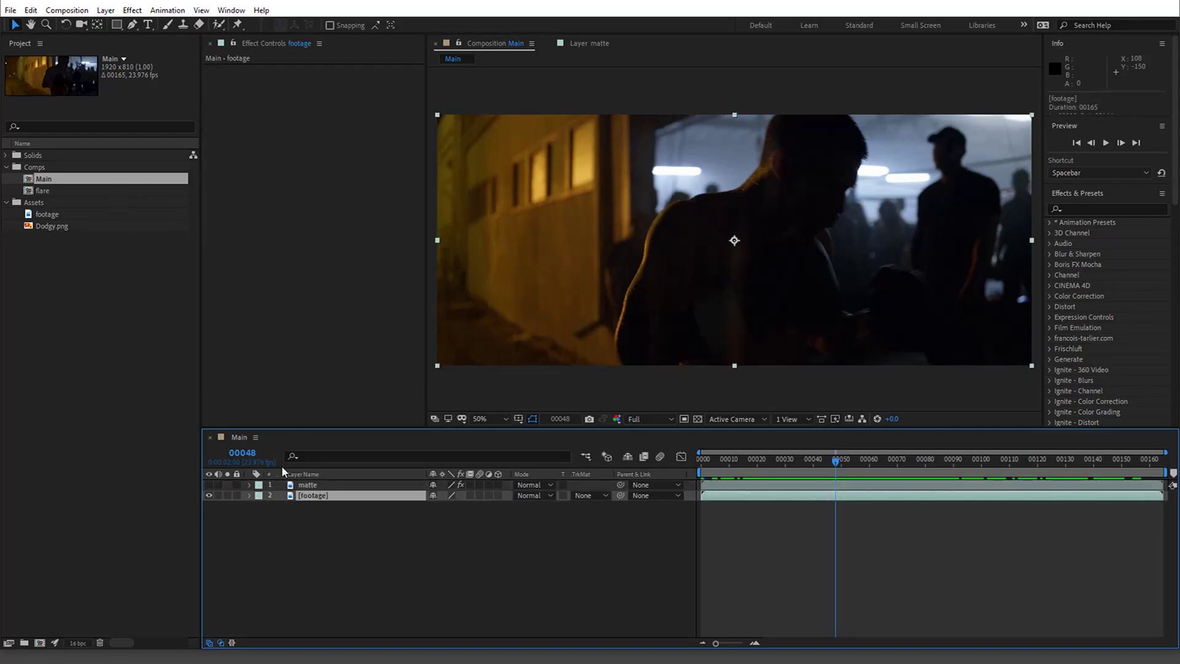
{"action": "key", "text": "ctrl+d"}
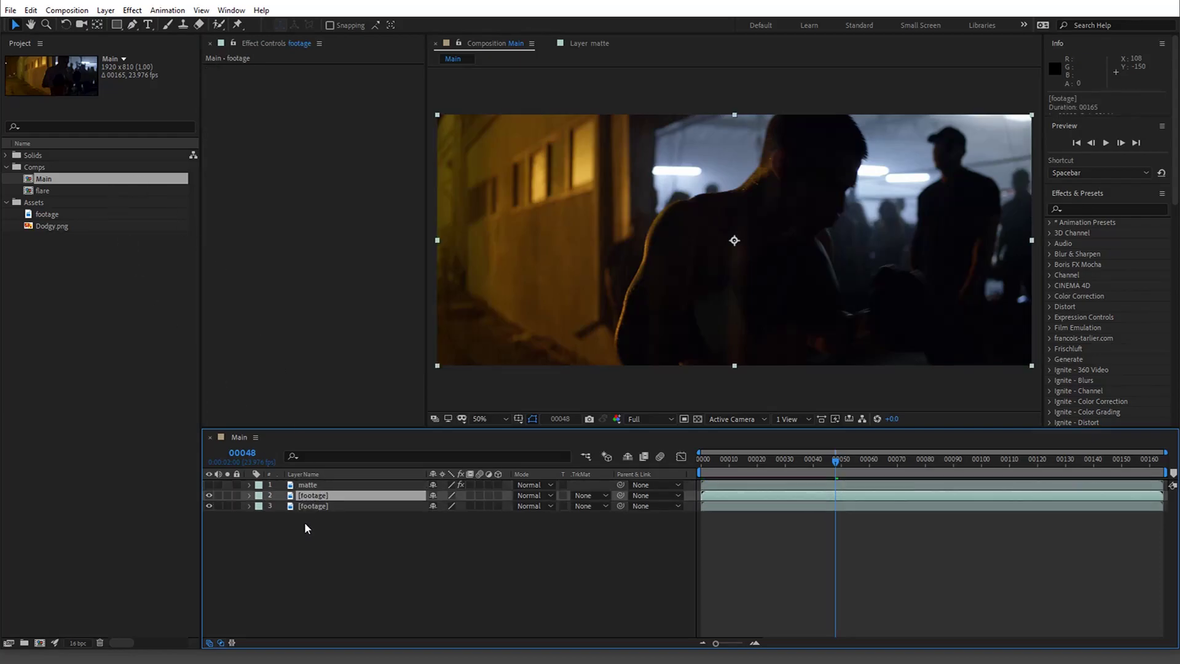
{"action": "key", "text": "Return"}
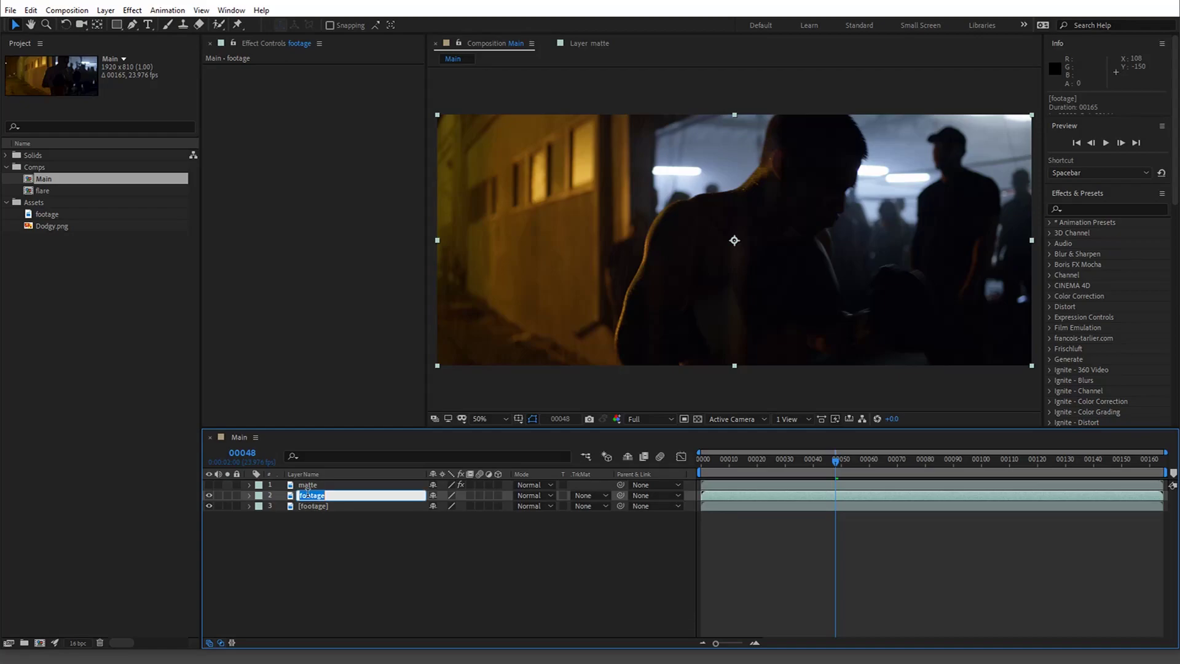
{"action": "type", "text": "blurred footage"}
{"action": "key", "text": "Return"}
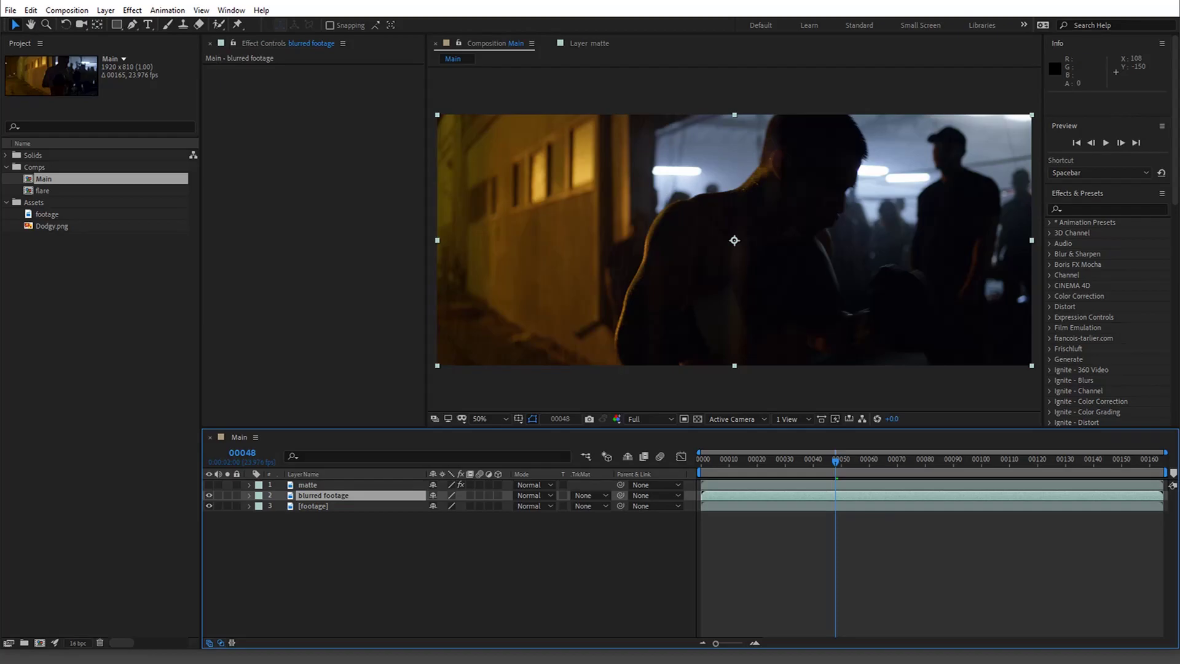
{"action": "left_click", "coordinate": [106, 8]}
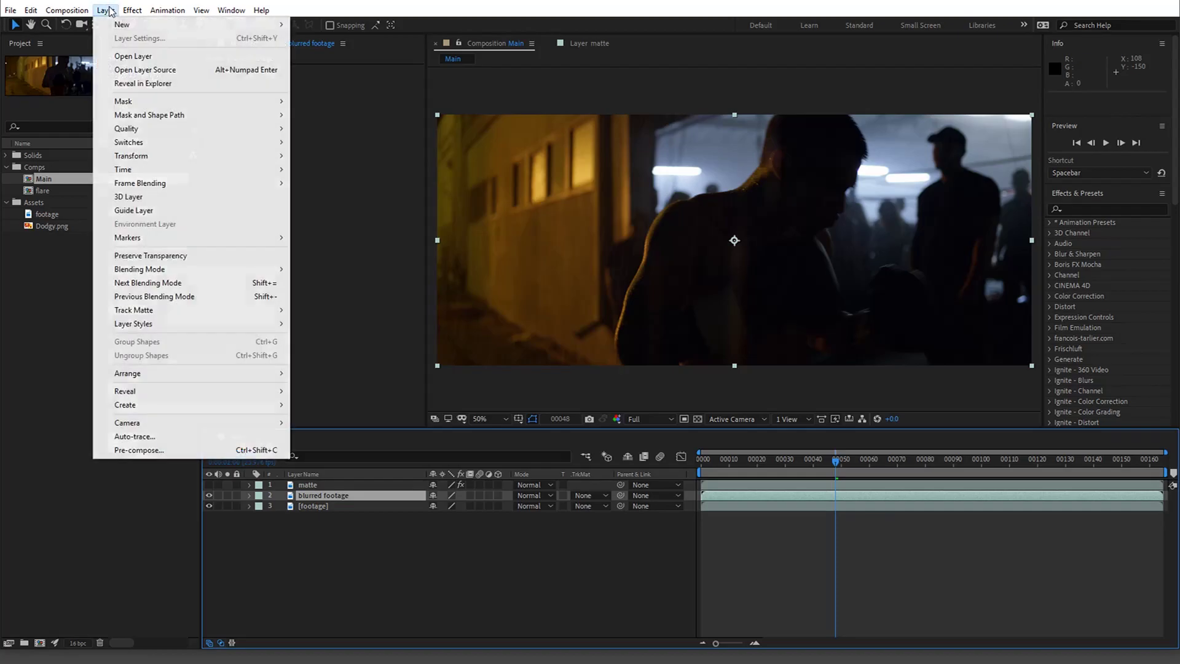
Pre-compose the blurred footage layer into a composition named 'grime'
{"action": "left_click", "coordinate": [206, 449]}
{"action": "left_click_drag", "start_coordinate": [303, 274], "coordinate": [637, 194]}
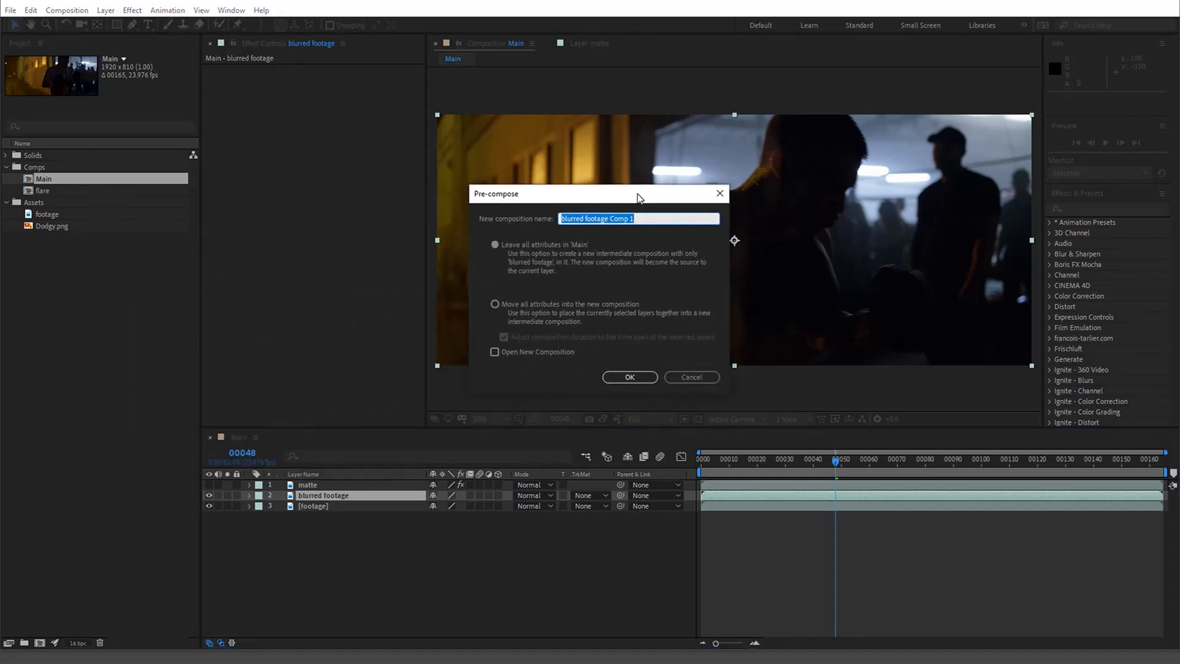
{"action": "type", "text": "grime"}
{"action": "key", "text": "Return"}
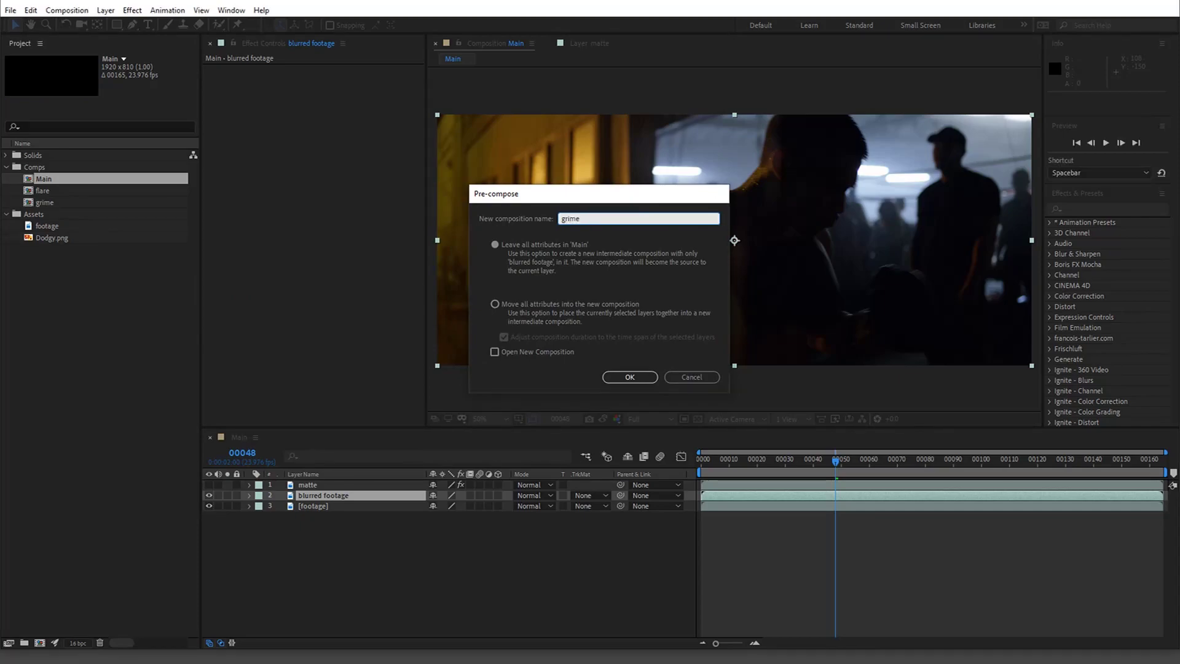
Open the grime precomp and add Dodgy.png as a layer above the footage
{"action": "double_click", "coordinate": [343, 496]}
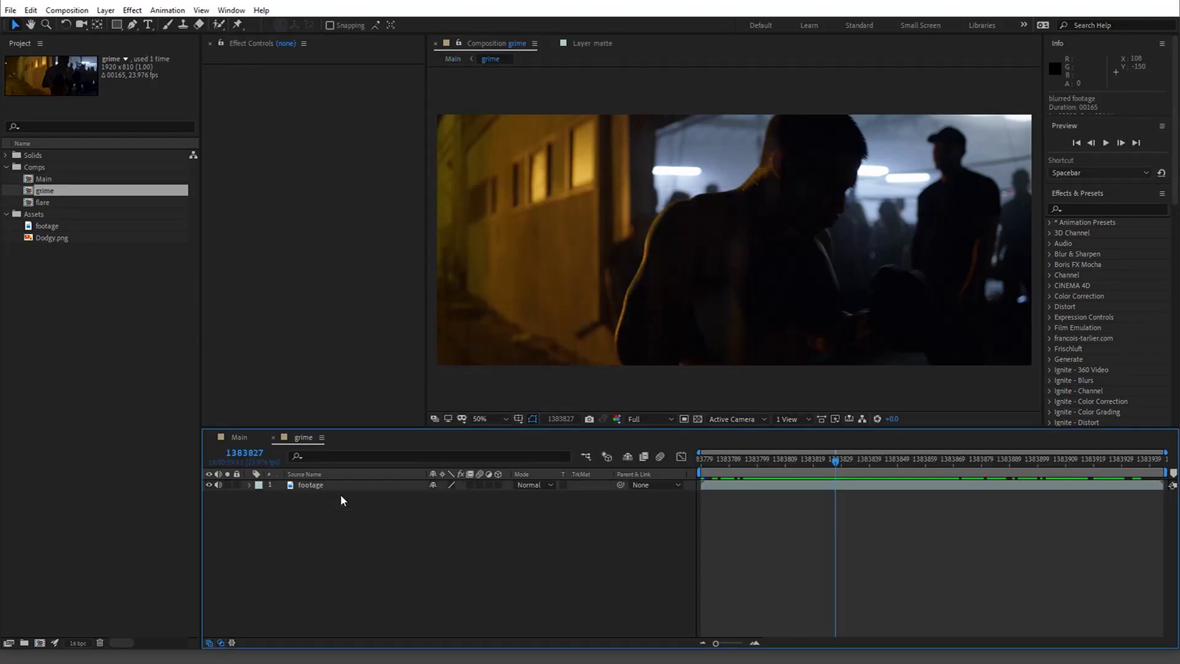
{"action": "left_click", "coordinate": [343, 490]}
{"action": "left_click", "coordinate": [343, 196]}
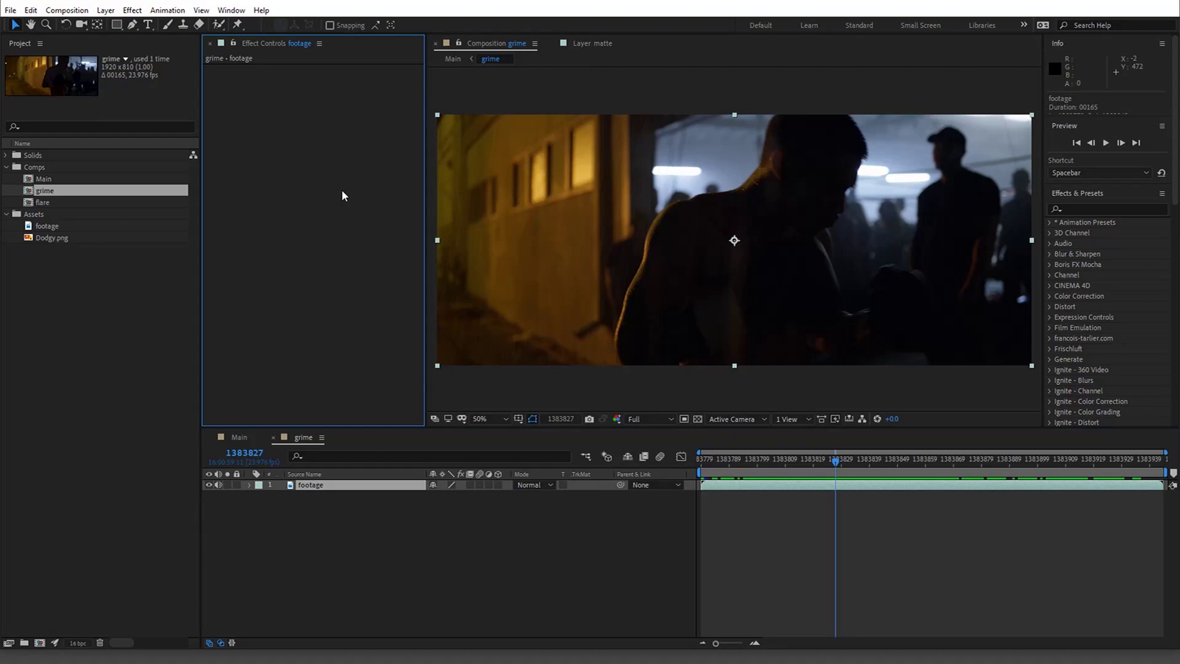
{"action": "left_click", "coordinate": [51, 194]}
{"action": "left_click", "coordinate": [57, 226]}
{"action": "mouse_move", "coordinate": [48, 238]}
{"action": "left_mouse_down"}
{"action": "mouse_move", "coordinate": [318, 382]}
{"action": "mouse_move", "coordinate": [361, 483]}
{"action": "left_mouse_up"}
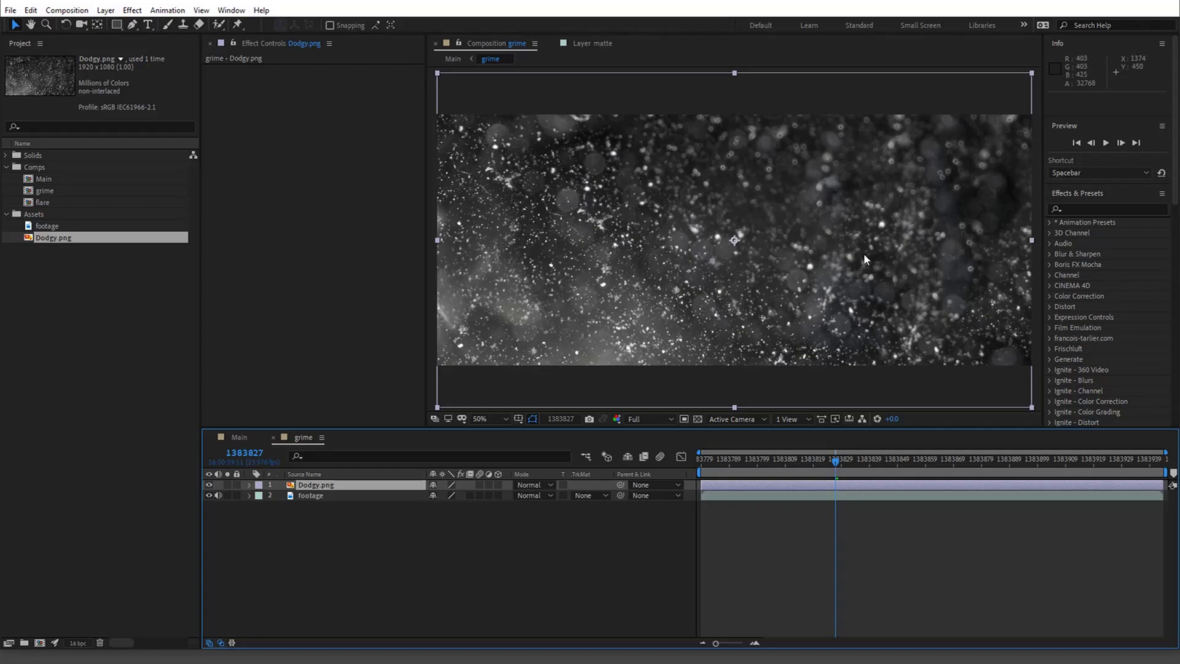
Apply uni.Unmult to the Dodgy.png layer and hide that layer
{"action": "left_click", "coordinate": [352, 316]}
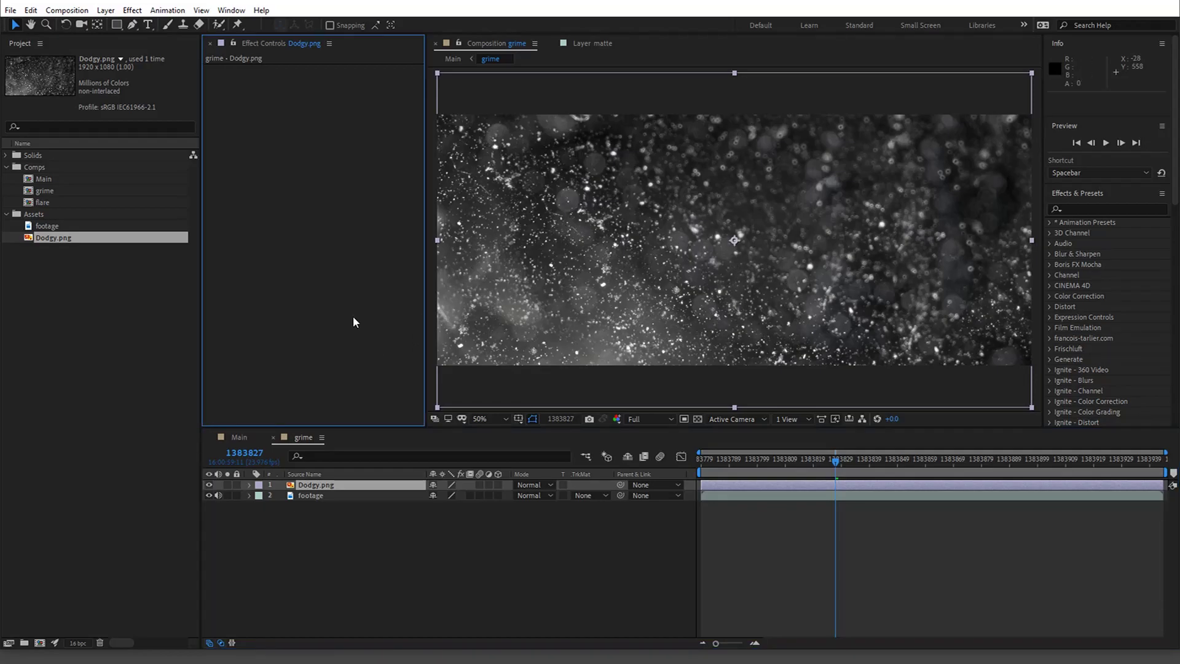
{"action": "key", "text": "ctrl+space"}
{"action": "type", "text": "unmu"}
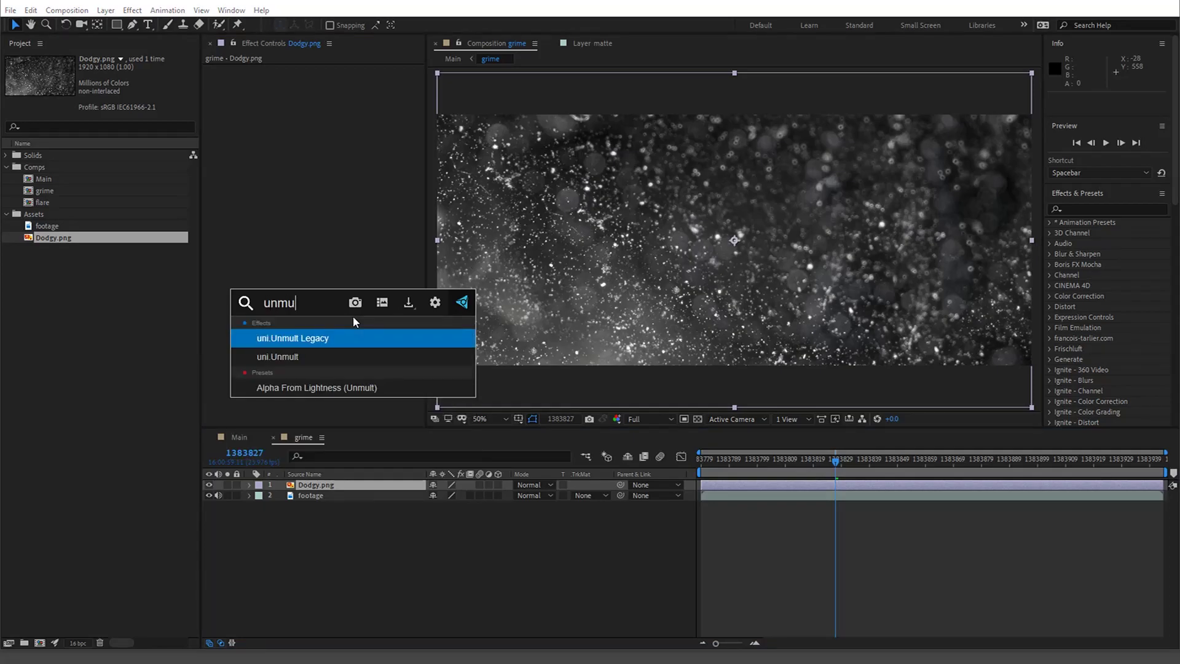
{"action": "key", "text": "Down"}
{"action": "key", "text": "Return"}
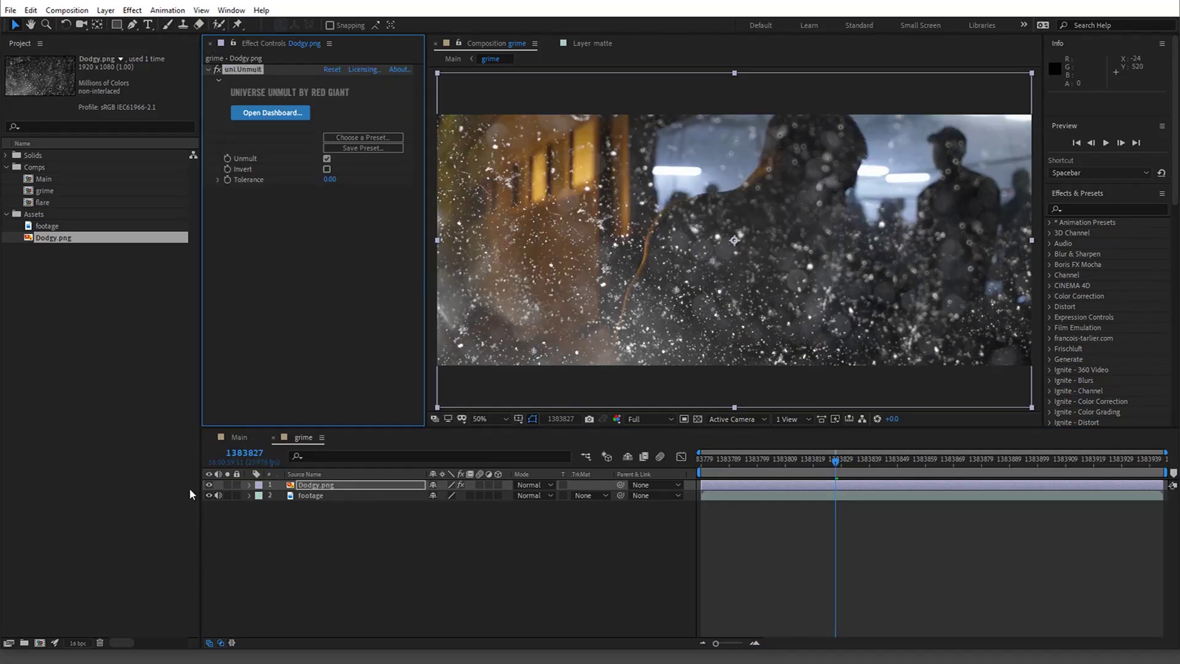
{"action": "left_click", "coordinate": [208, 485]}
Set the footage layer's Track Matte to Luma Matte using Dodgy.png
{"action": "left_click", "coordinate": [343, 496]}
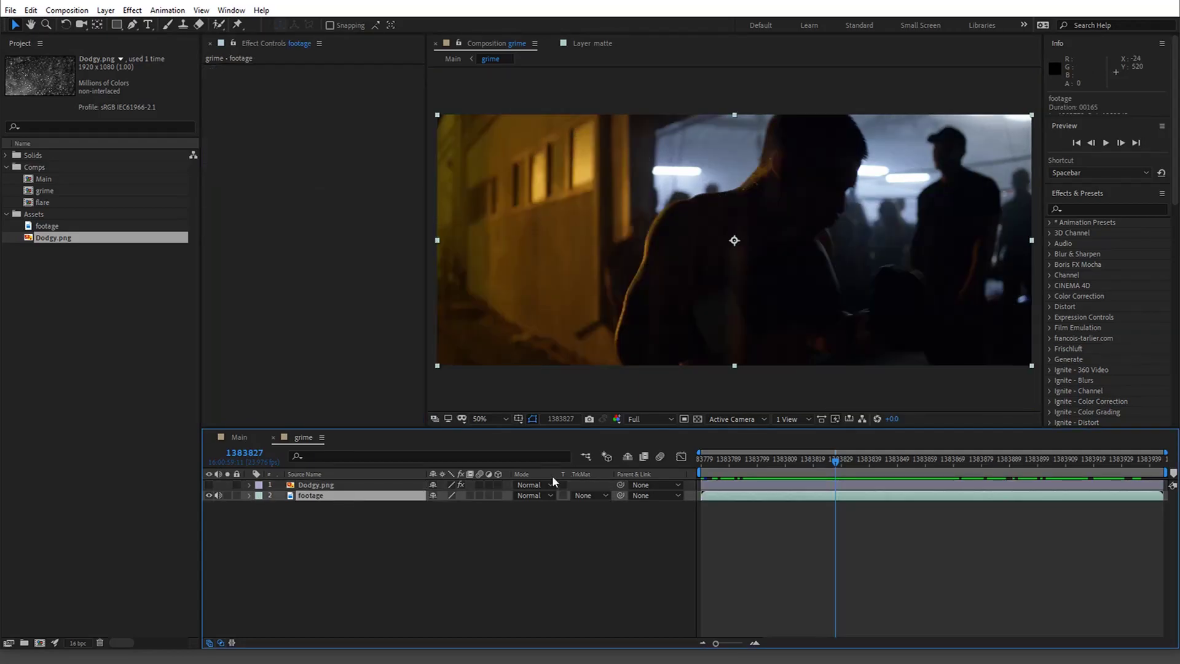
{"action": "left_click", "coordinate": [698, 420]}
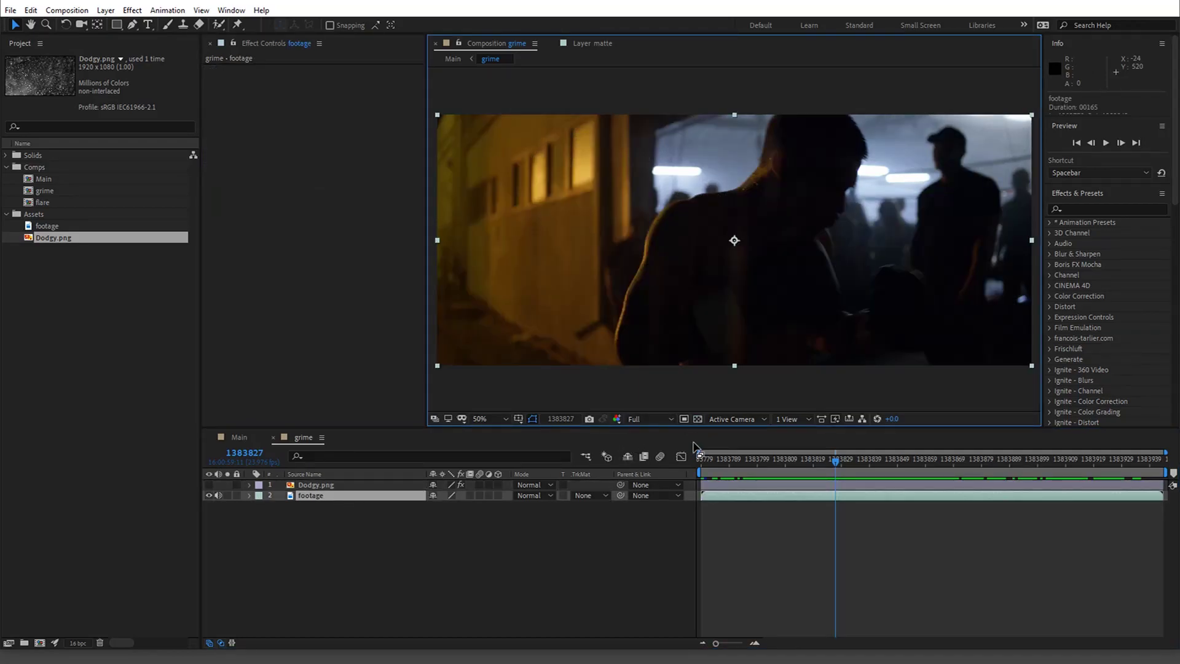
{"action": "left_click", "coordinate": [578, 496]}
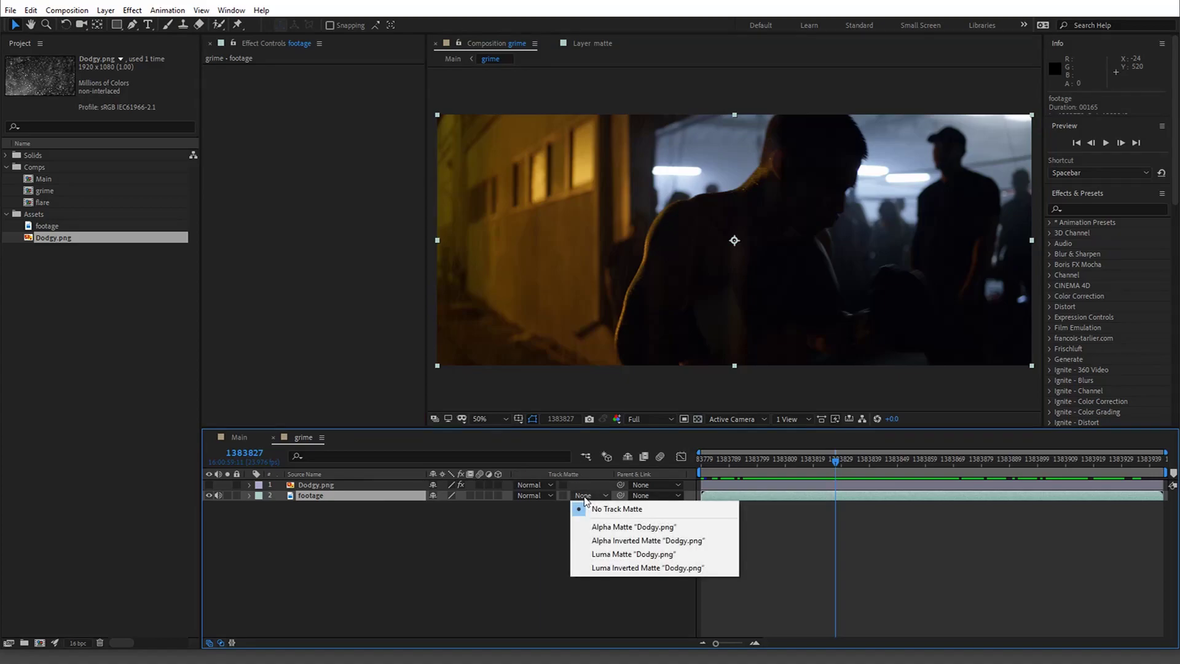
{"action": "left_click", "coordinate": [671, 556]}
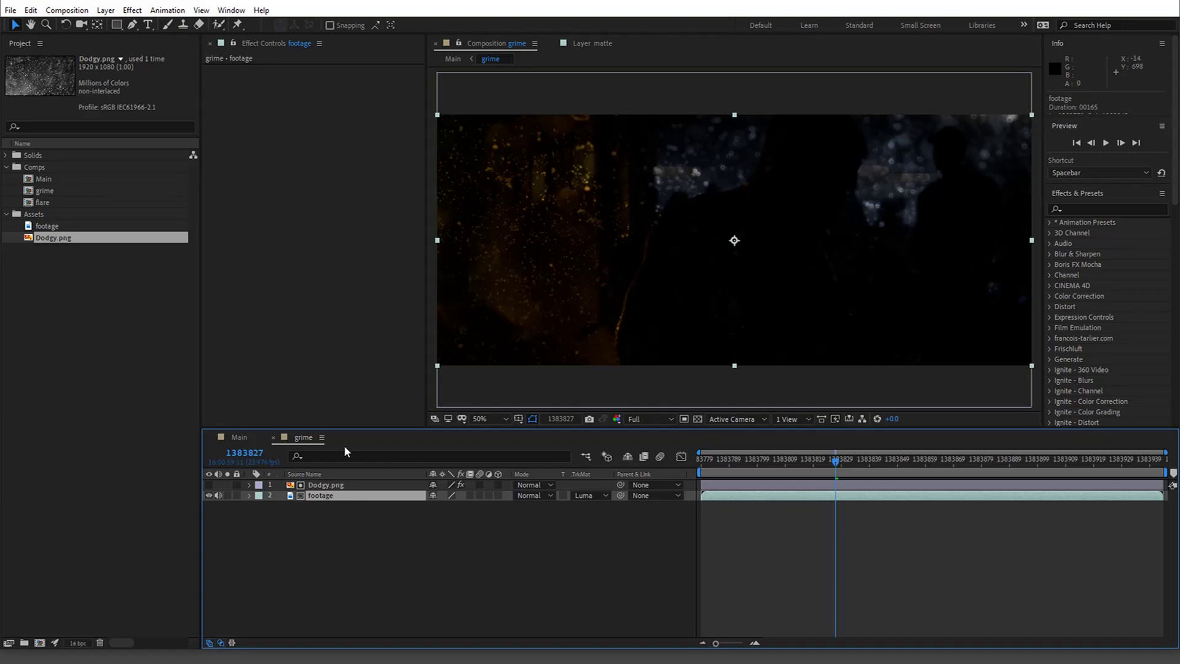
Give the grime comp's footage a Fast Box Blur of radius 7, then switch to Main
{"action": "left_click", "coordinate": [327, 364]}
{"action": "key", "text": "ctrl+space"}
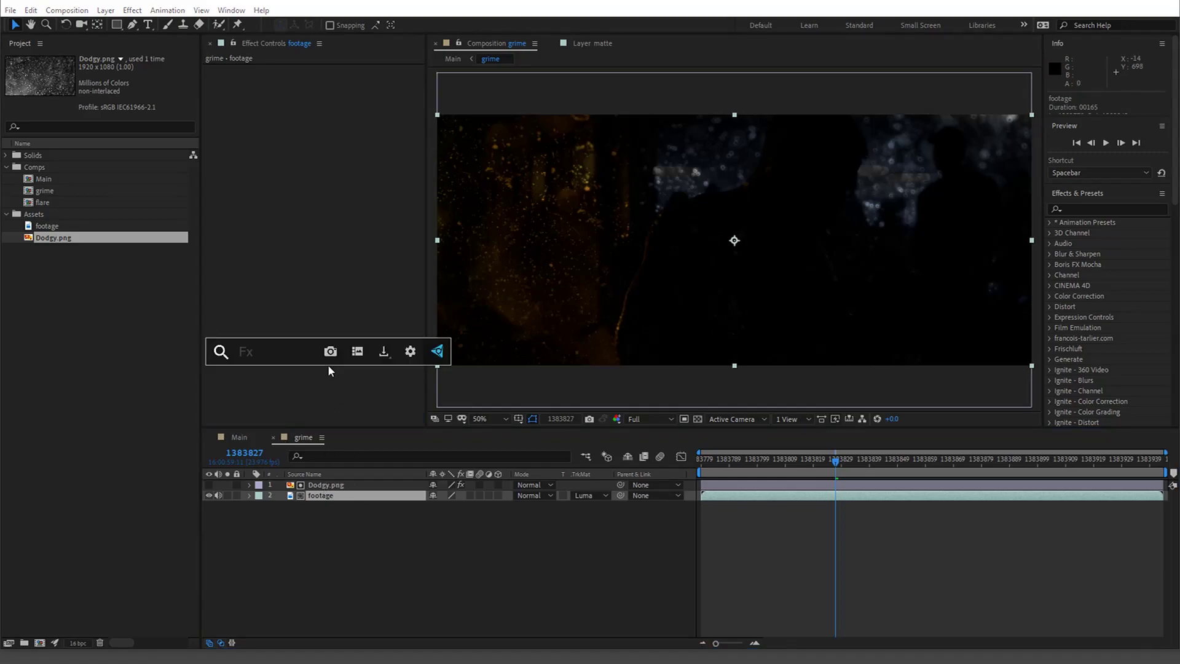
{"action": "type", "text": "box"}
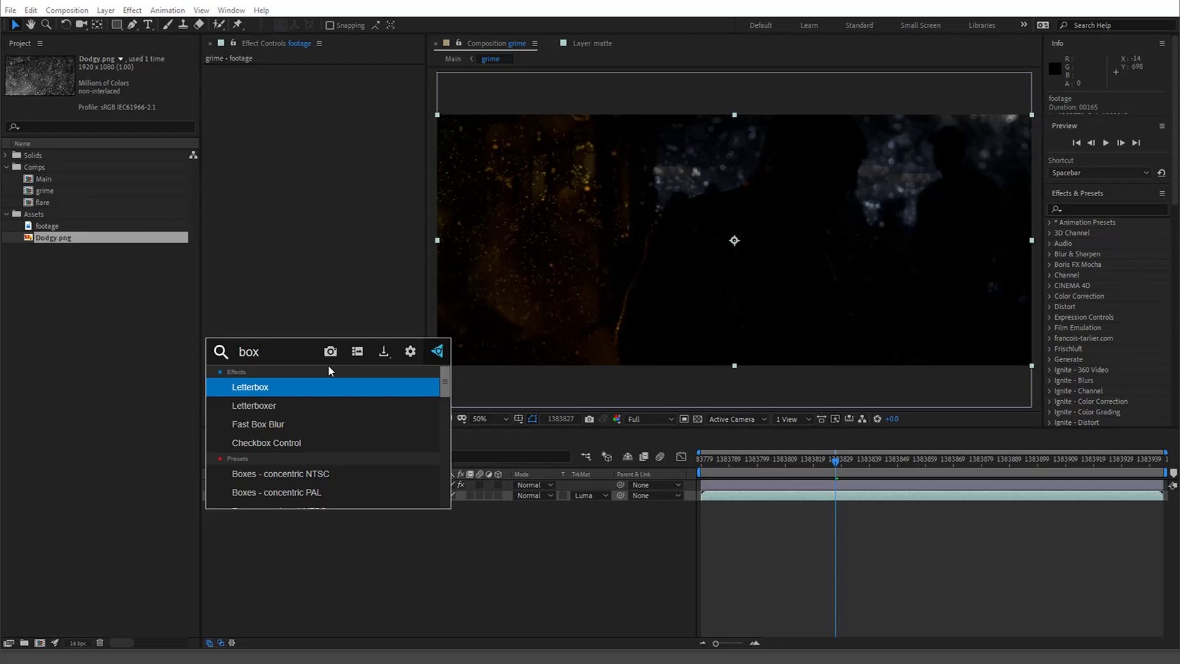
{"action": "key", "text": "Down"}
{"action": "key", "text": "Down"}
{"action": "key", "text": "Return"}
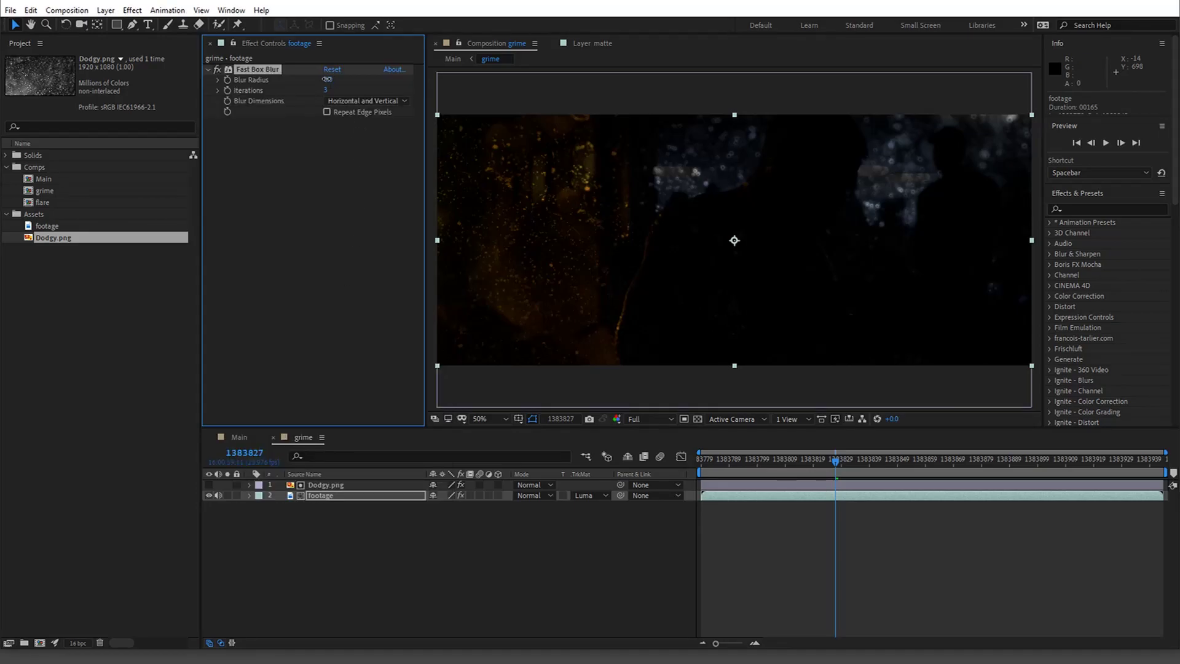
{"action": "left_click_drag", "start_coordinate": [327, 80], "coordinate": [377, 82]}
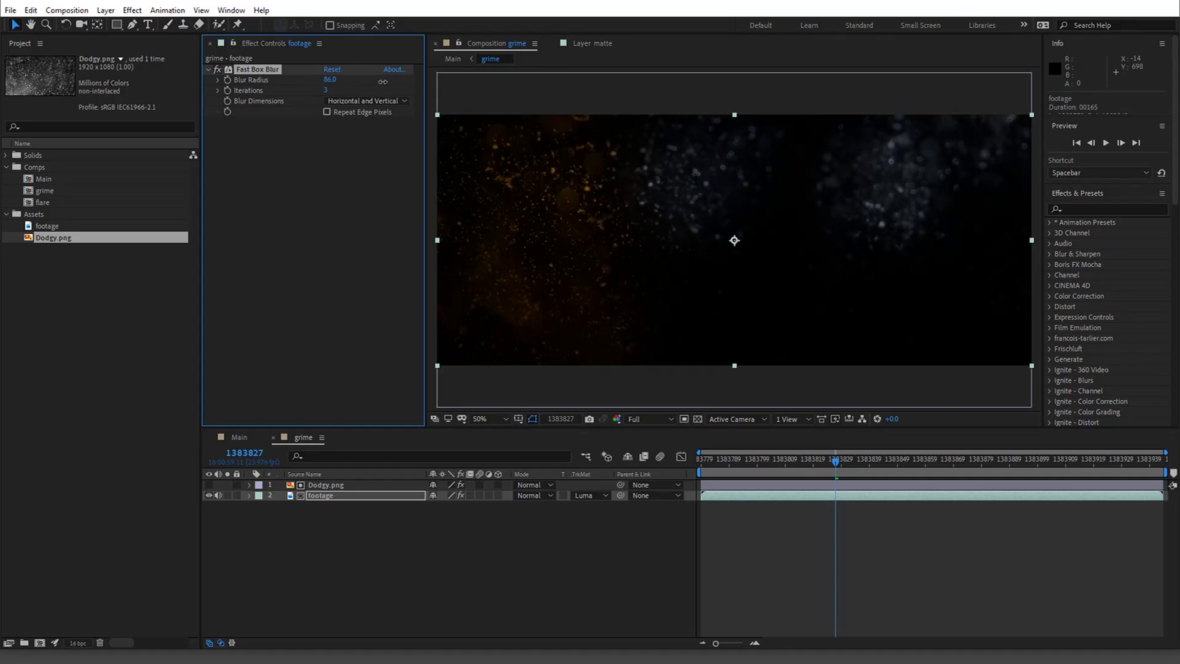
{"action": "left_click_drag", "start_coordinate": [375, 82], "coordinate": [291, 102]}
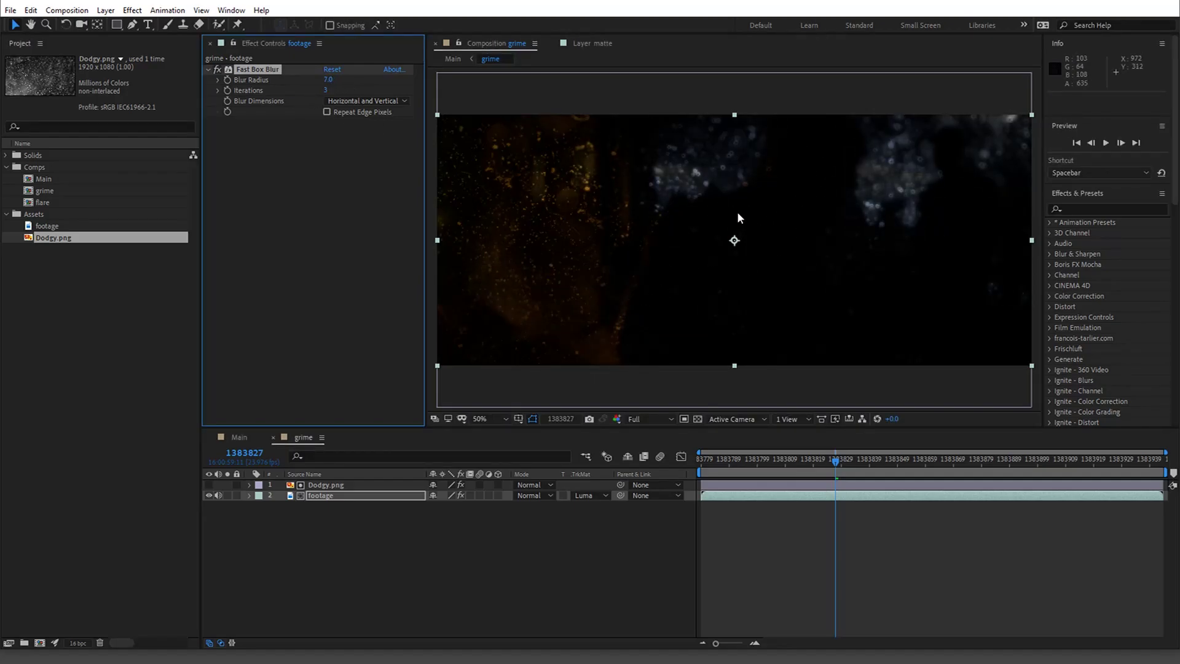
{"action": "left_click_drag", "start_coordinate": [735, 457], "coordinate": [834, 459]}
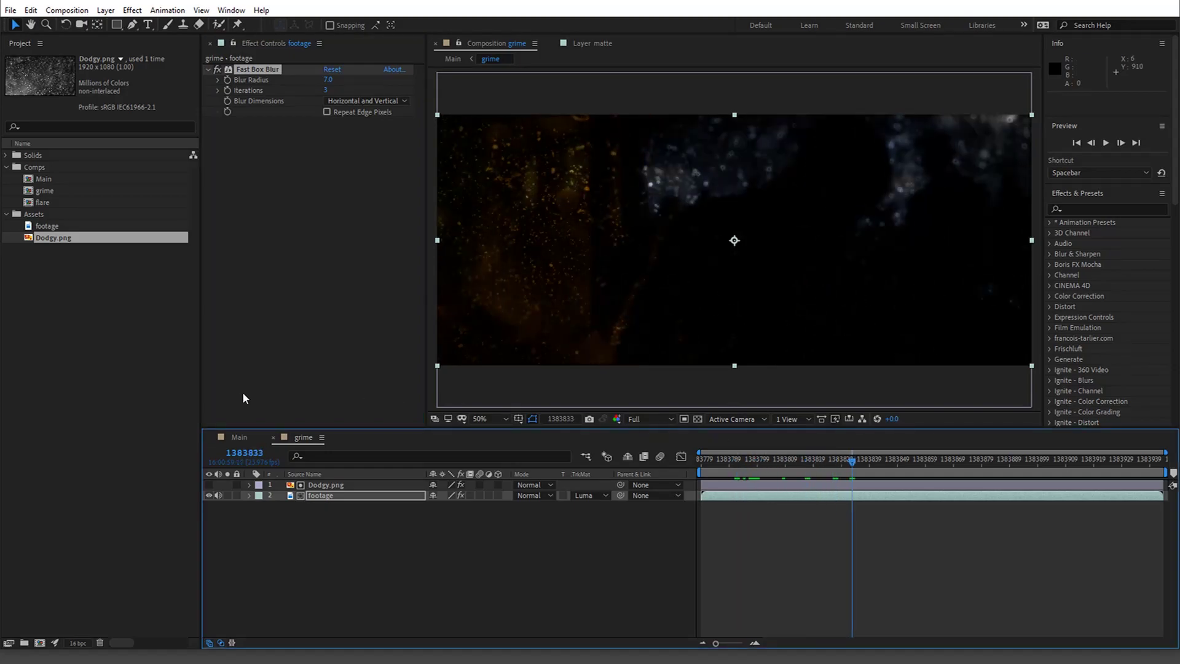
{"action": "left_click", "coordinate": [255, 435]}
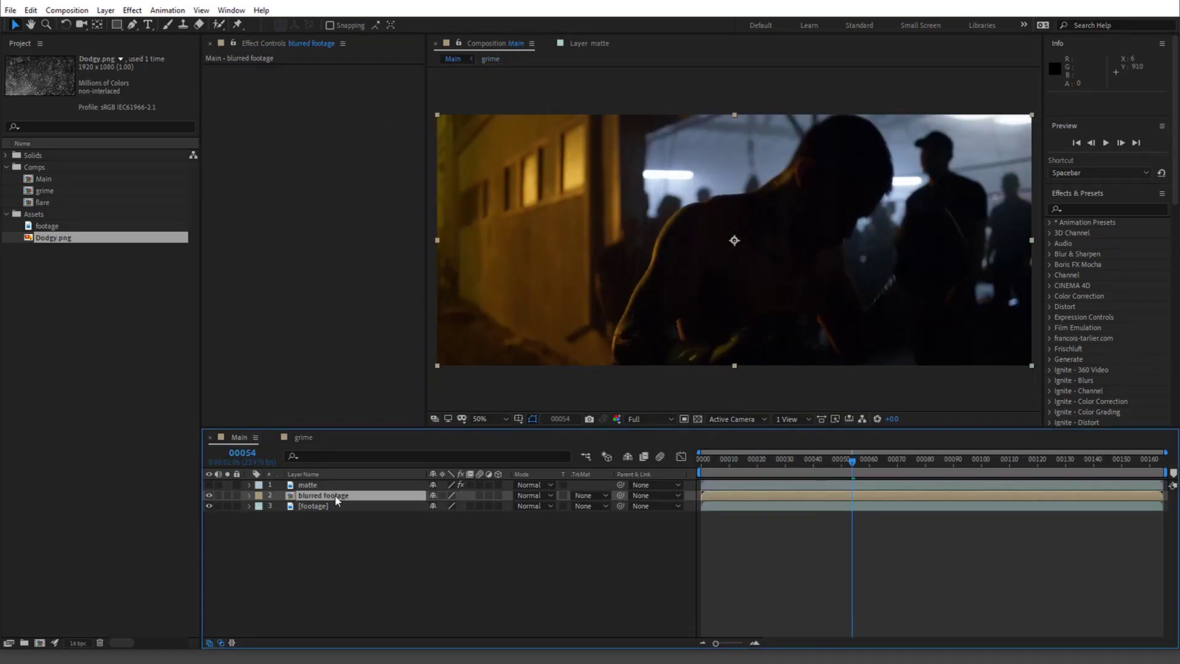
Inspect Dodgy.png inside the blurred footage precomp, then go back to the Main comp
{"action": "left_click_drag", "start_coordinate": [859, 472], "coordinate": [817, 460]}
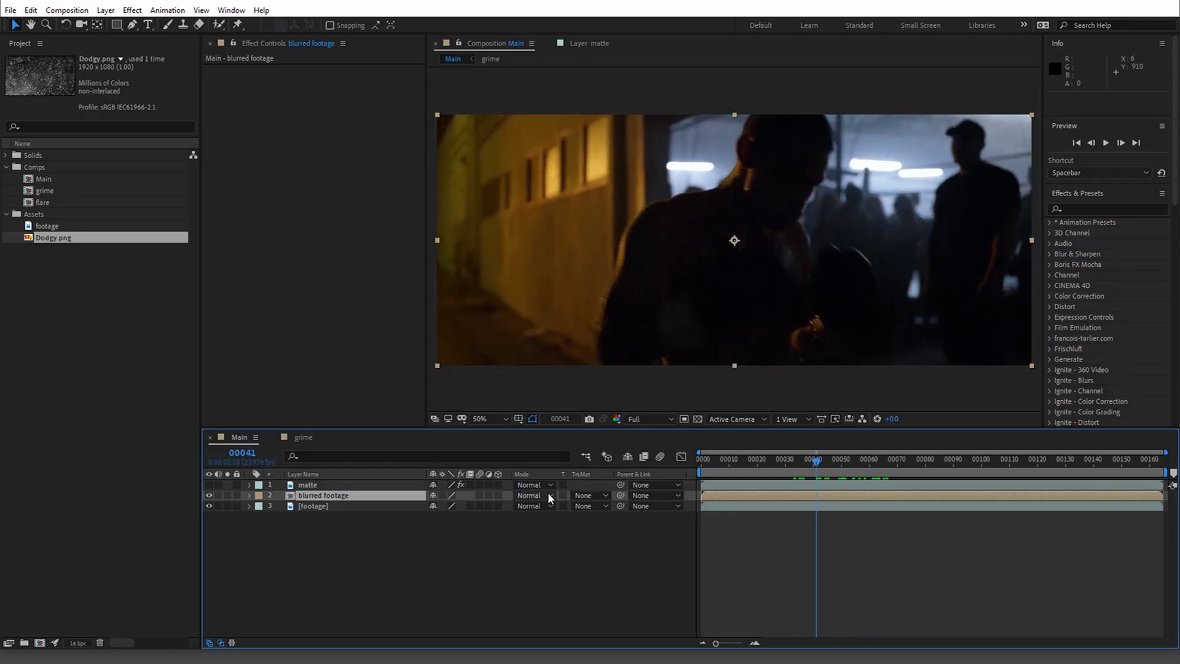
{"action": "double_click", "coordinate": [345, 495]}
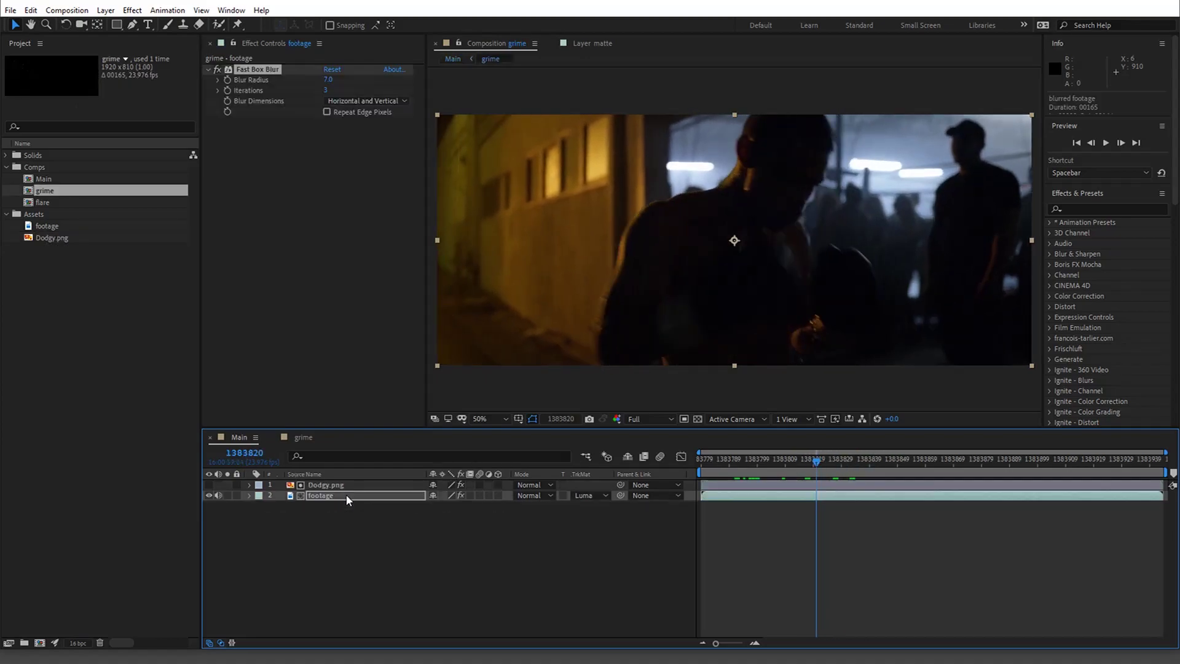
{"action": "left_click", "coordinate": [349, 488]}
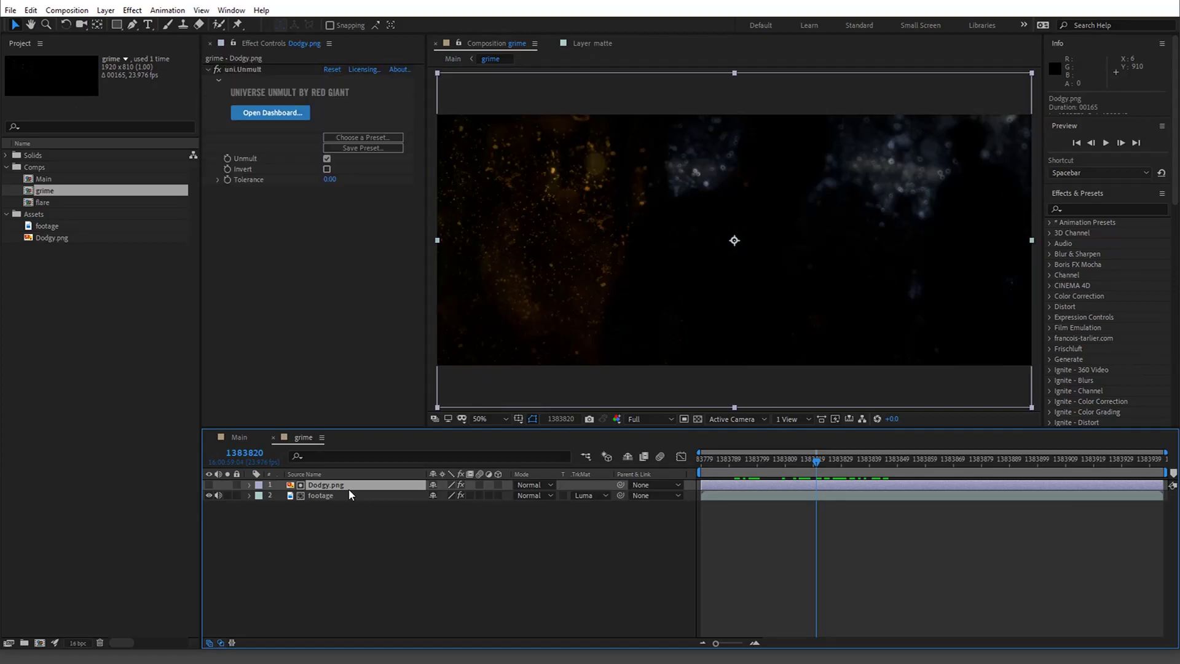
{"action": "left_click", "coordinate": [229, 436]}
Set the blurred footage layer's blending mode to Screen and scrub frames to compare
{"action": "left_click", "coordinate": [534, 496]}
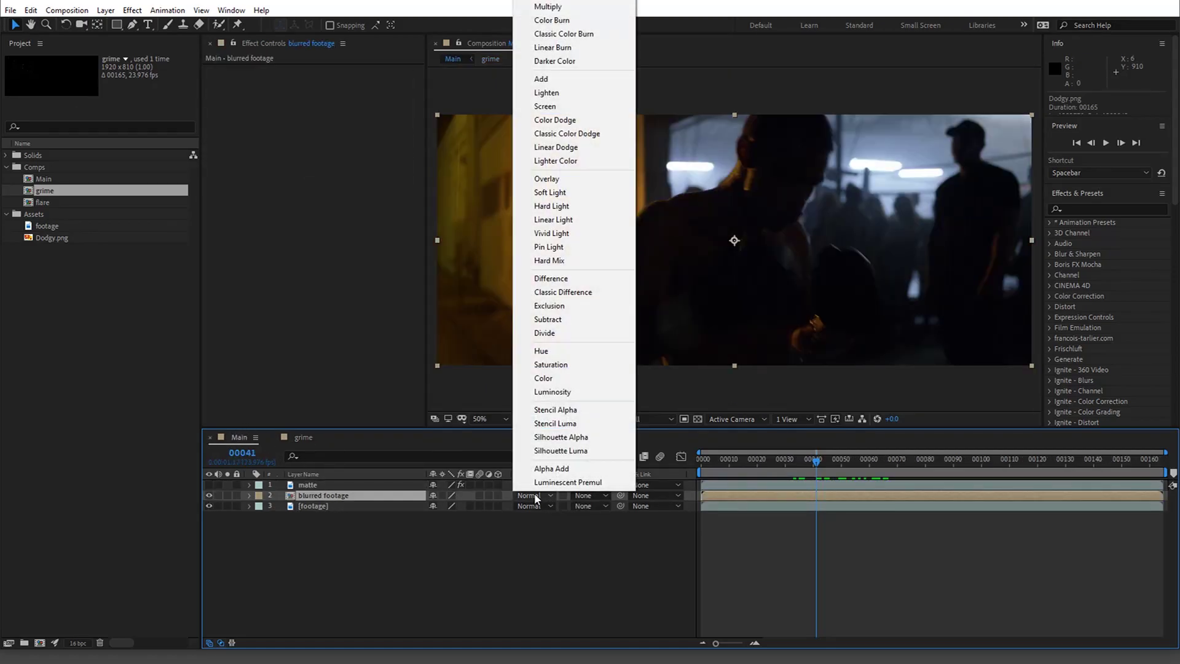
{"action": "left_click", "coordinate": [584, 106]}
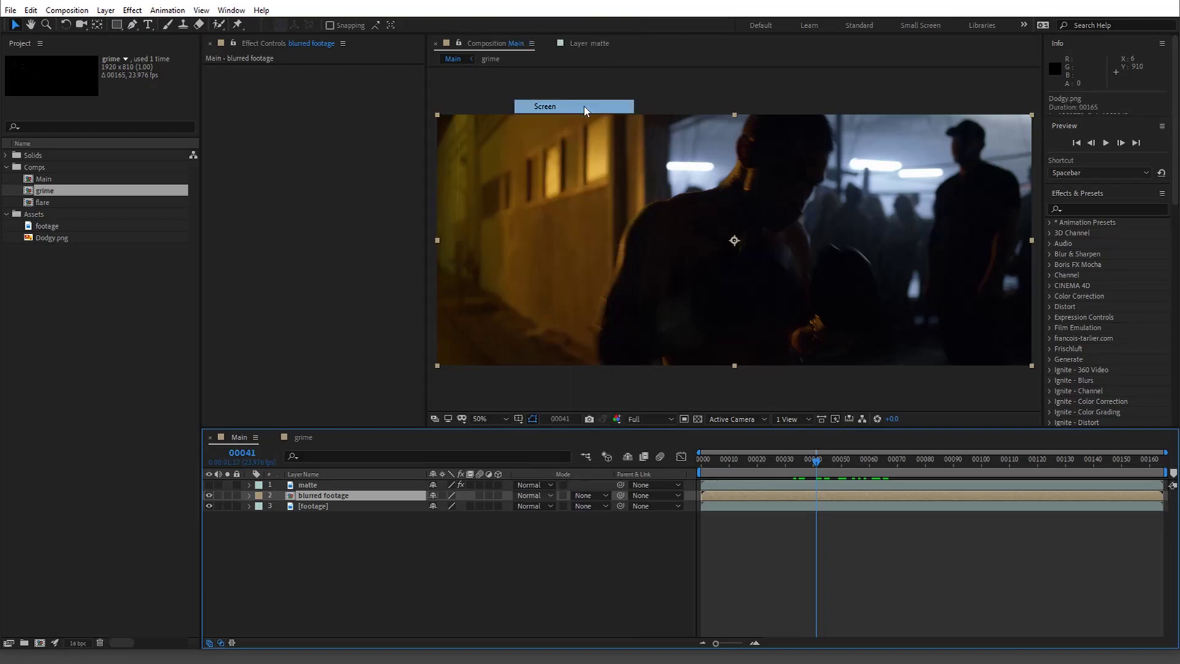
{"action": "left_click_drag", "start_coordinate": [823, 474], "coordinate": [770, 401]}
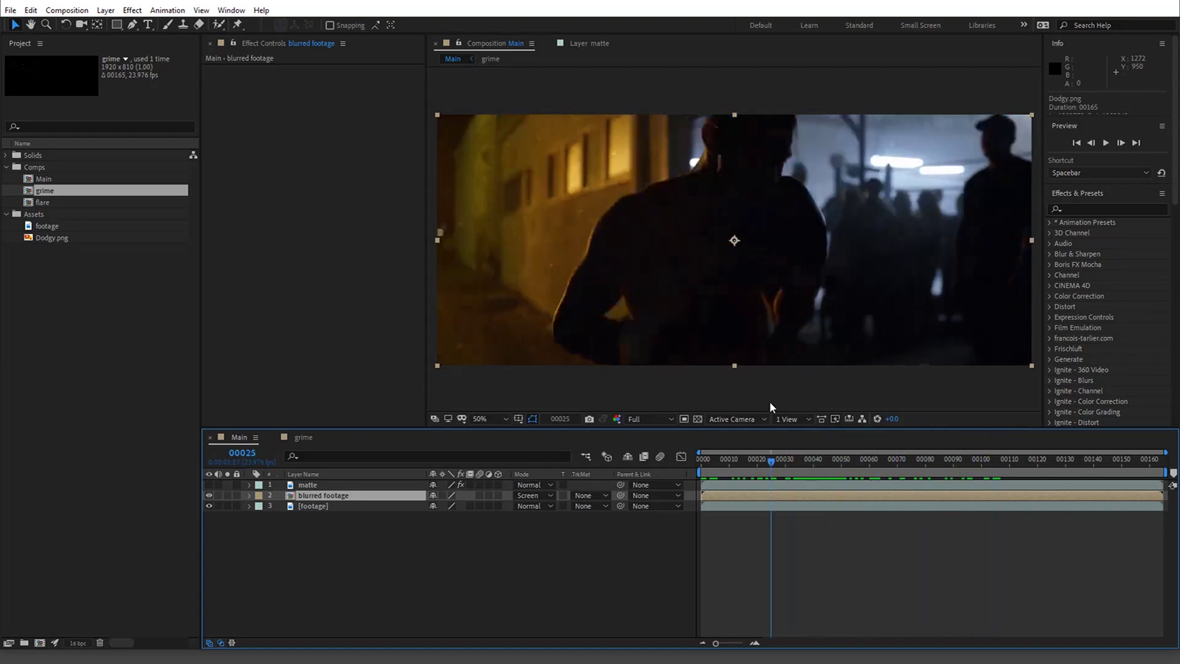
{"action": "left_click", "coordinate": [565, 81]}
Add a second viewer showing the grime precomp beside Main, at a later frame
{"action": "left_click", "coordinate": [201, 10]}
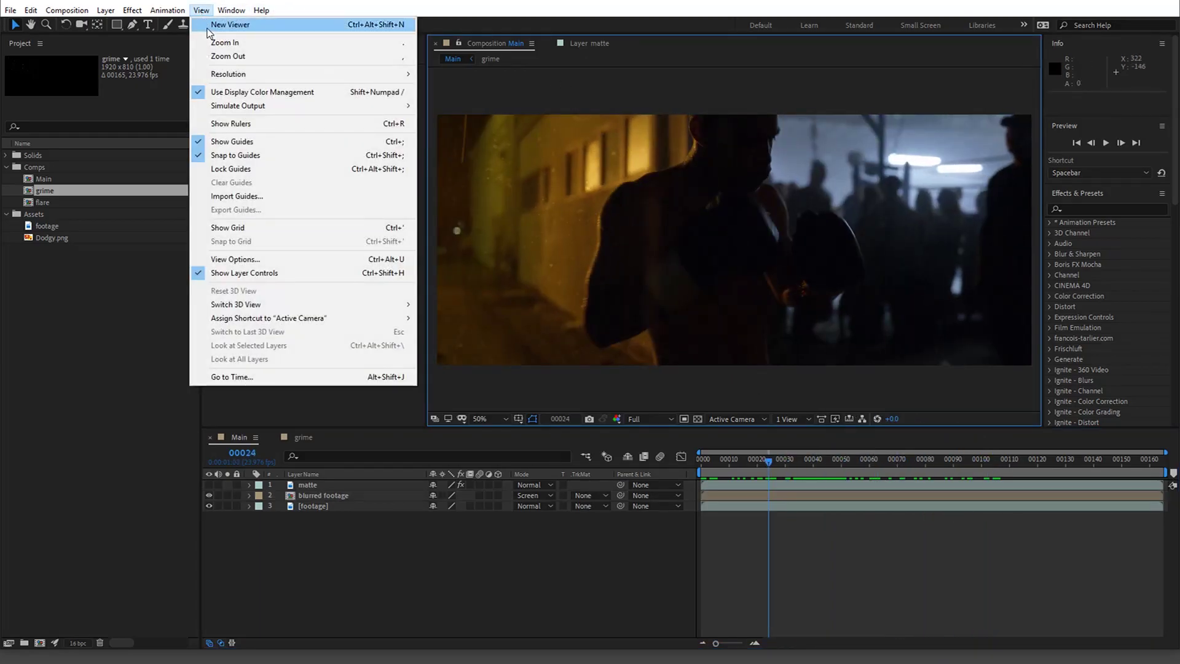
{"action": "left_click", "coordinate": [207, 26]}
{"action": "left_click", "coordinate": [561, 245]}
{"action": "left_click", "coordinate": [769, 54]}
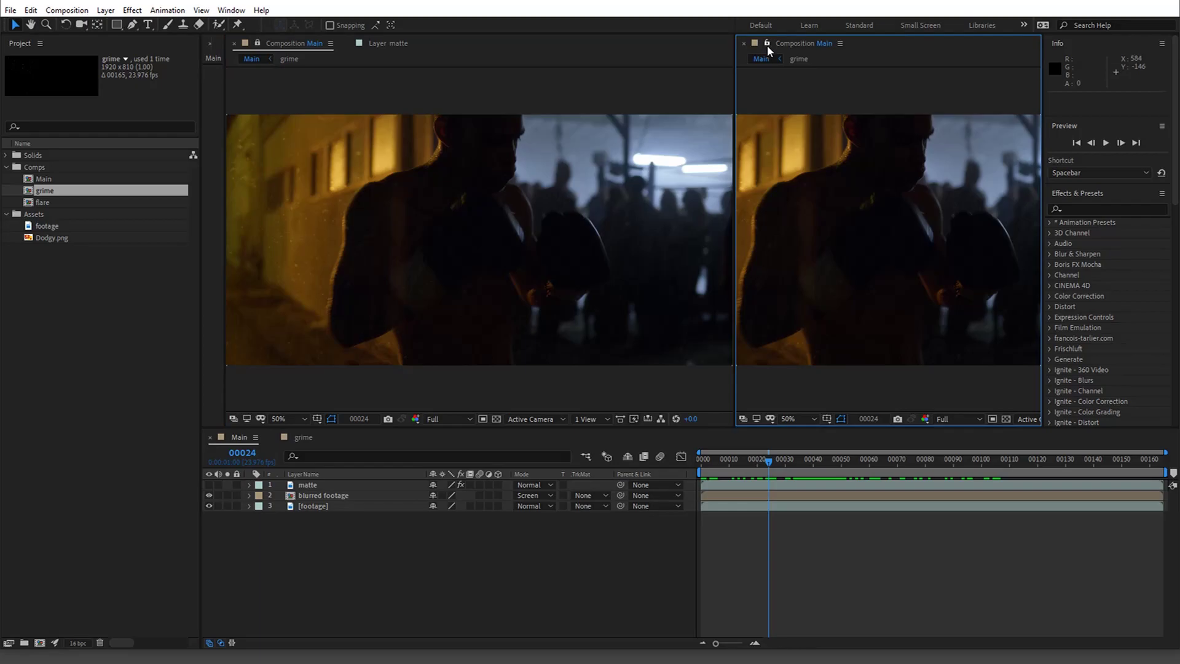
{"action": "double_click", "coordinate": [330, 496]}
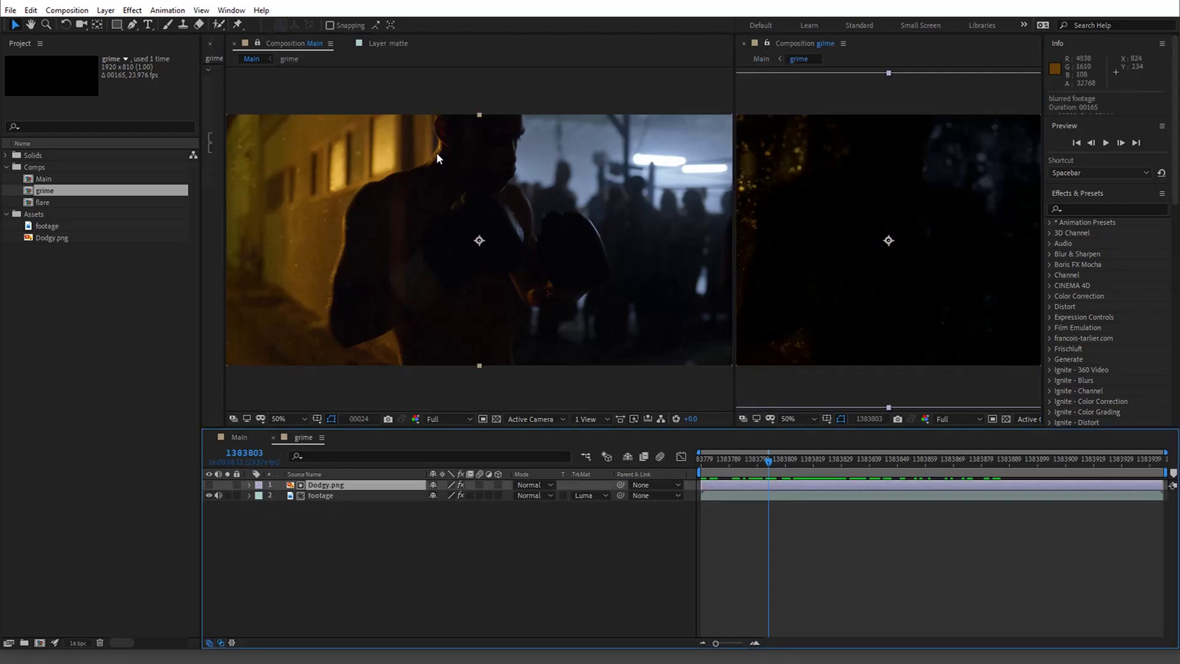
{"action": "left_click_drag", "start_coordinate": [785, 457], "coordinate": [1055, 461]}
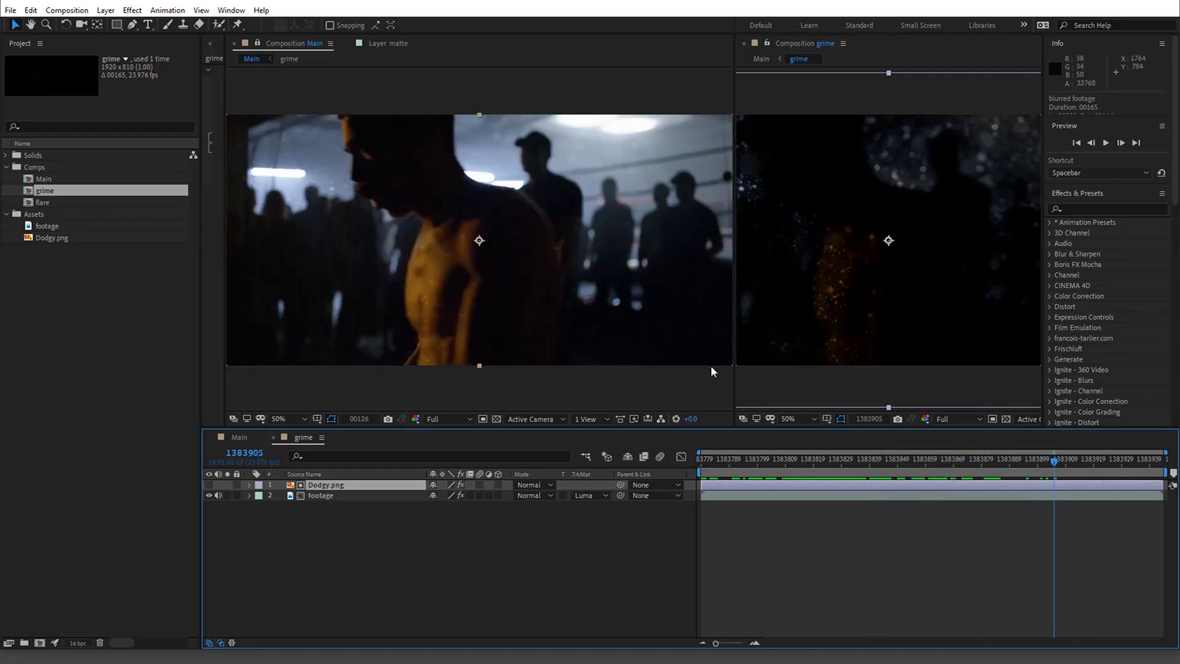
Raise the grime footage's Fast Box Blur radius to 35.0
{"action": "left_click", "coordinate": [338, 494]}
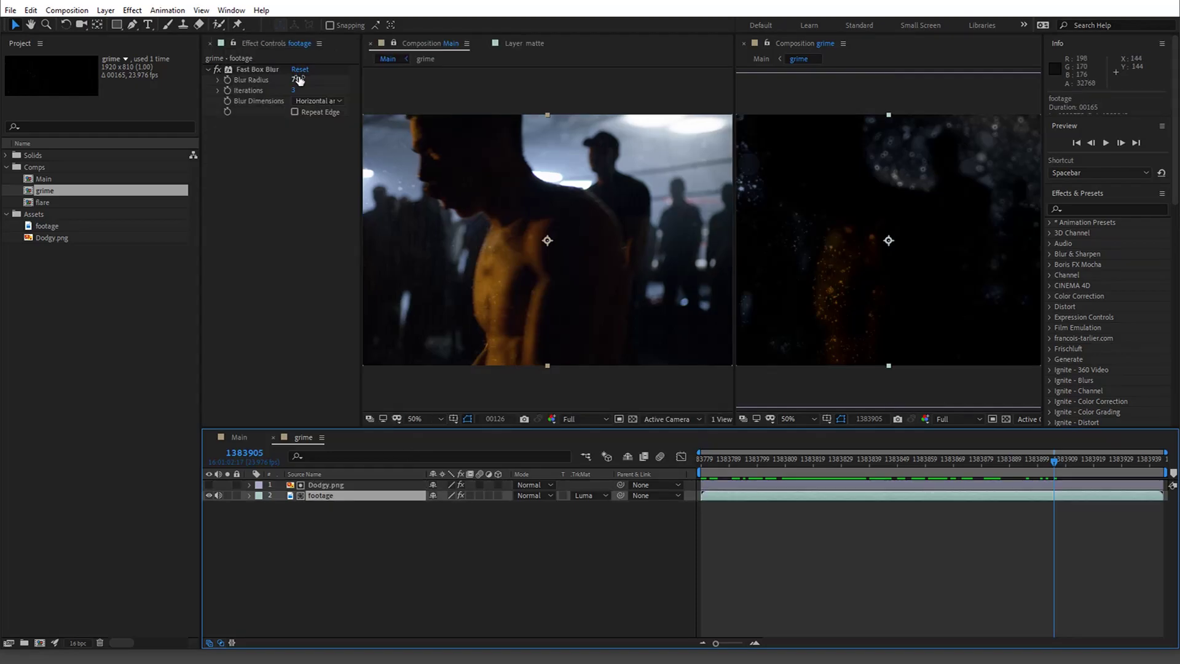
{"action": "left_click_drag", "start_coordinate": [301, 78], "coordinate": [271, 91]}
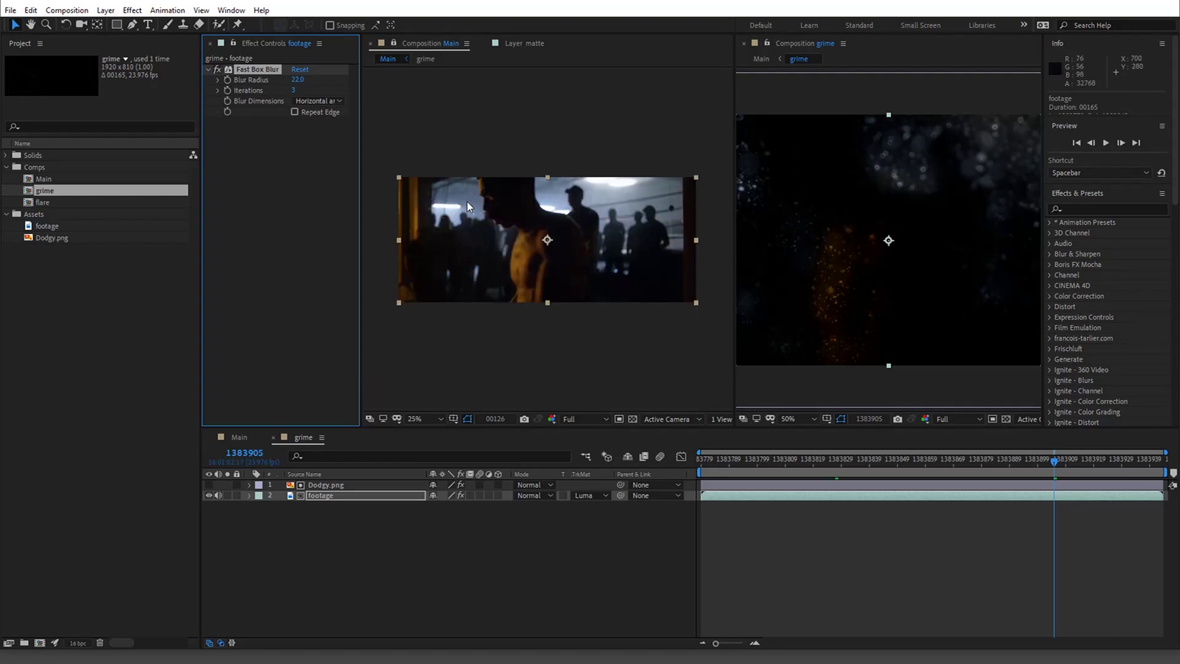
{"action": "left_click_drag", "start_coordinate": [464, 205], "coordinate": [556, 254]}
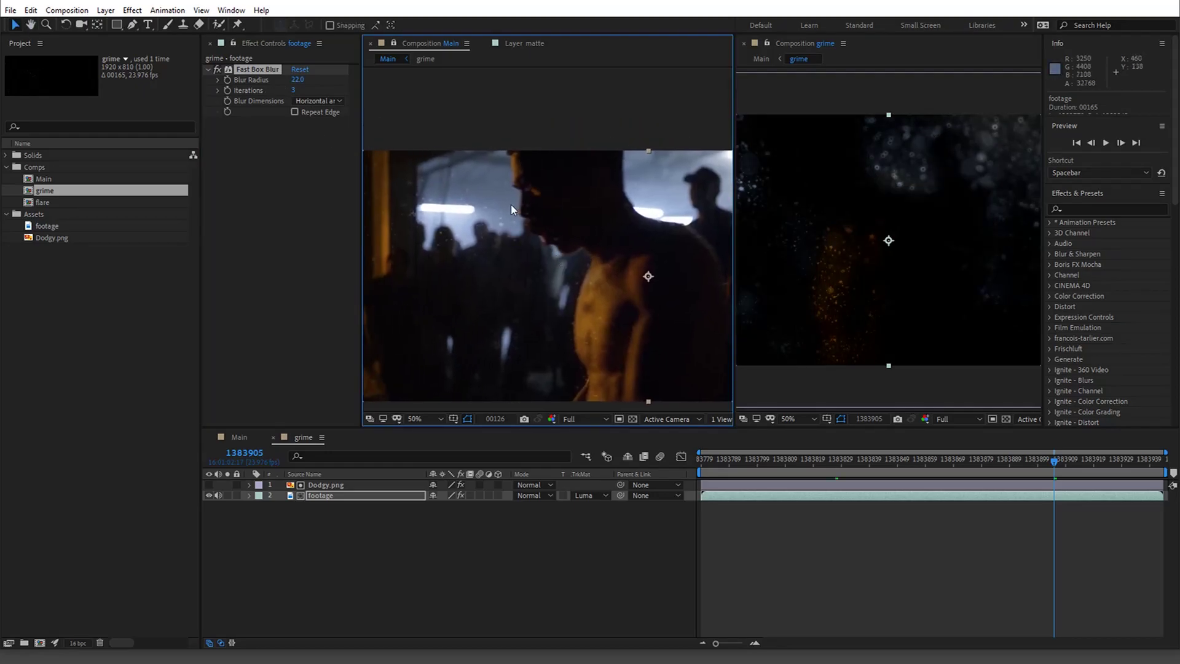
{"action": "left_click_drag", "start_coordinate": [302, 82], "coordinate": [305, 81]}
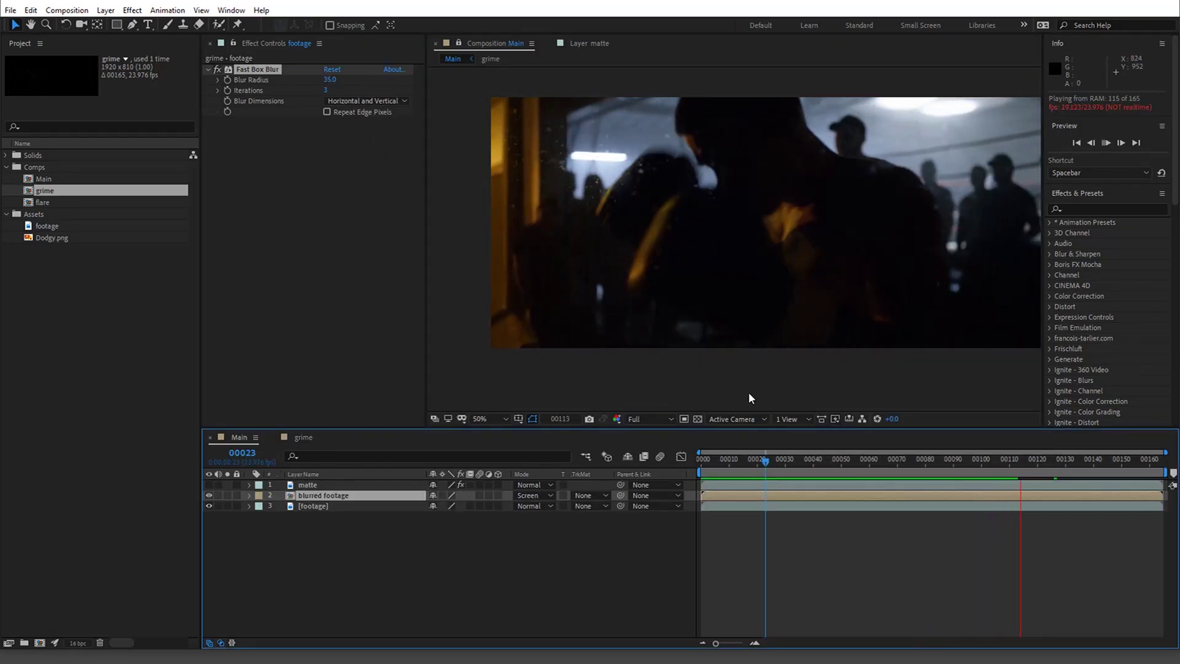
Set blurred footage's track matte to Luma Matte 'matte' and scrub the shot to check it
{"action": "left_click_drag", "start_coordinate": [735, 460], "coordinate": [533, 470]}
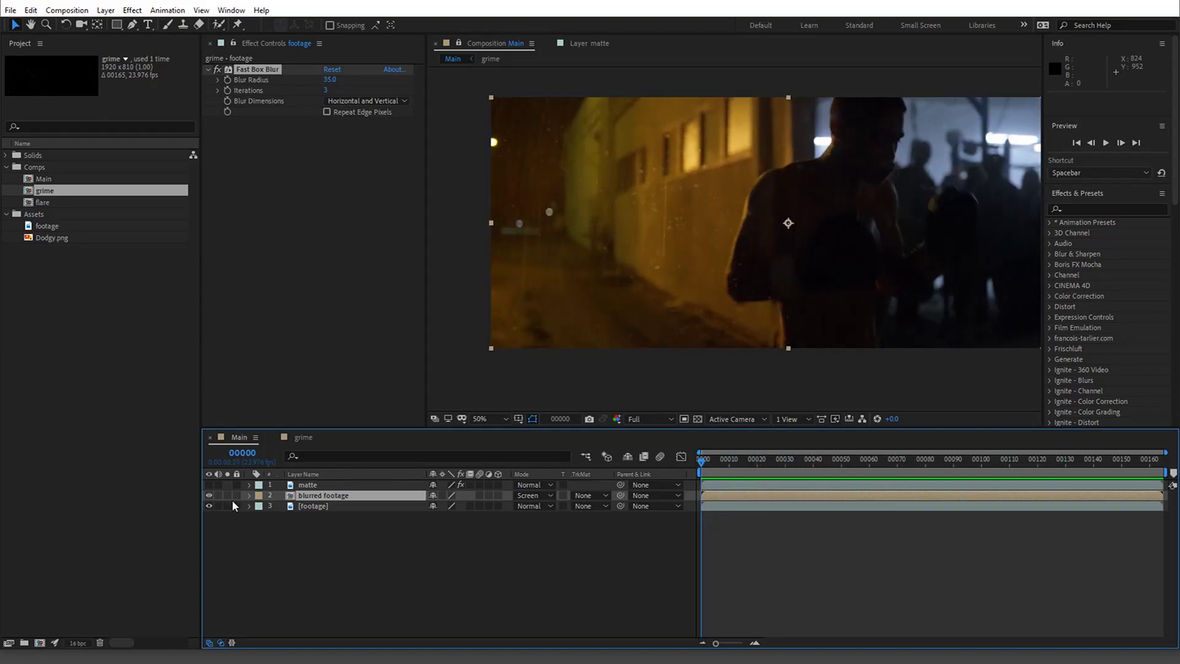
{"action": "left_click", "coordinate": [600, 496]}
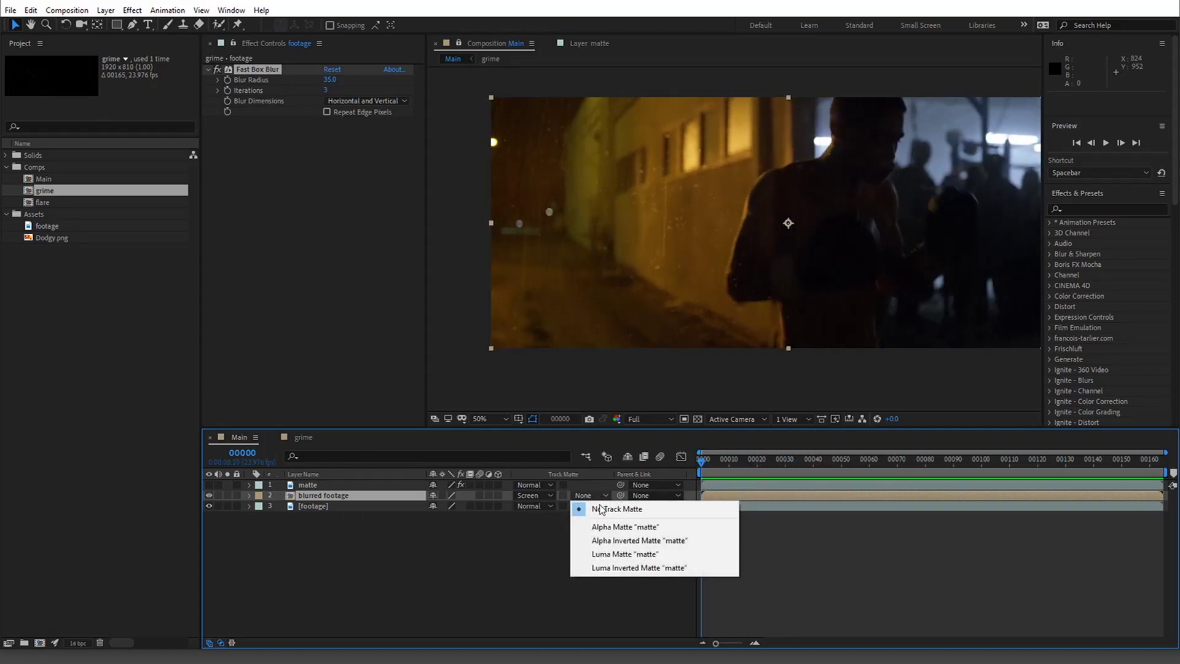
{"action": "left_click", "coordinate": [608, 554]}
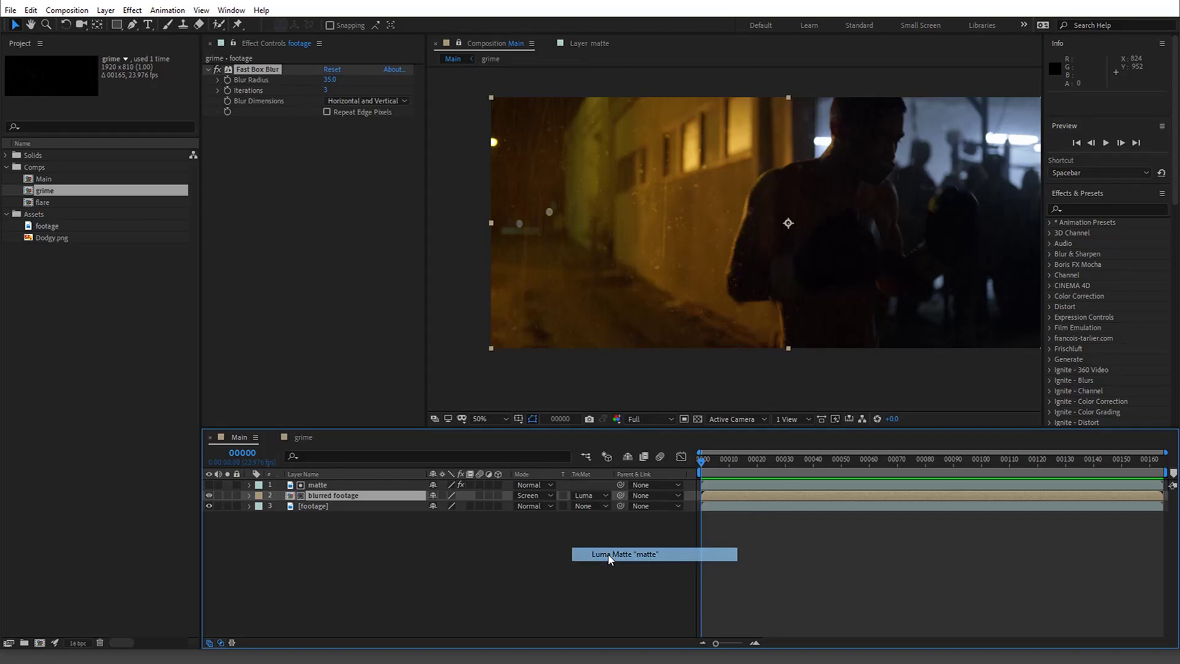
{"action": "left_click_drag", "start_coordinate": [766, 465], "coordinate": [973, 461]}
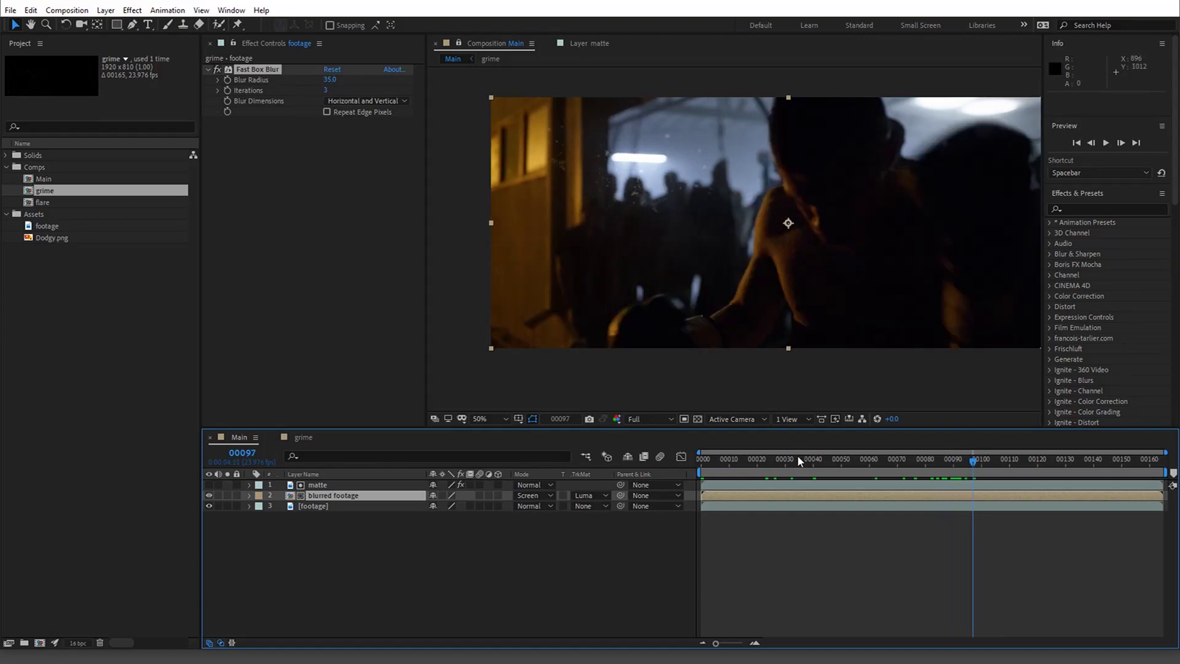
{"action": "left_click", "coordinate": [1040, 461]}
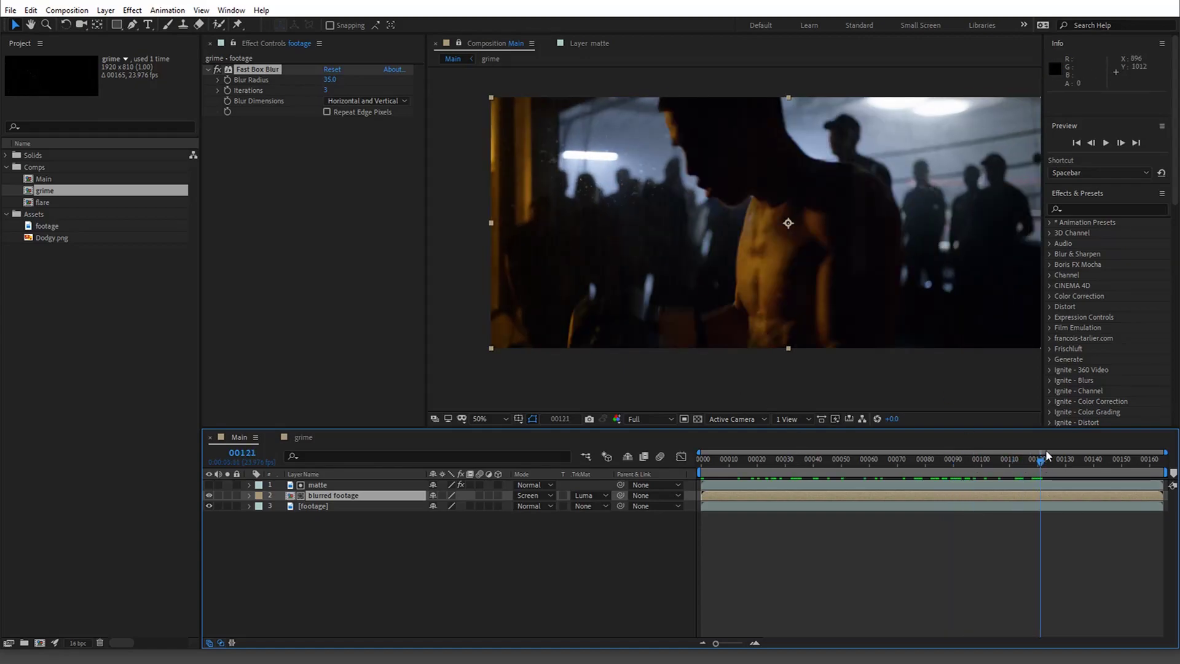
{"action": "left_click_drag", "start_coordinate": [798, 459], "coordinate": [925, 461]}
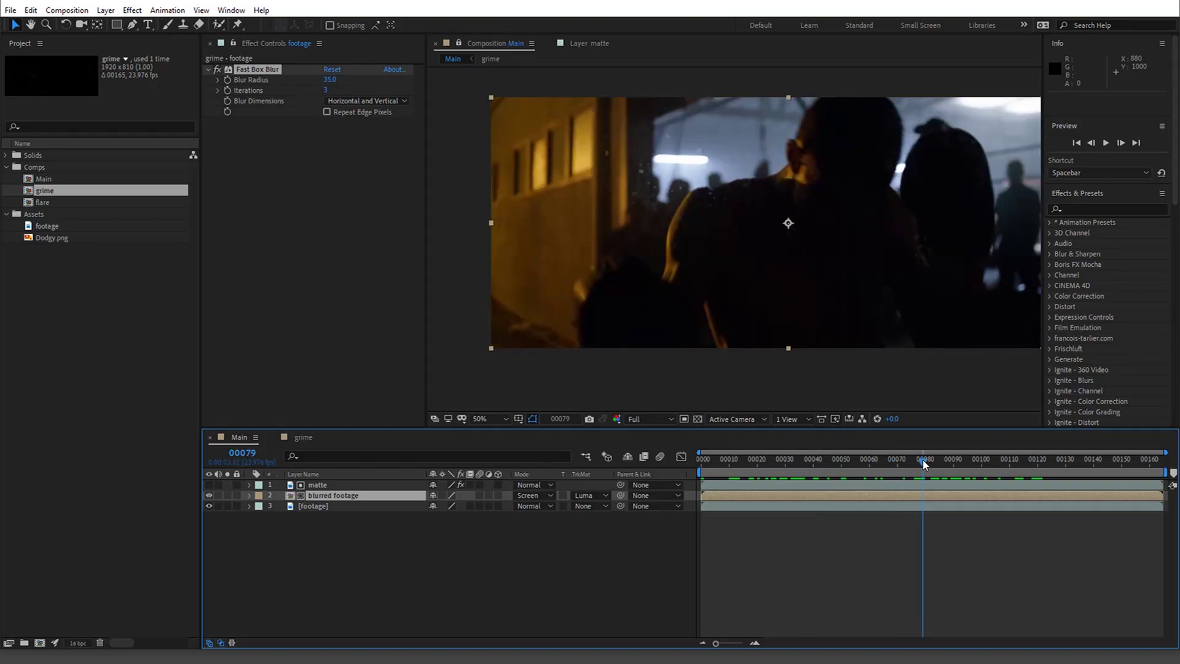
{"action": "left_click", "coordinate": [344, 486]}
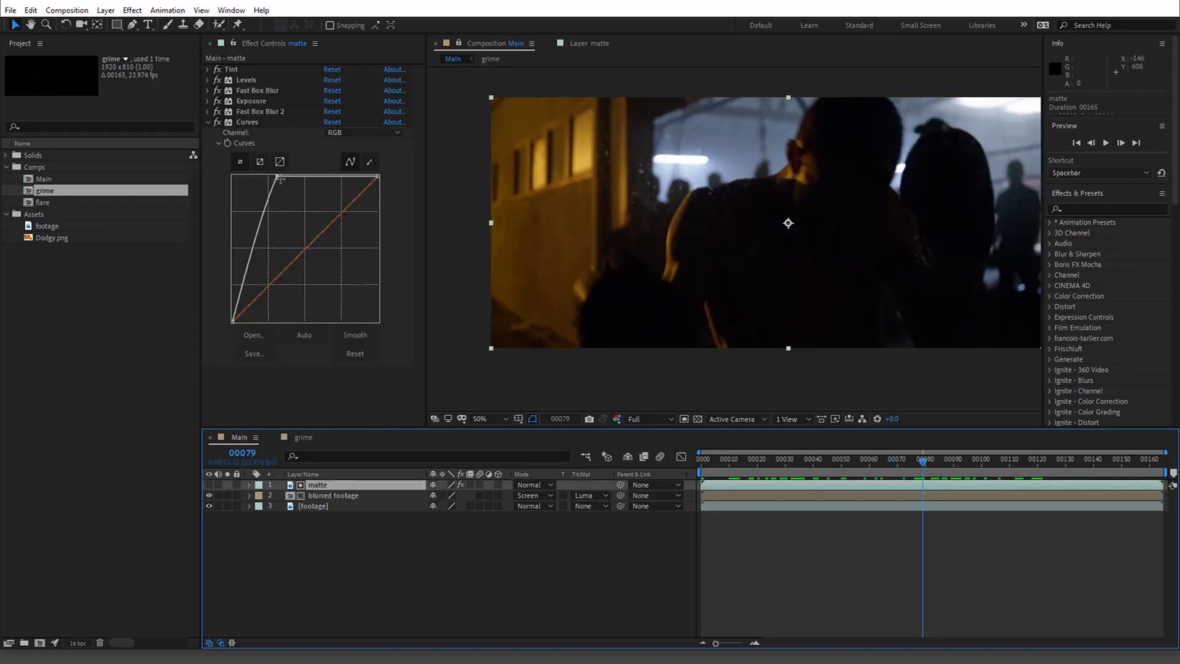
{"action": "mouse_move", "coordinate": [276, 176]}
{"action": "left_mouse_down"}
{"action": "mouse_move", "coordinate": [252, 177]}
{"action": "mouse_move", "coordinate": [348, 182]}
{"action": "mouse_move", "coordinate": [347, 215]}
{"action": "mouse_move", "coordinate": [335, 223]}
{"action": "mouse_move", "coordinate": [314, 179]}
{"action": "mouse_move", "coordinate": [271, 171]}
{"action": "mouse_move", "coordinate": [290, 180]}
{"action": "left_mouse_up"}
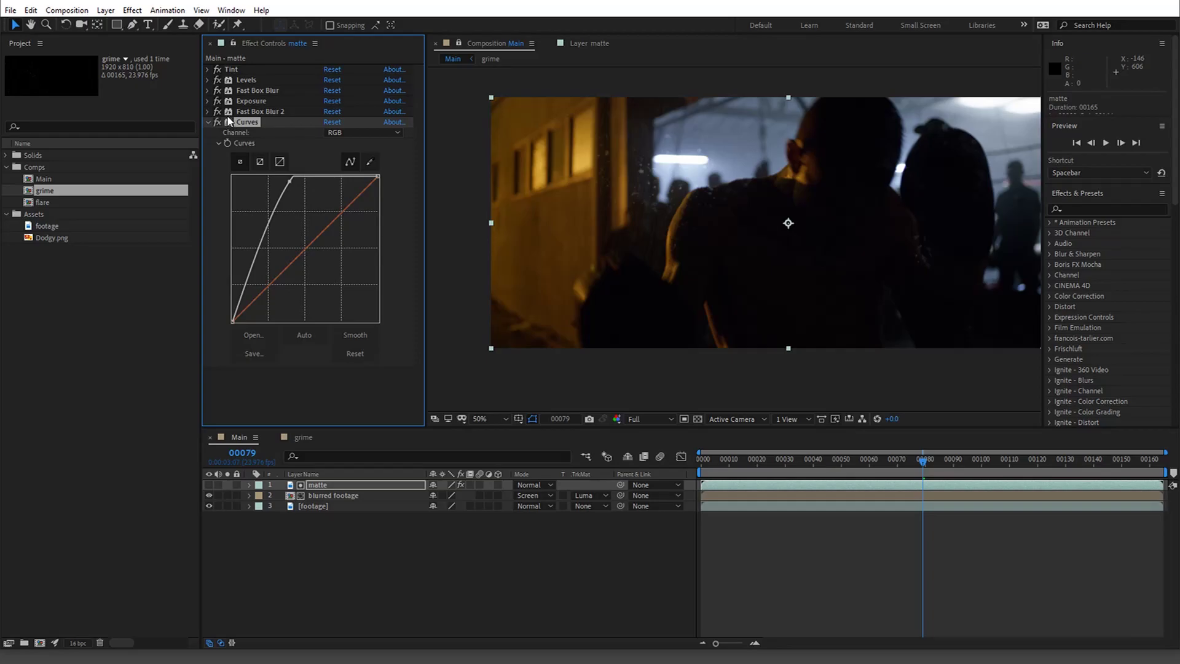
{"action": "left_click", "coordinate": [207, 111]}
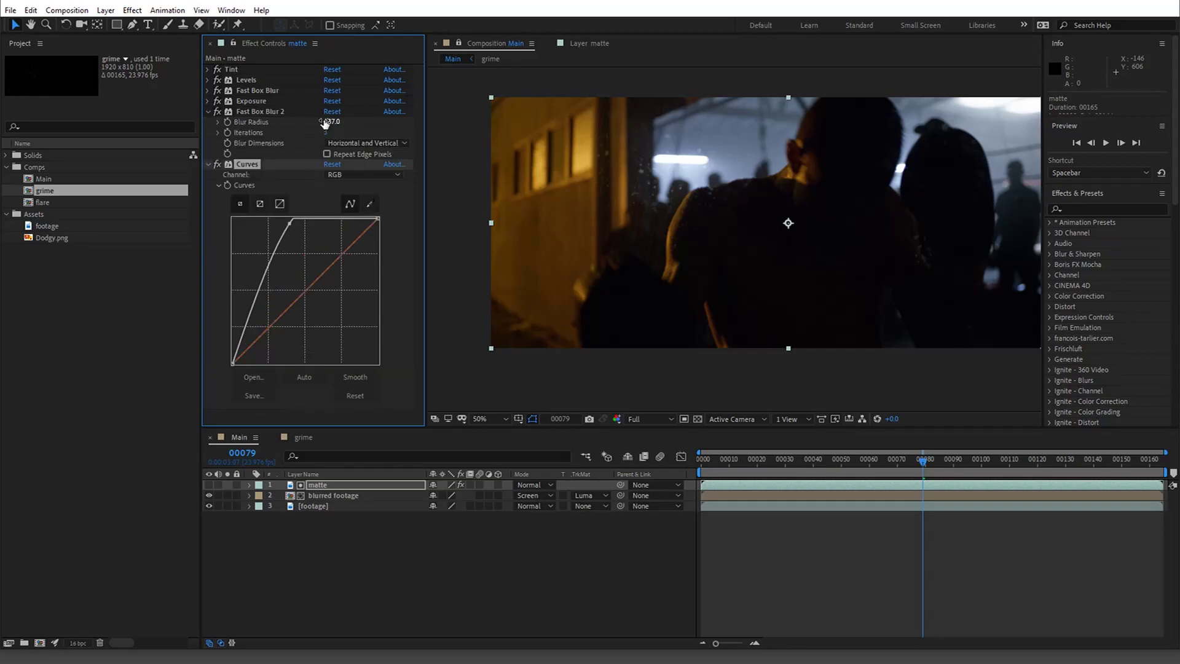
{"action": "key", "text": "ctrl+z"}
{"action": "key", "text": "ctrl+z"}
{"action": "key", "text": "ctrl+z"}
{"action": "key", "text": "ctrl+z"}
{"action": "key", "text": "ctrl+z"}
{"action": "key", "text": "ctrl+z"}
{"action": "key", "text": "Home"}
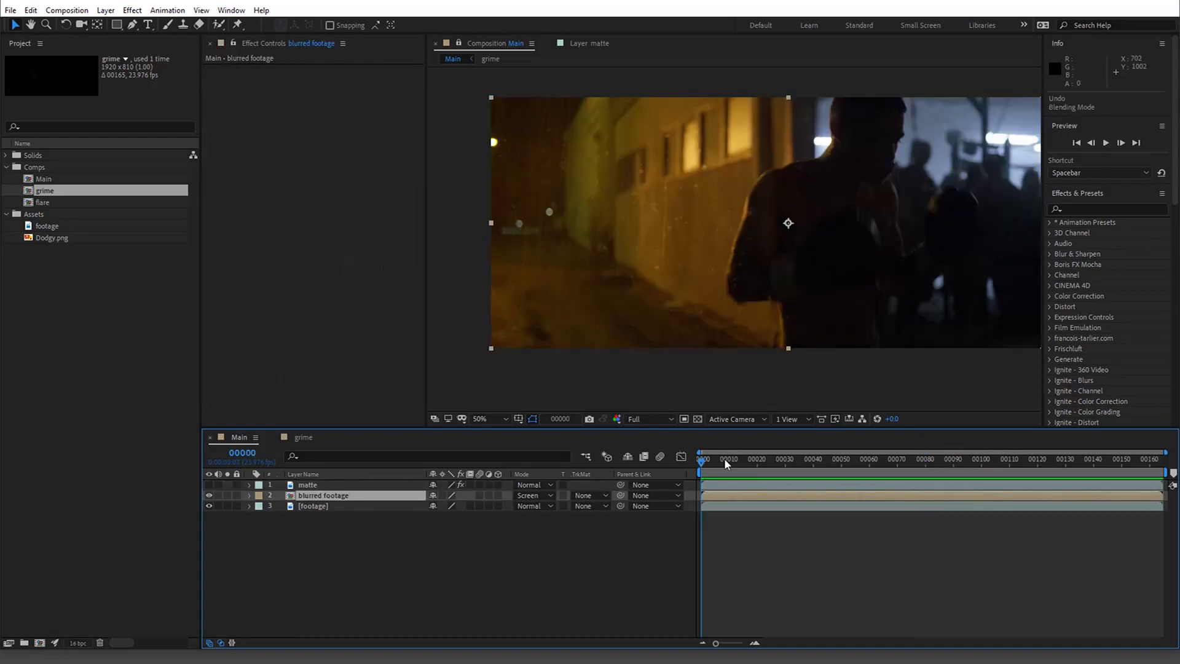
{"action": "left_click_drag", "start_coordinate": [724, 459], "coordinate": [1061, 469]}
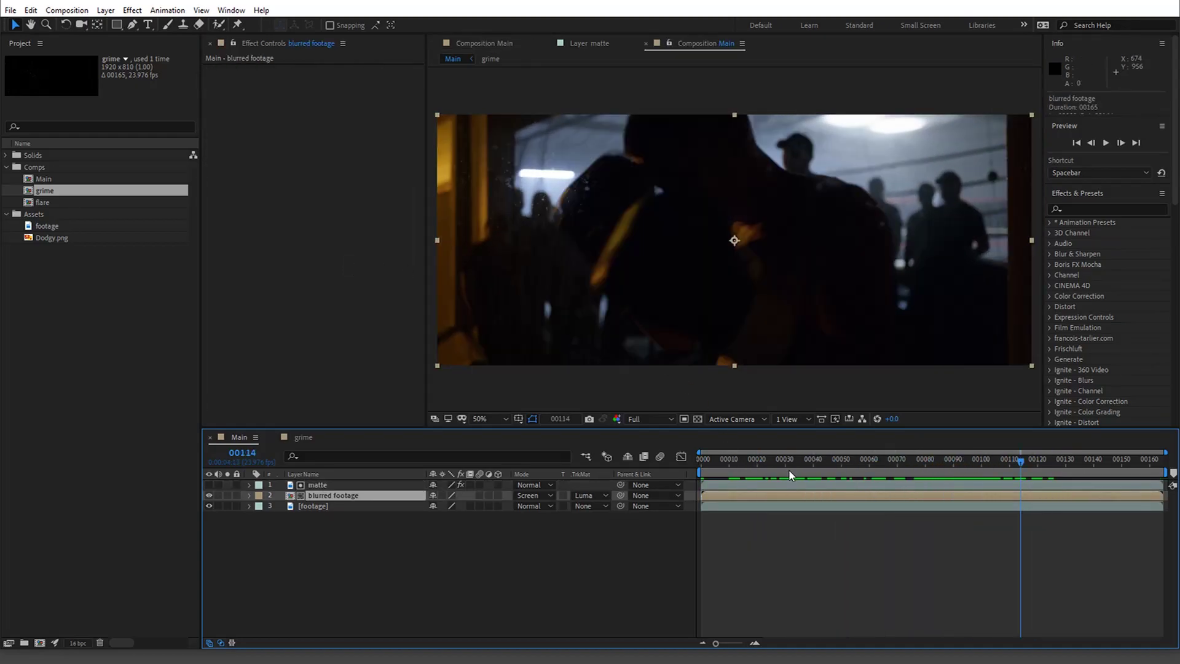
{"action": "left_click_drag", "start_coordinate": [792, 461], "coordinate": [1053, 474]}
Inside the grime comp, with the transparency grid off, pre-compose Dodgy.png and footage into 'red'
{"action": "double_click", "coordinate": [359, 495]}
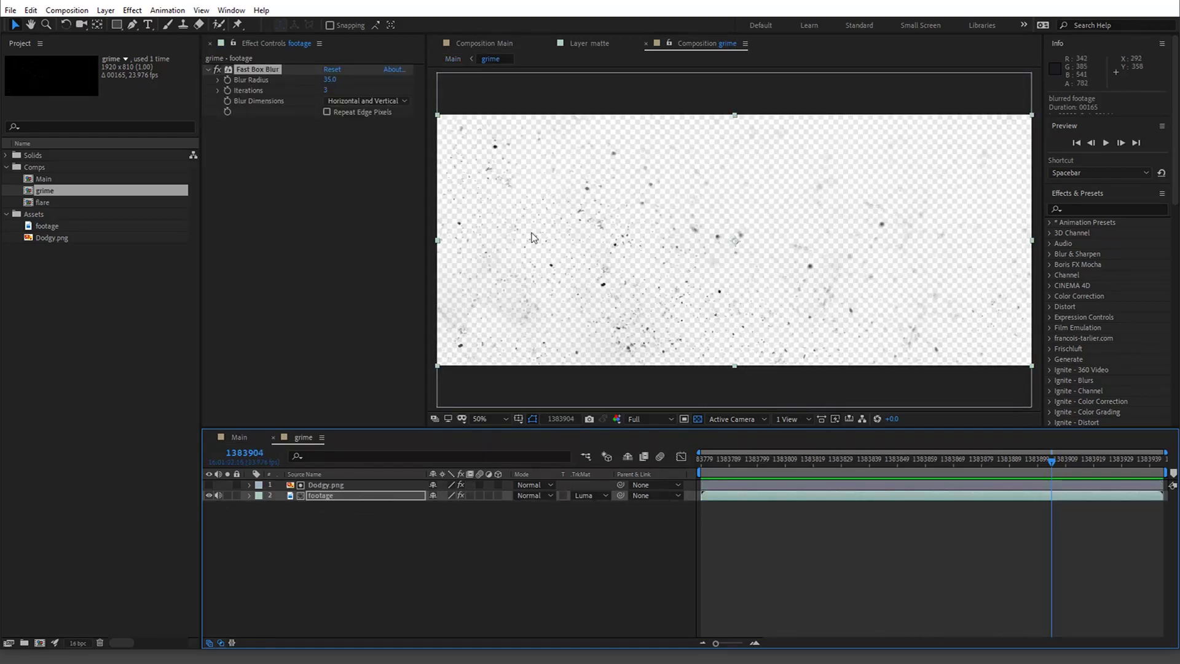
{"action": "left_click", "coordinate": [698, 419]}
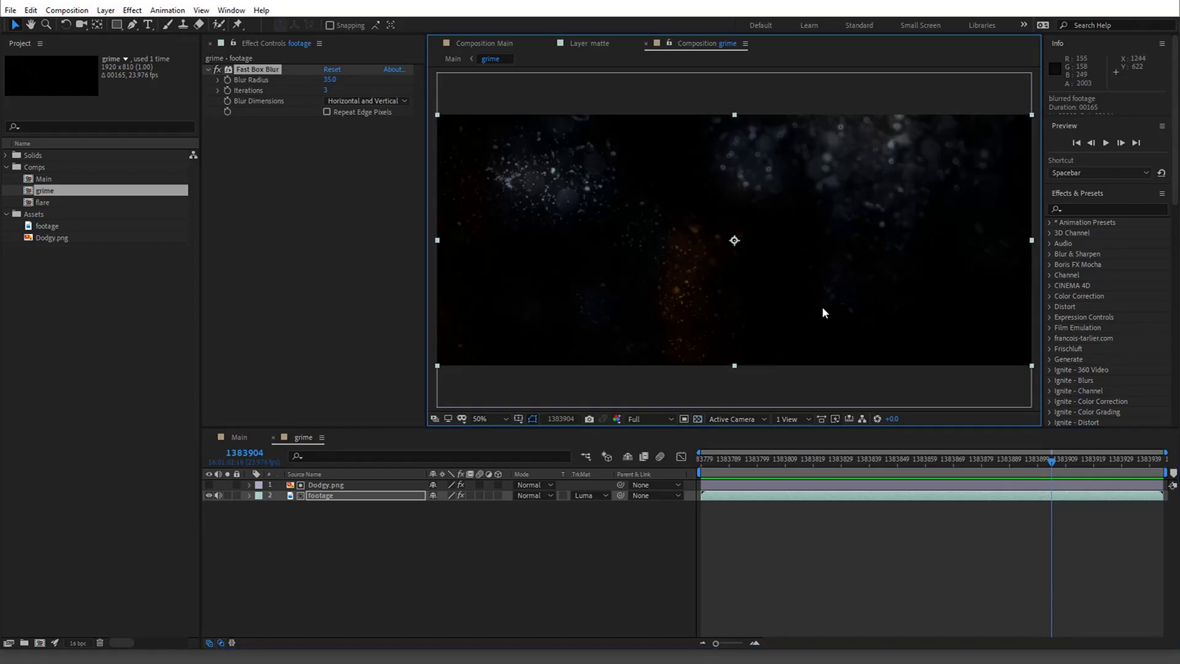
{"action": "left_click", "coordinate": [360, 485], "text": "shift"}
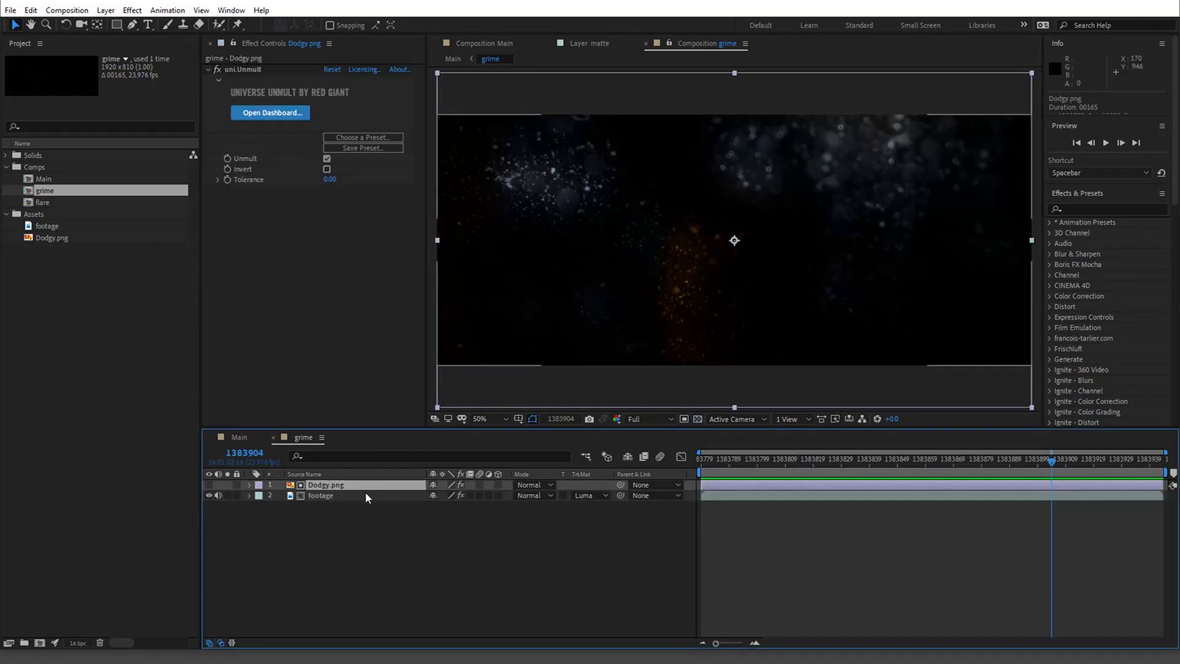
{"action": "left_click", "coordinate": [105, 10]}
{"action": "left_click", "coordinate": [200, 452]}
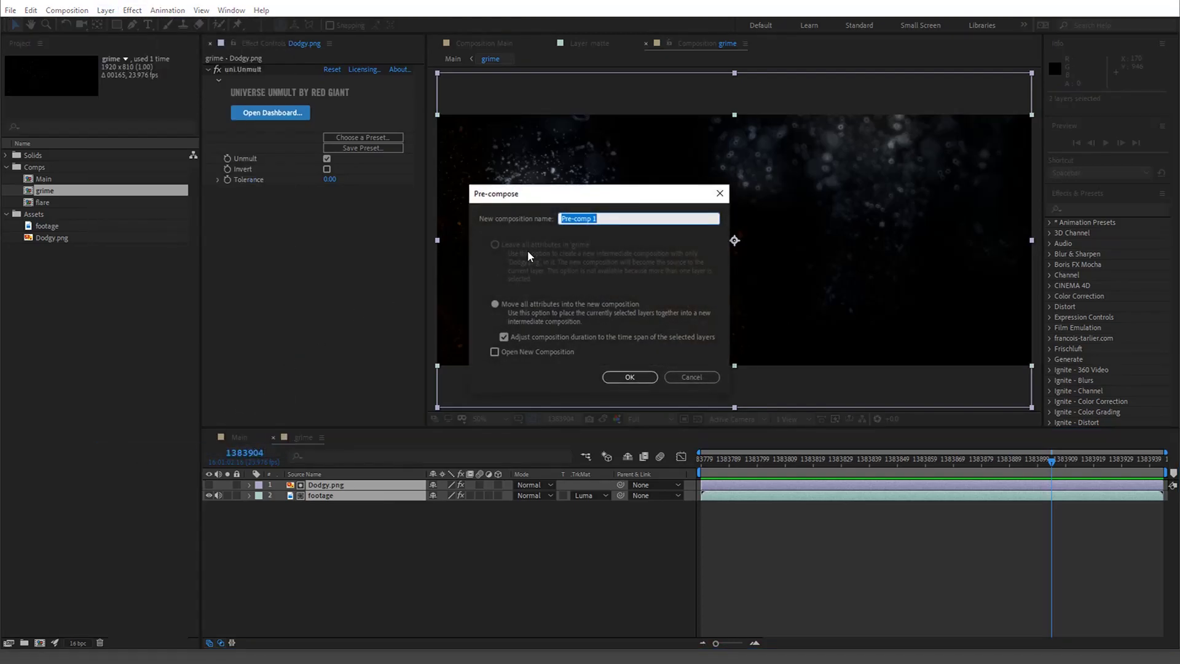
{"action": "type", "text": "red"}
{"action": "key", "text": "Return"}
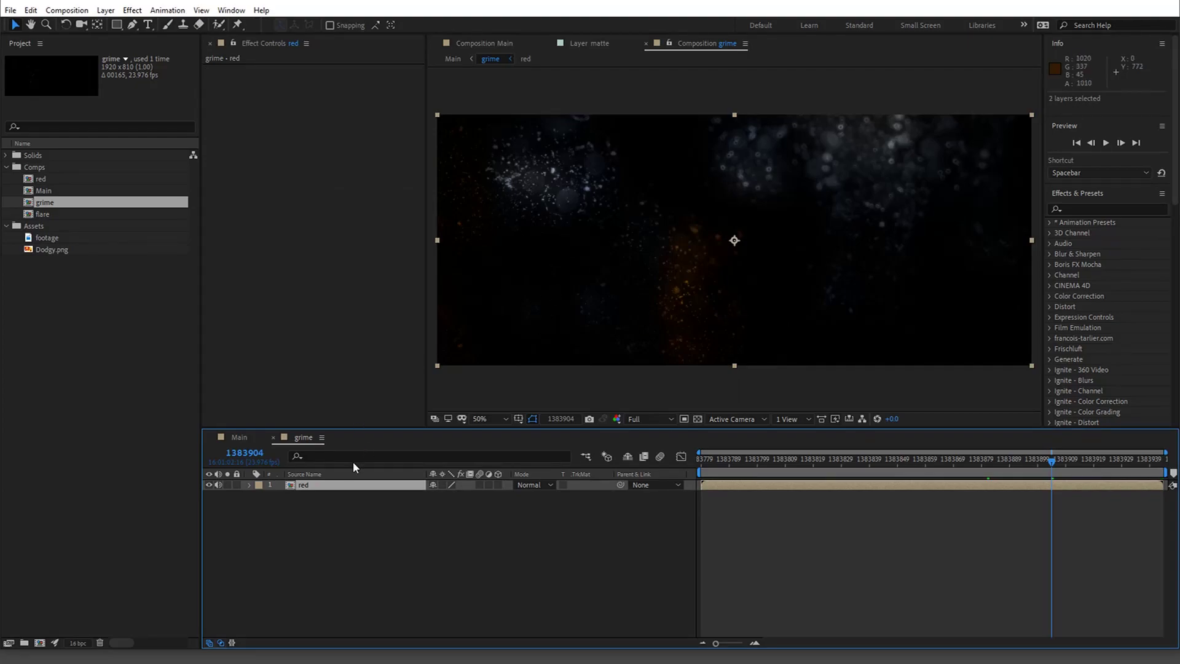
Duplicate the red layer twice and set the top two copies to Screen blending
{"action": "key", "text": "ctrl+d"}
{"action": "key", "text": "ctrl+d"}
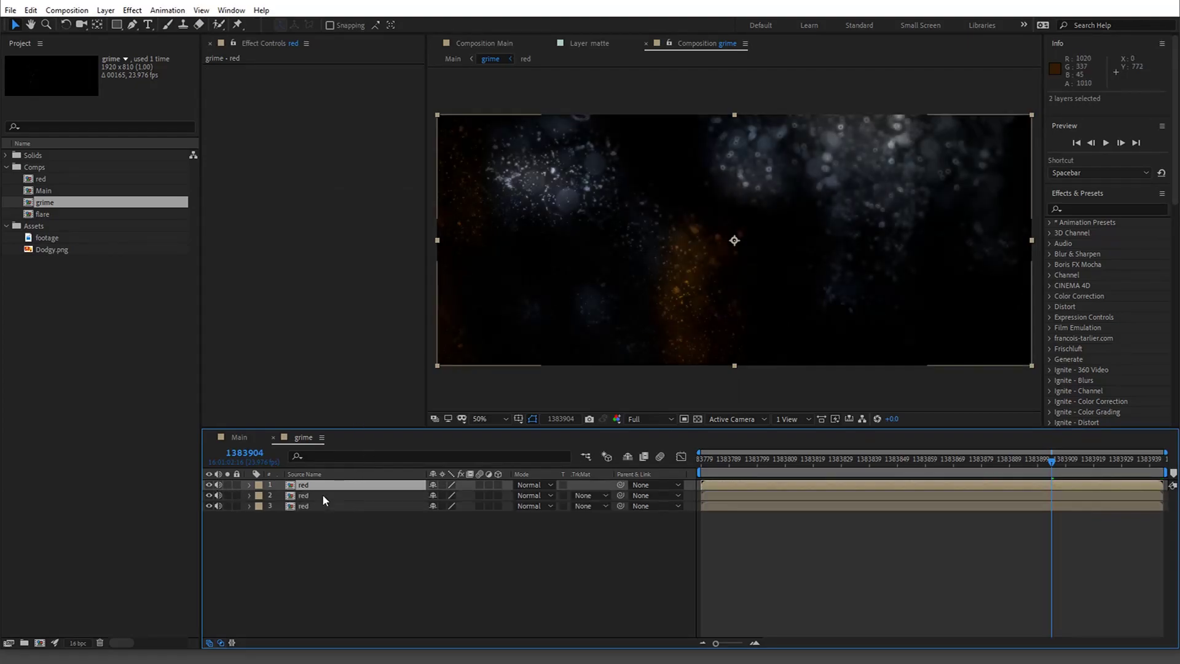
{"action": "left_click", "coordinate": [227, 484]}
{"action": "left_click", "coordinate": [226, 484]}
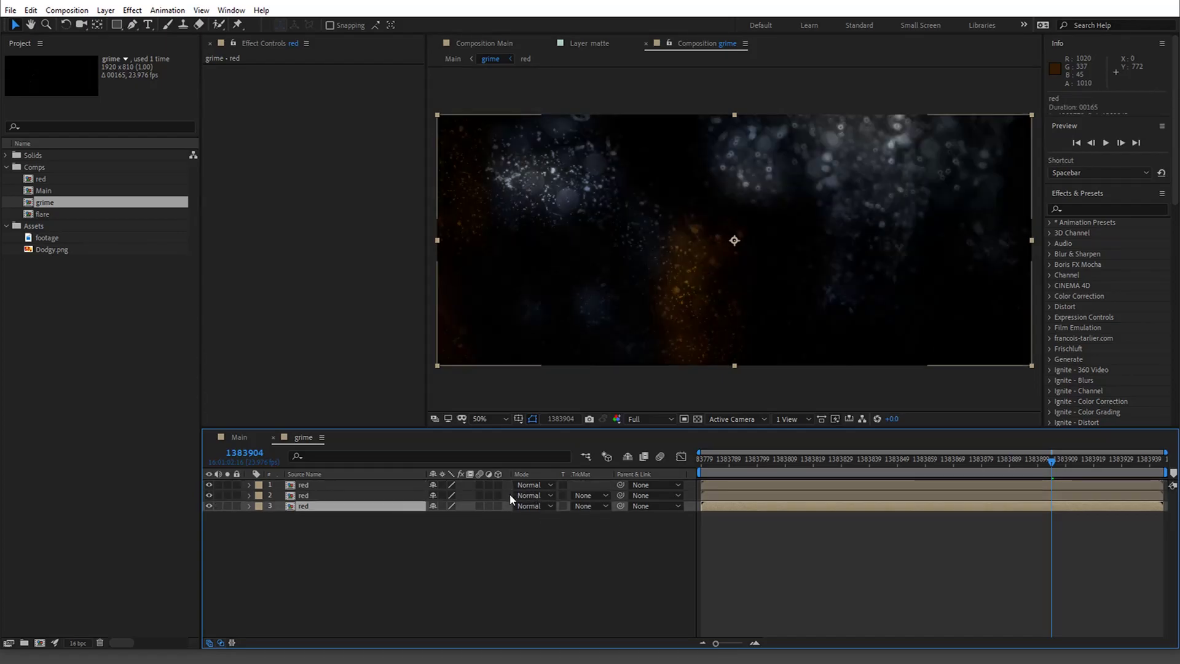
{"action": "left_click", "coordinate": [389, 486], "text": "ctrl"}
{"action": "left_click", "coordinate": [389, 496], "text": "shift"}
{"action": "left_click", "coordinate": [547, 486]}
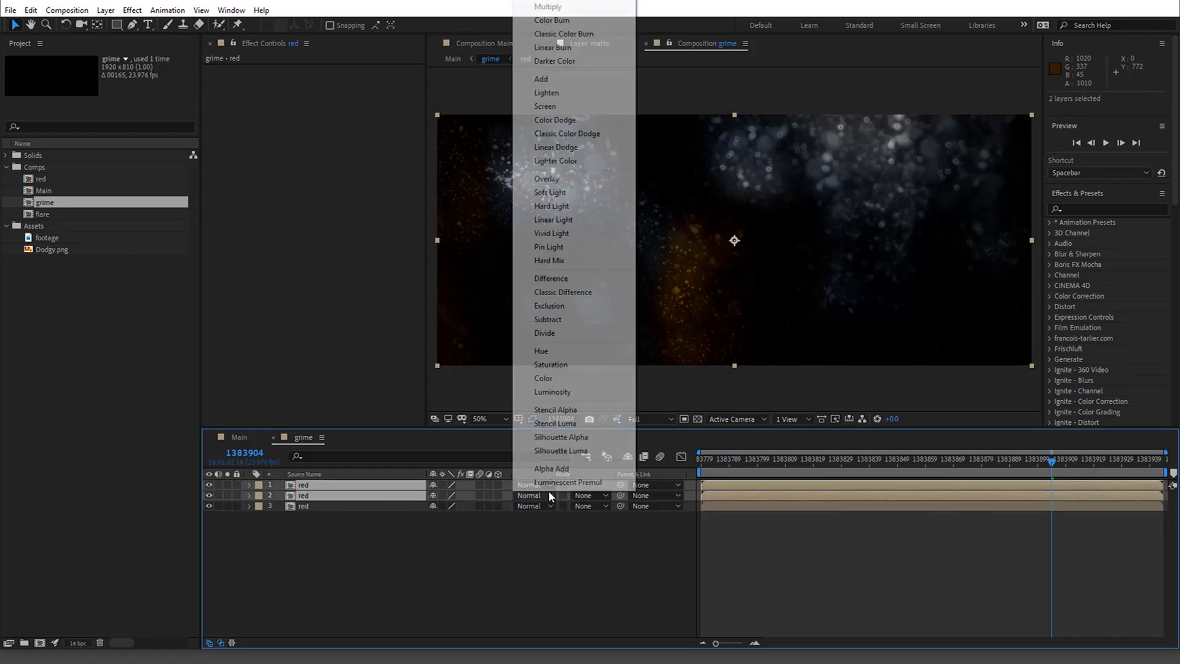
{"action": "left_click", "coordinate": [559, 105]}
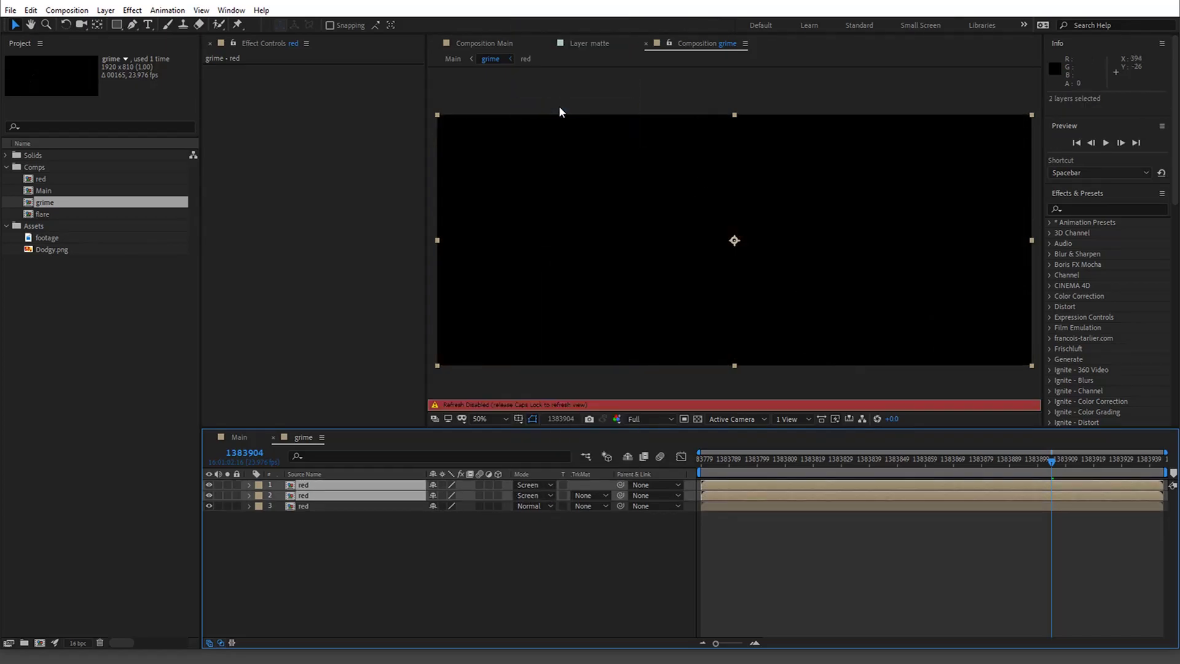
Try Add blending on the top copy, then return it to Screen
{"action": "key", "text": "Caps_Lock"}
{"action": "left_click", "coordinate": [543, 538]}
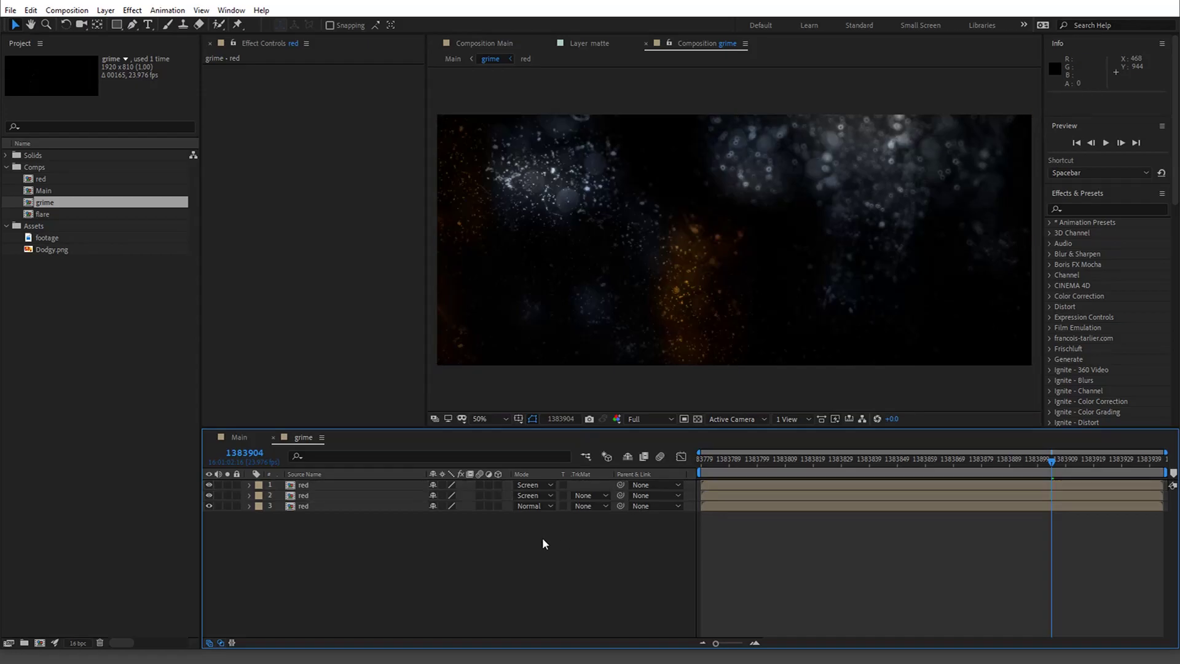
{"action": "left_click", "coordinate": [537, 485]}
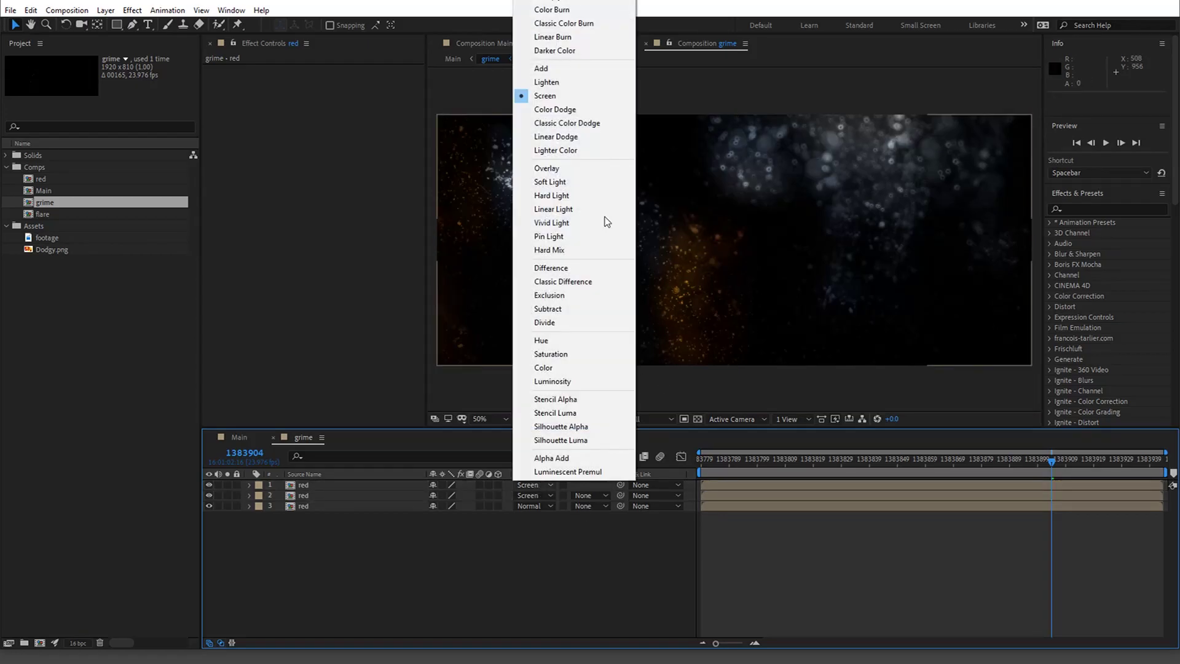
{"action": "left_click", "coordinate": [584, 70]}
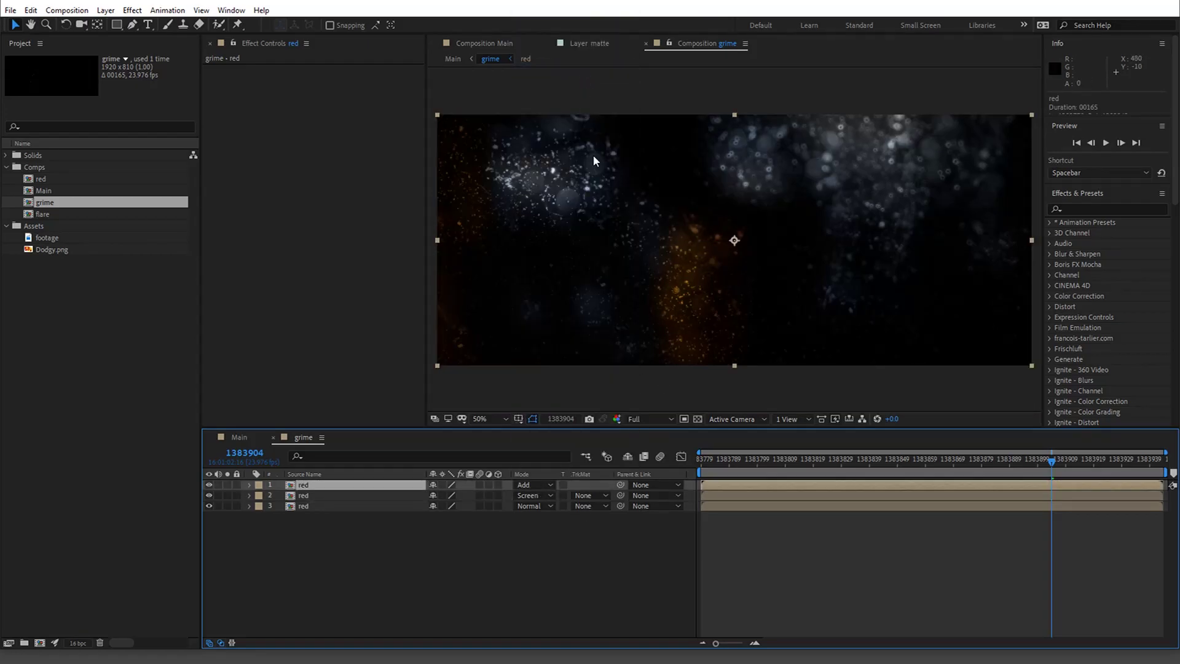
{"action": "left_click", "coordinate": [541, 484]}
{"action": "left_click", "coordinate": [578, 94]}
{"action": "left_click", "coordinate": [392, 496]}
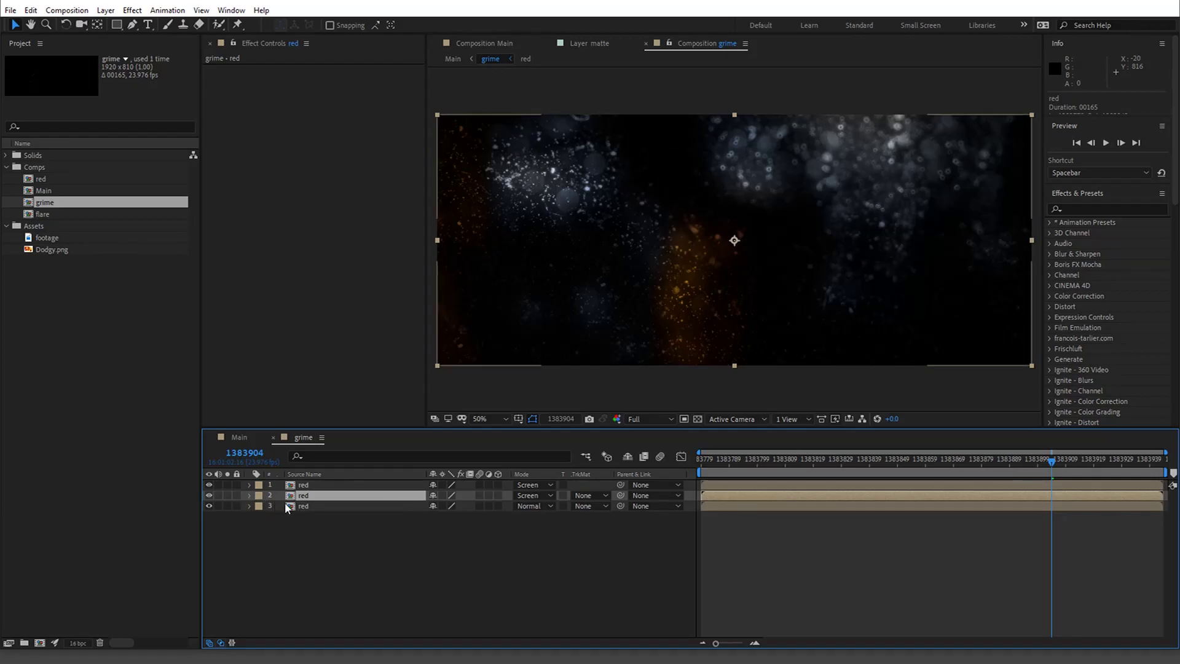
Rename the second and third red copies to 'green' and 'blue'
{"action": "key", "text": "Return"}
{"action": "type", "text": "green"}
{"action": "left_click", "coordinate": [329, 506]}
{"action": "key", "text": "Return"}
{"action": "type", "text": "b"}
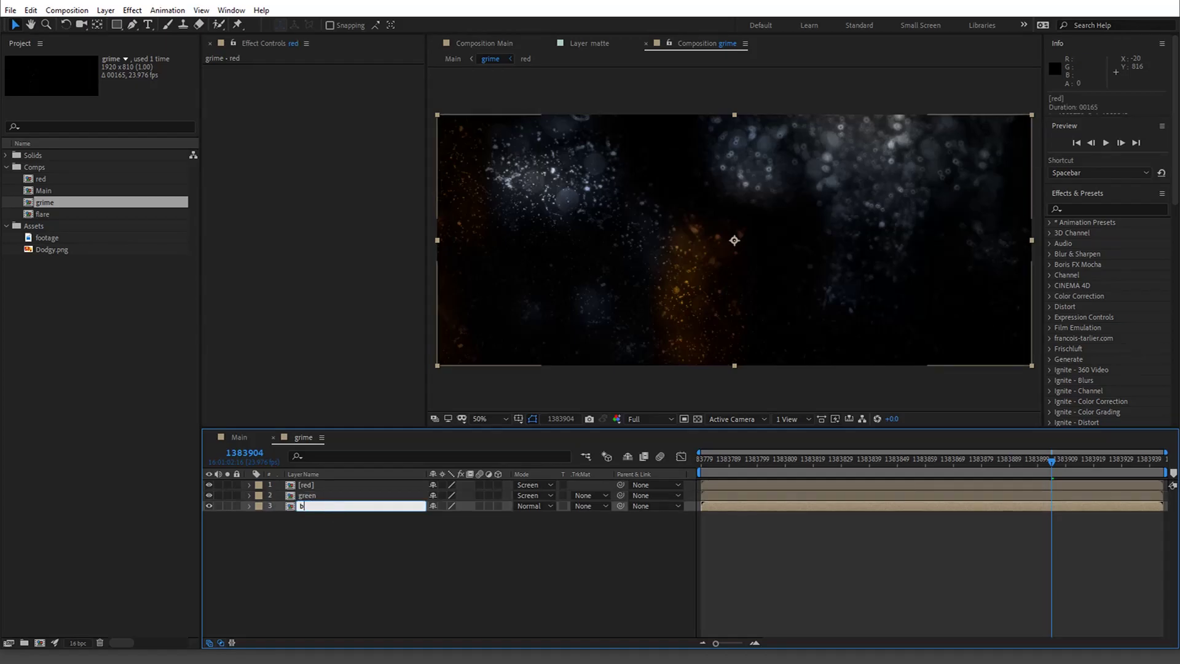
{"action": "type", "text": "lue"}
{"action": "key", "text": "Return"}
Apply Channel Swapper to the red layer with Green and Blue taken from Full Off
{"action": "left_click", "coordinate": [323, 483]}
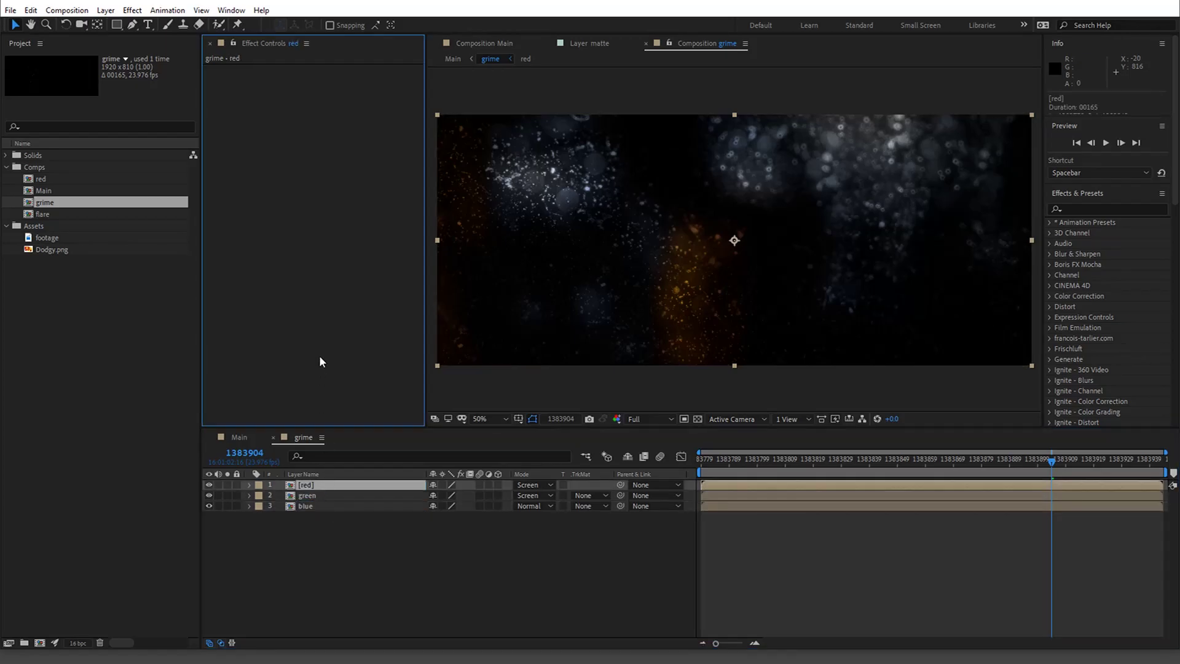
{"action": "key", "text": "ctrl+space"}
{"action": "type", "text": "chann"}
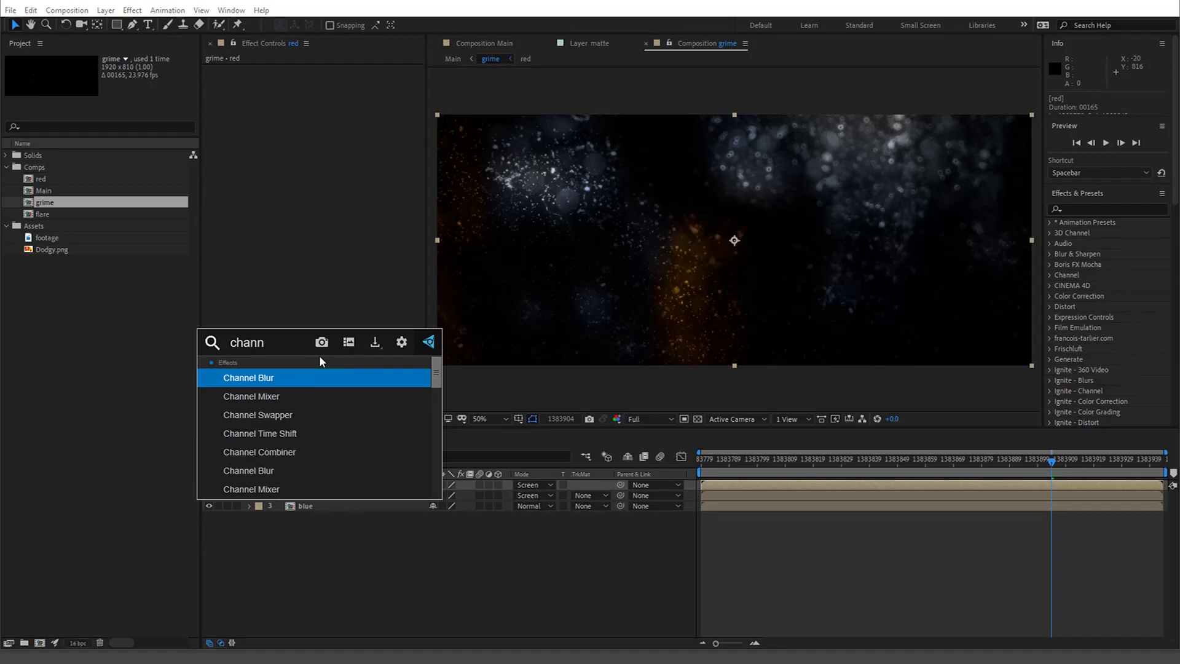
{"action": "key", "text": "Down"}
{"action": "key", "text": "Down"}
{"action": "key", "text": "Return"}
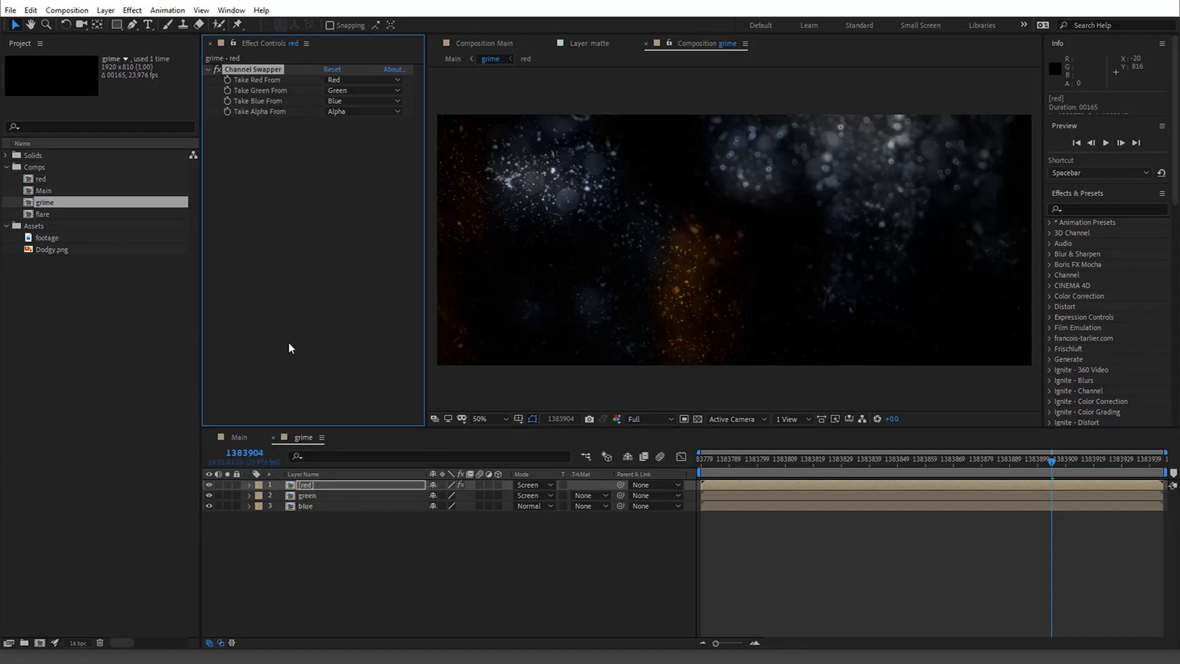
{"action": "left_click", "coordinate": [348, 91]}
{"action": "left_click", "coordinate": [364, 251]}
{"action": "left_click", "coordinate": [363, 101]}
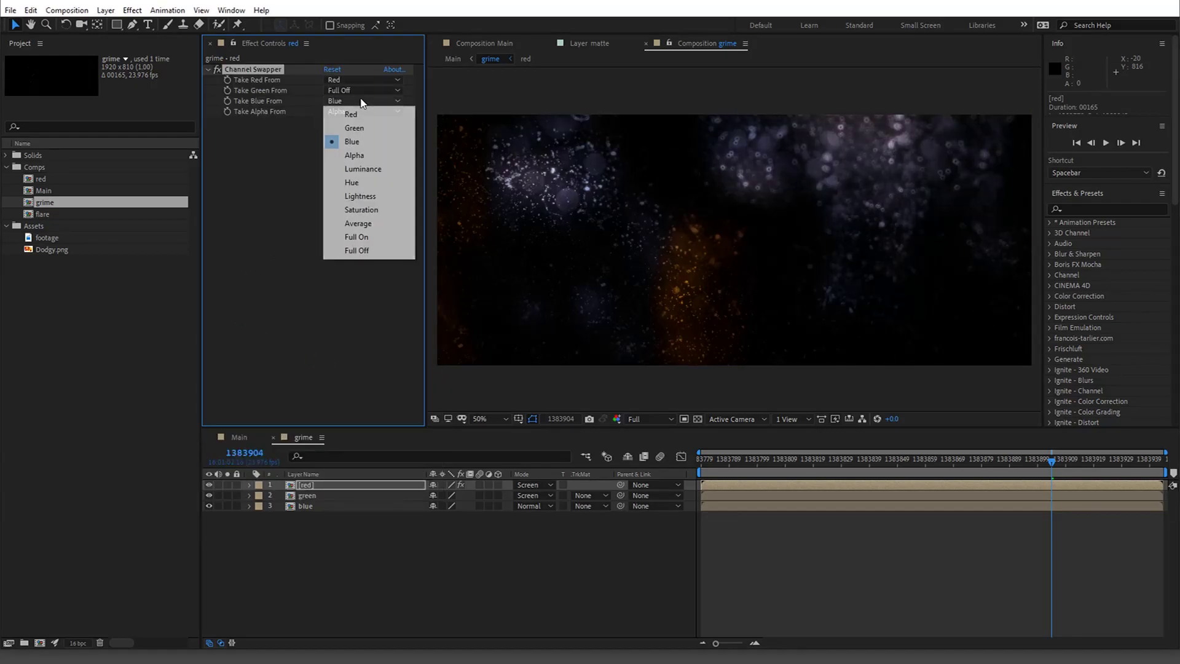
{"action": "left_click", "coordinate": [371, 251]}
Keep the red layer's alpha source as Alpha, then hide the red and blue copies
{"action": "left_click", "coordinate": [374, 112]}
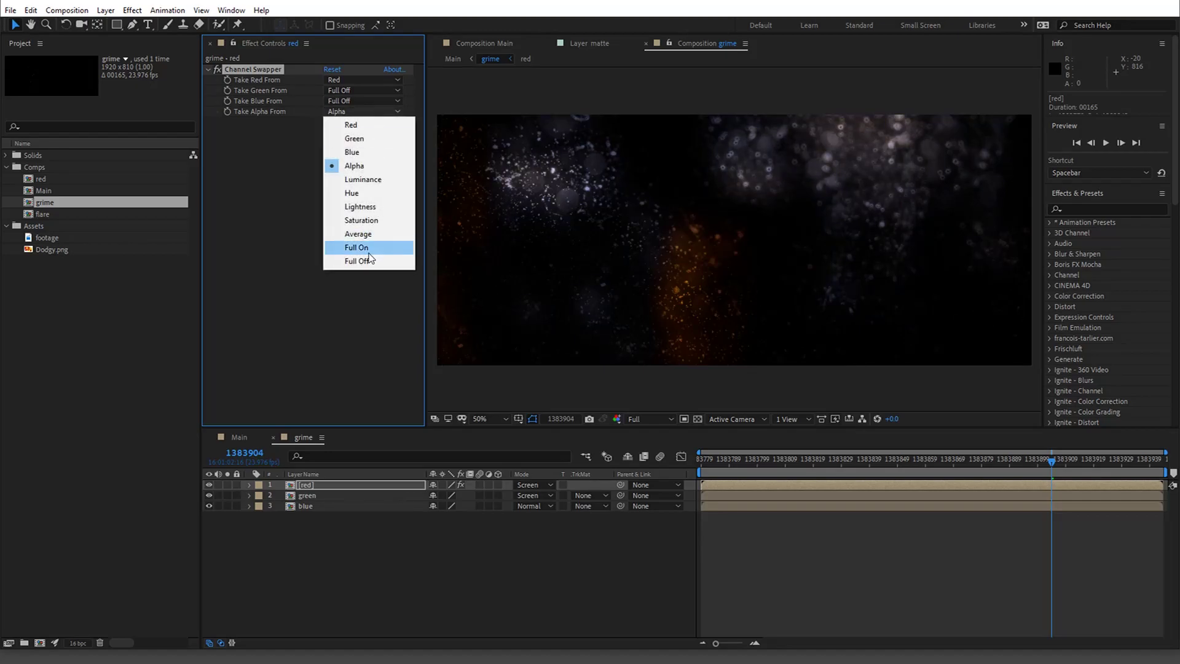
{"action": "left_click", "coordinate": [369, 261]}
{"action": "left_click", "coordinate": [373, 111]}
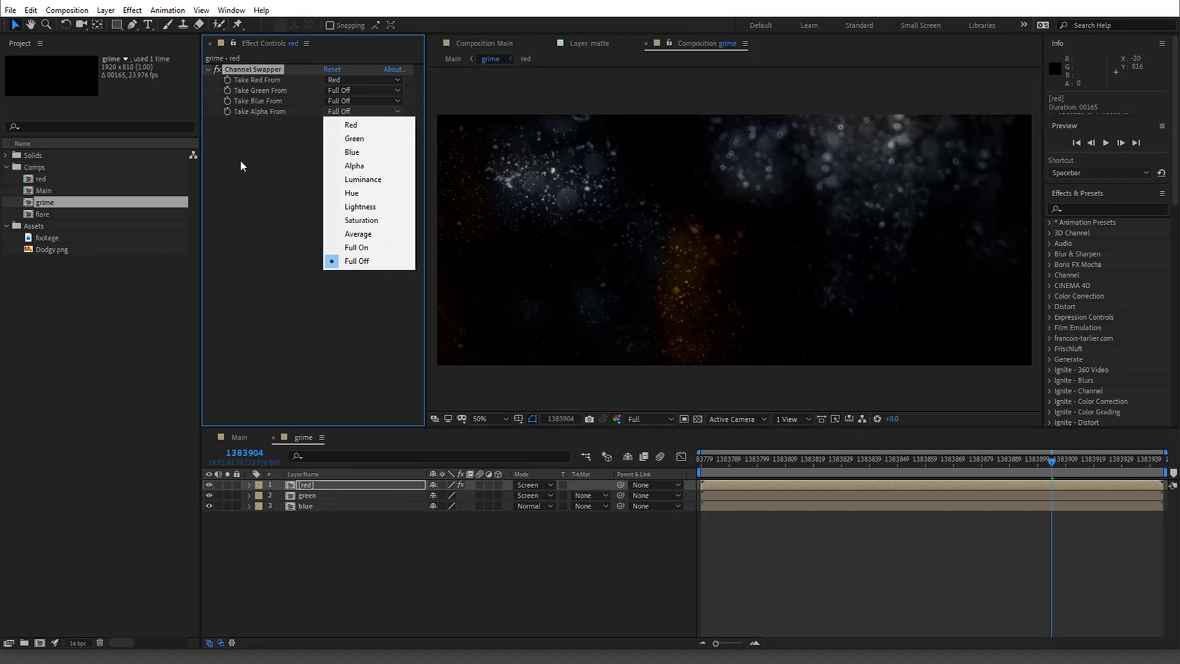
{"action": "key", "text": "a"}
{"action": "key", "text": "Return"}
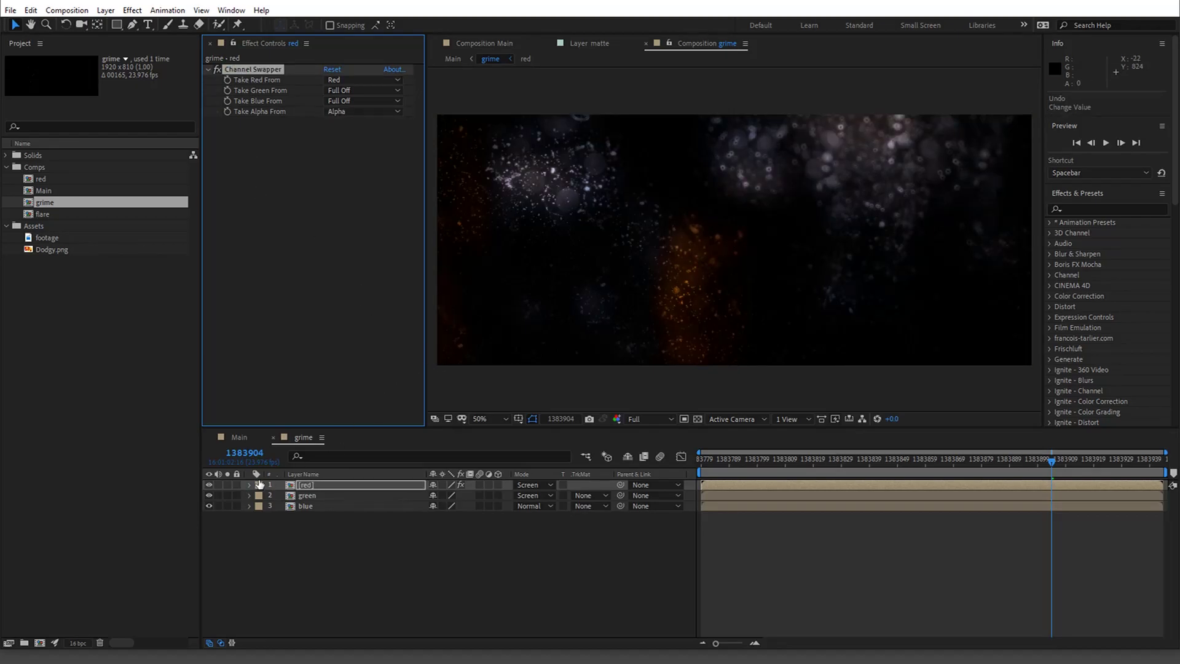
{"action": "left_click", "coordinate": [209, 485]}
{"action": "left_click", "coordinate": [209, 506]}
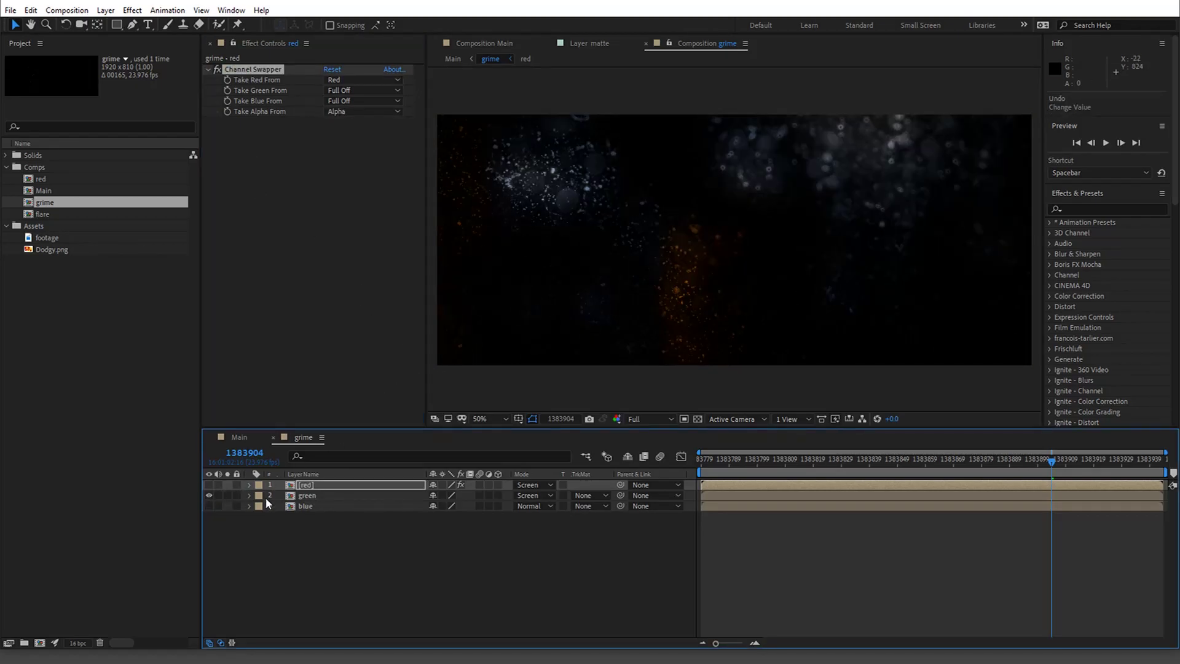
Apply Channel Swapper to the green copy with Red and Blue set to Full Off
{"action": "left_click", "coordinate": [324, 496]}
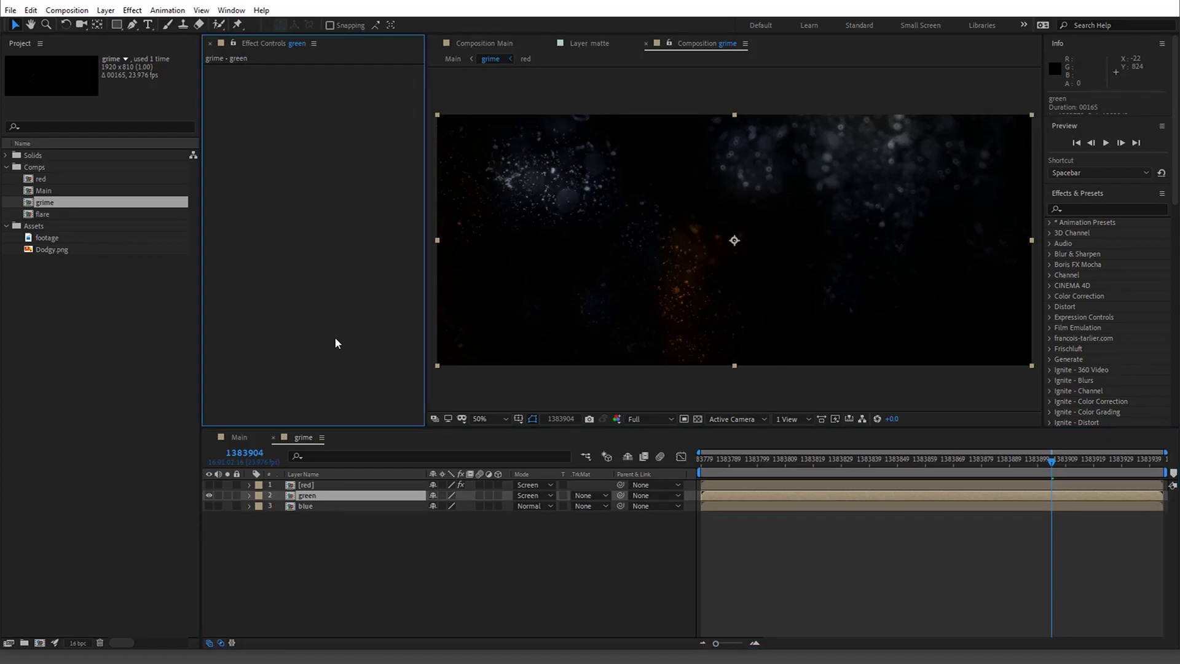
{"action": "key", "text": "ctrl+space"}
{"action": "type", "text": "channel s"}
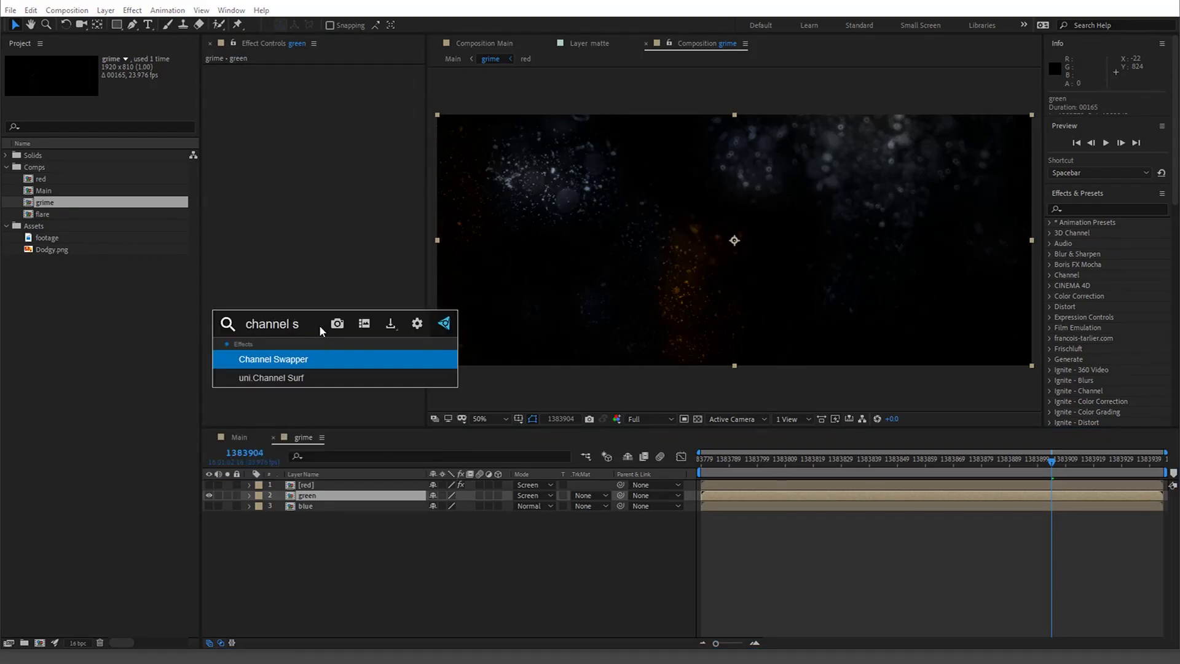
{"action": "key", "text": "Return"}
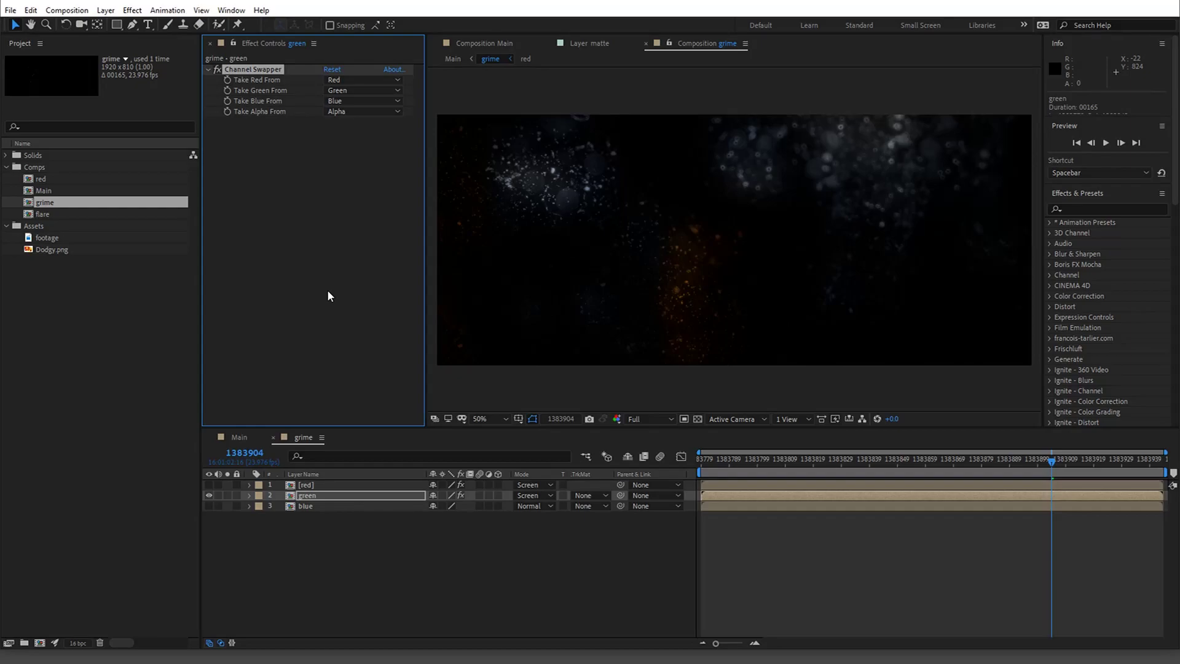
{"action": "left_click", "coordinate": [367, 81]}
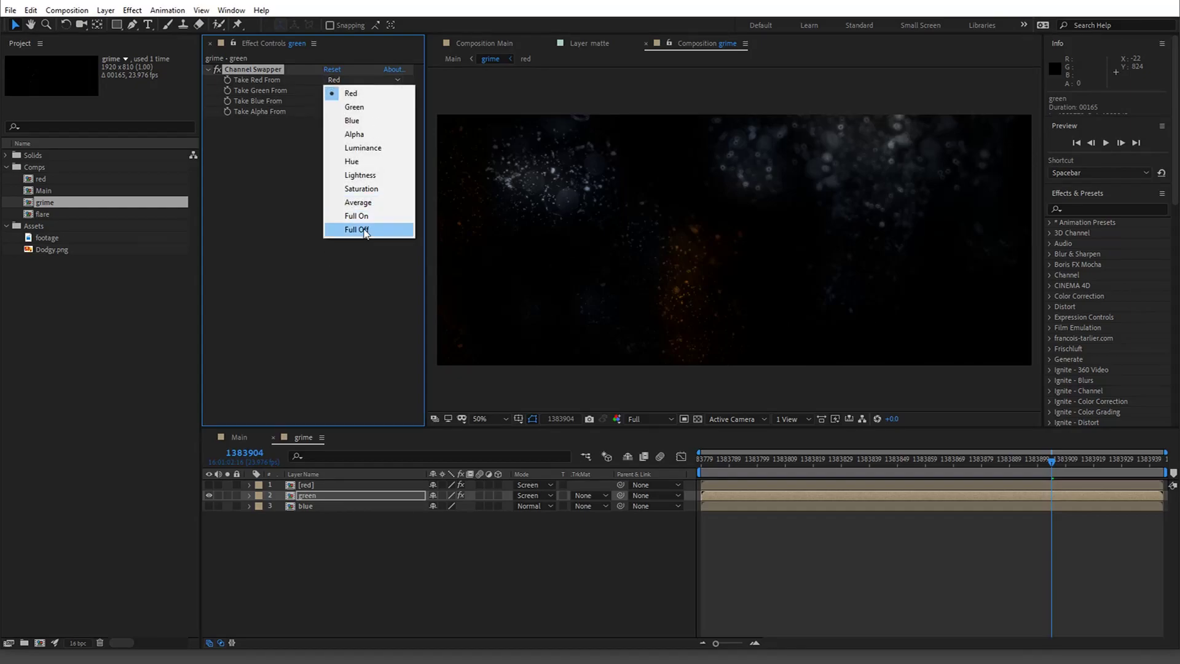
{"action": "left_click", "coordinate": [363, 230]}
{"action": "left_click", "coordinate": [353, 101]}
{"action": "left_click", "coordinate": [361, 251]}
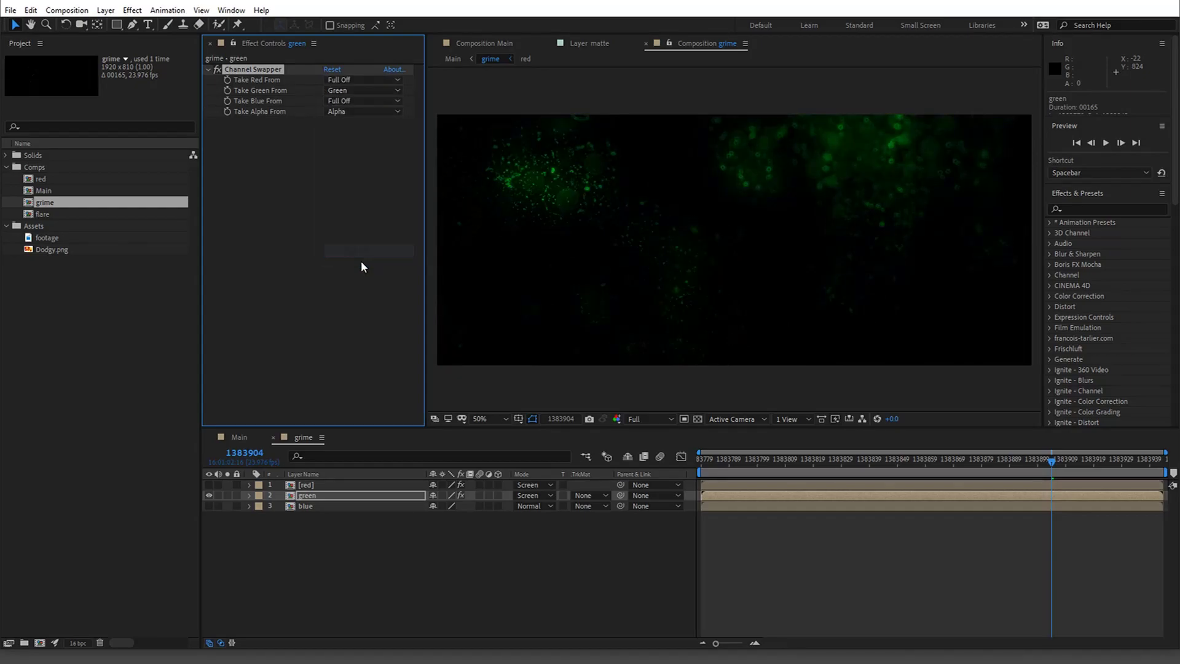
Apply Channel Swapper to the blue copy with Red and Green set to Full Off
{"action": "left_click", "coordinate": [308, 508]}
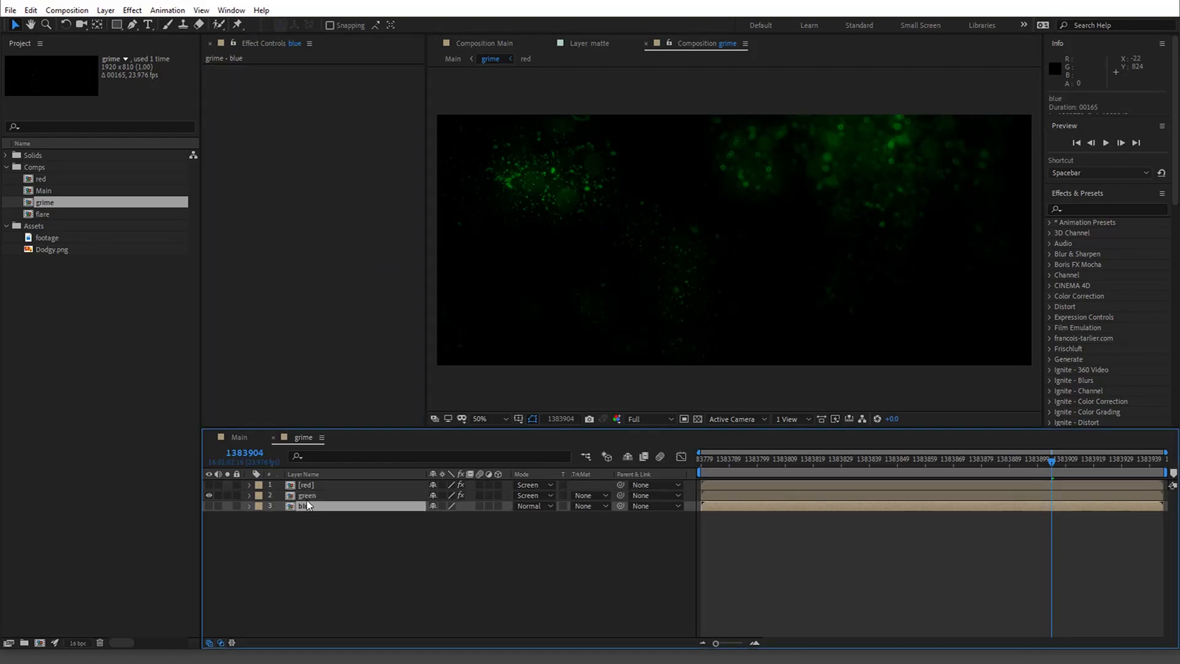
{"action": "key", "text": "ctrl+space"}
{"action": "type", "text": "chann"}
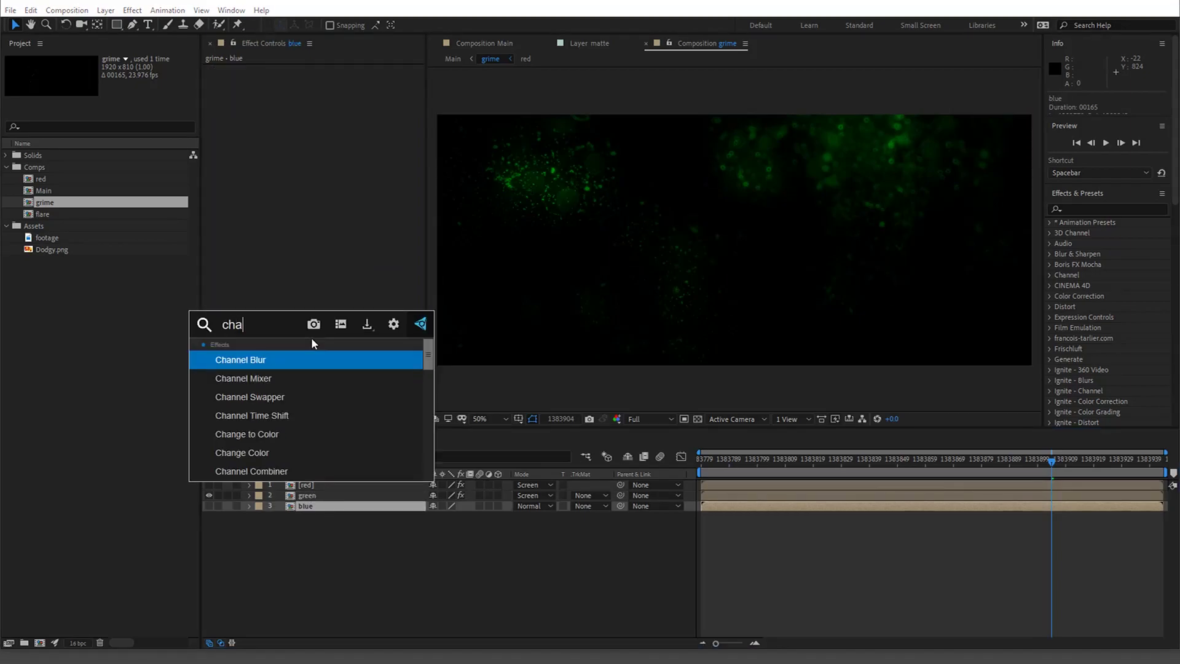
{"action": "key", "text": "Down"}
{"action": "key", "text": "Down"}
{"action": "key", "text": "Return"}
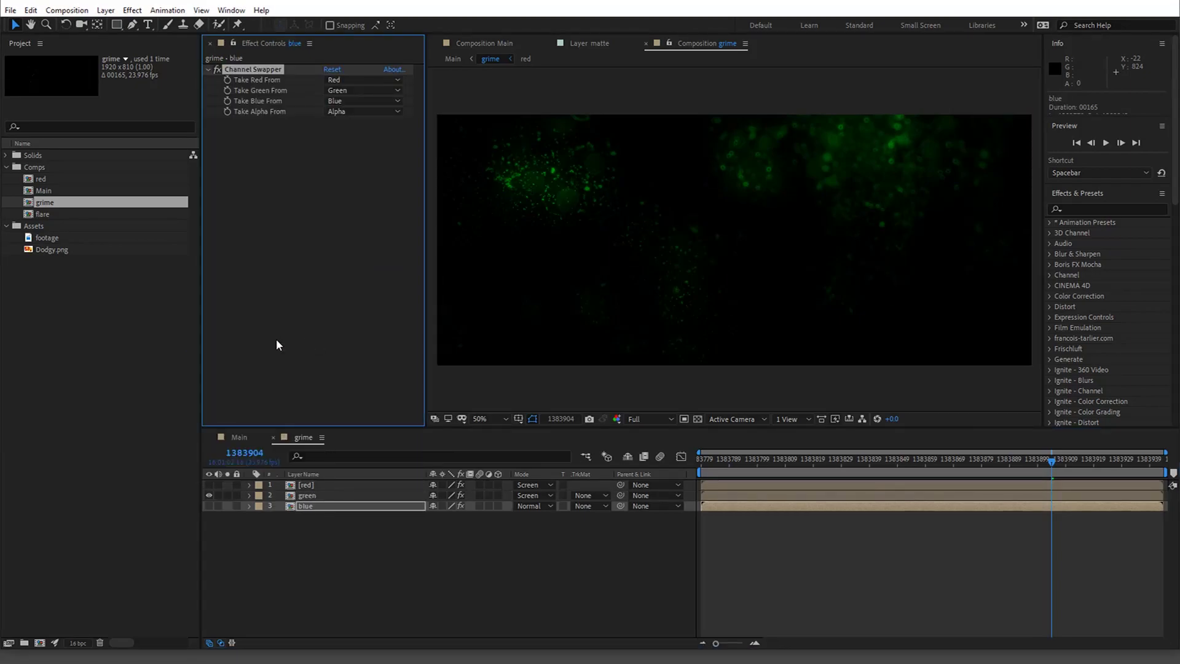
{"action": "left_click", "coordinate": [360, 80]}
{"action": "left_click", "coordinate": [347, 228]}
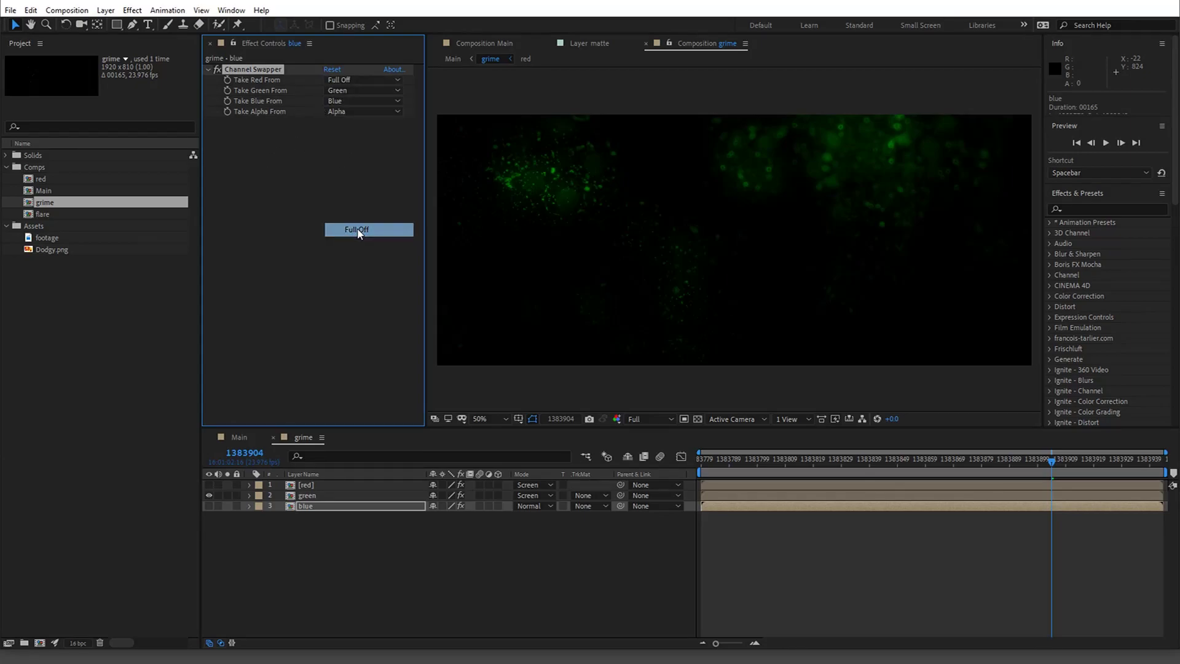
{"action": "left_click", "coordinate": [355, 90]}
{"action": "left_click", "coordinate": [370, 240]}
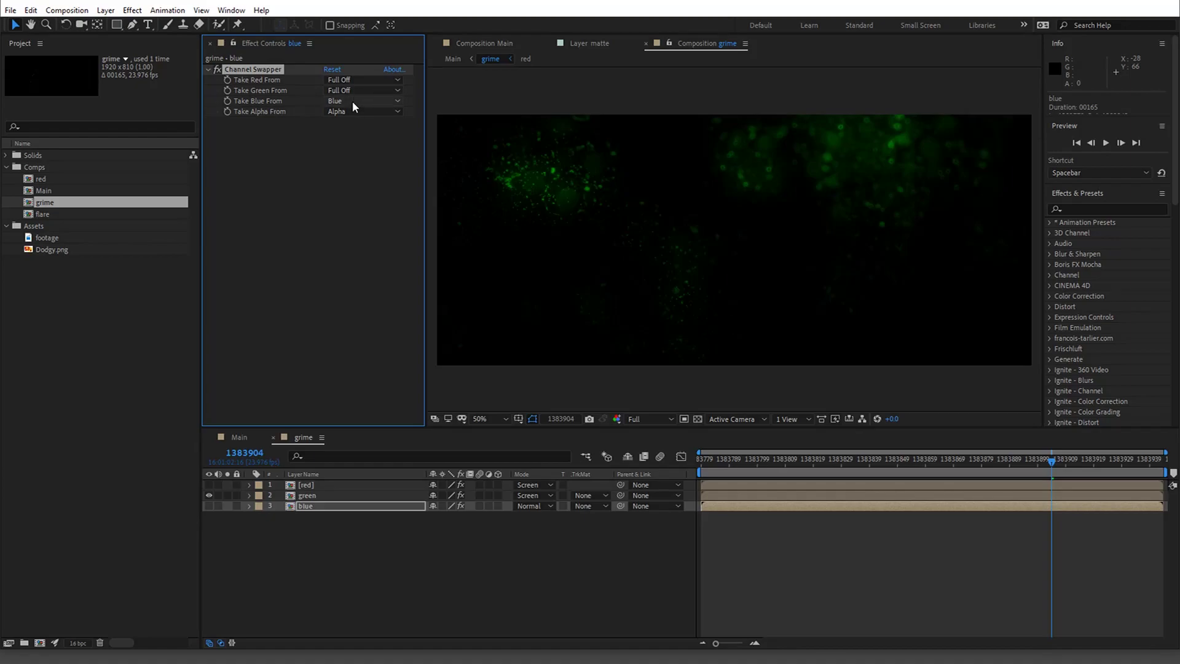
Check the blue copy alone, then make all three copies visible again
{"action": "left_click", "coordinate": [208, 496]}
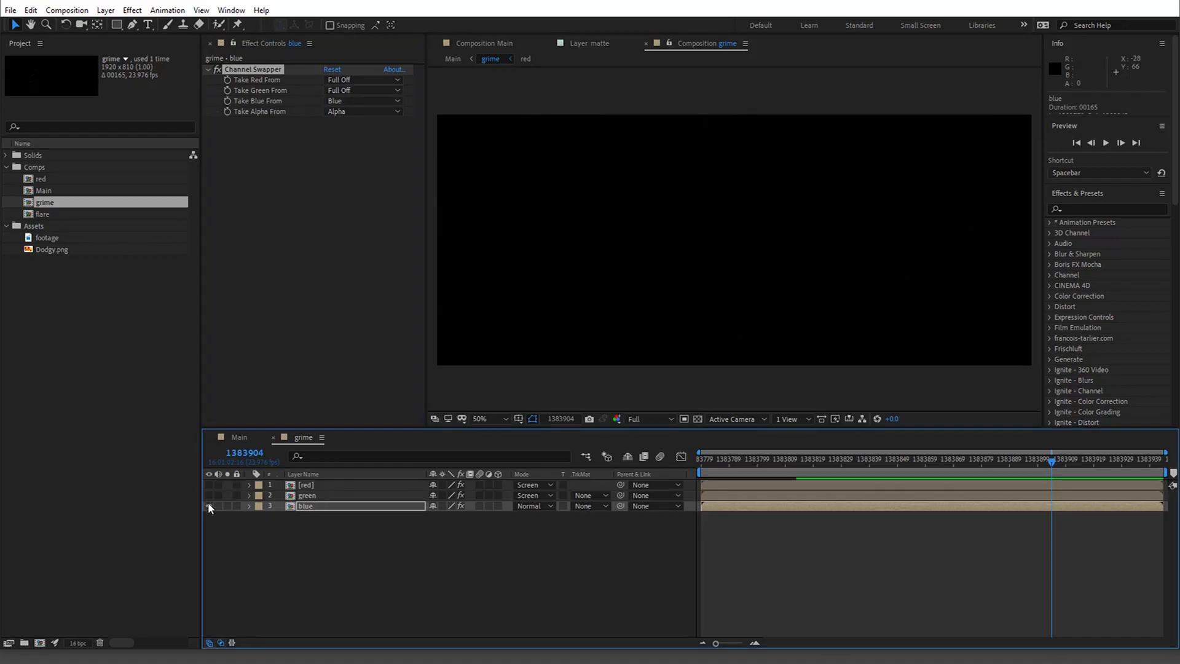
{"action": "left_click", "coordinate": [209, 506]}
{"action": "left_click", "coordinate": [208, 496]}
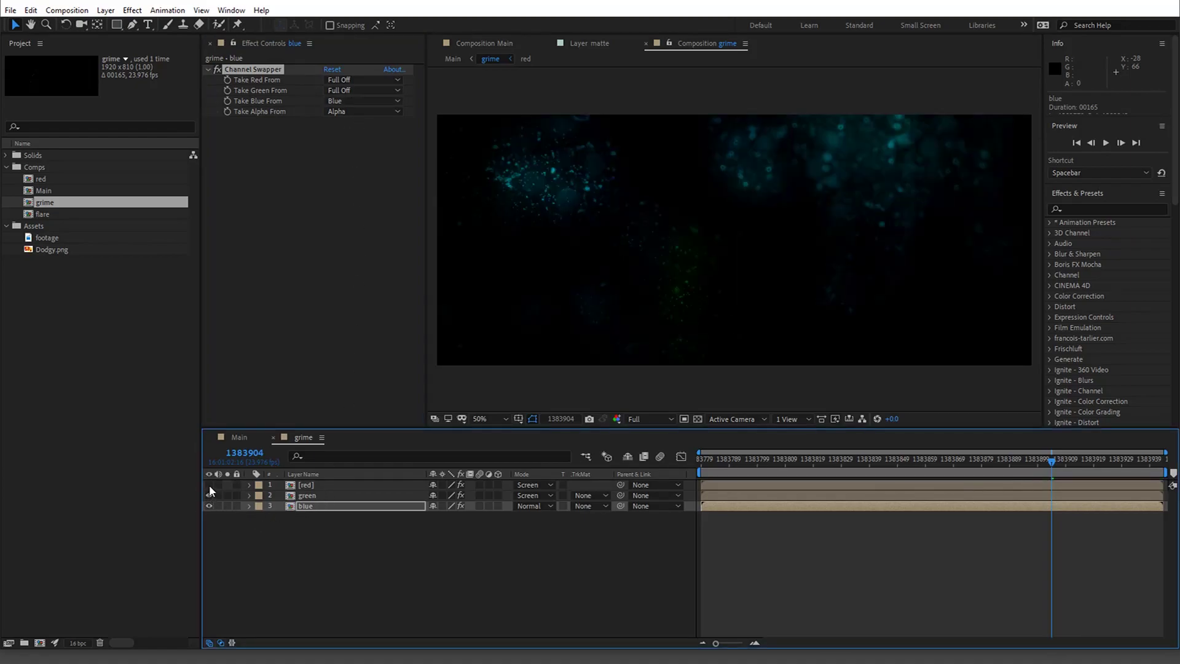
{"action": "left_click", "coordinate": [208, 485]}
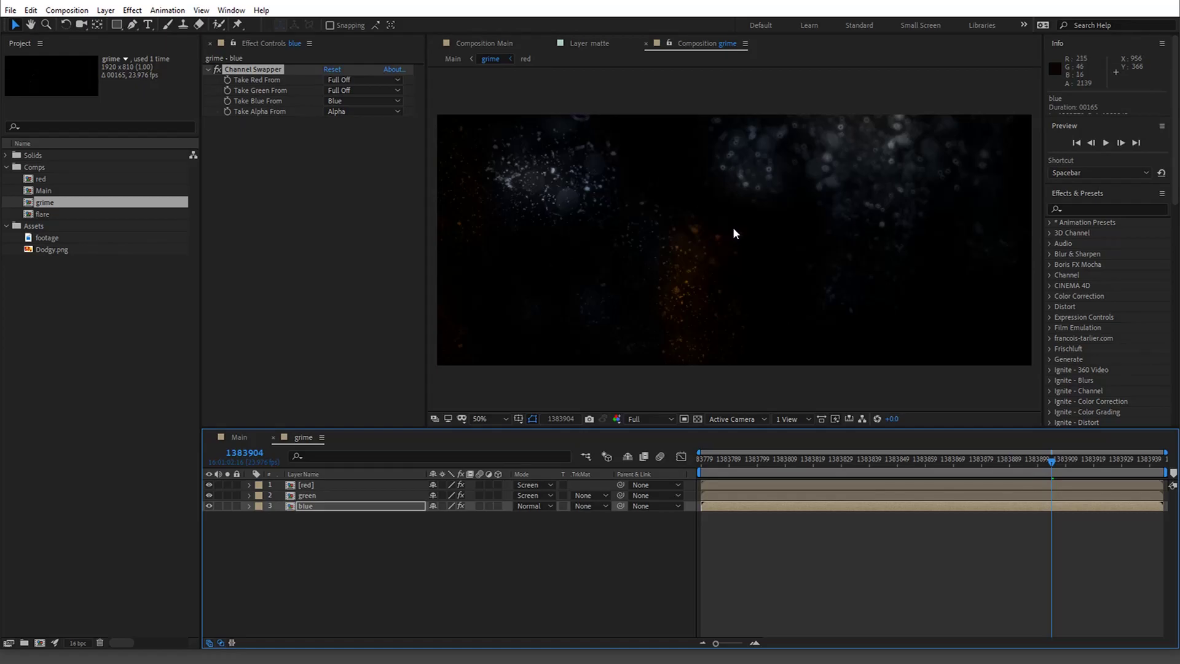
Nudge the green and red copies a few pixels apart for an RGB split
{"action": "left_click", "coordinate": [350, 496]}
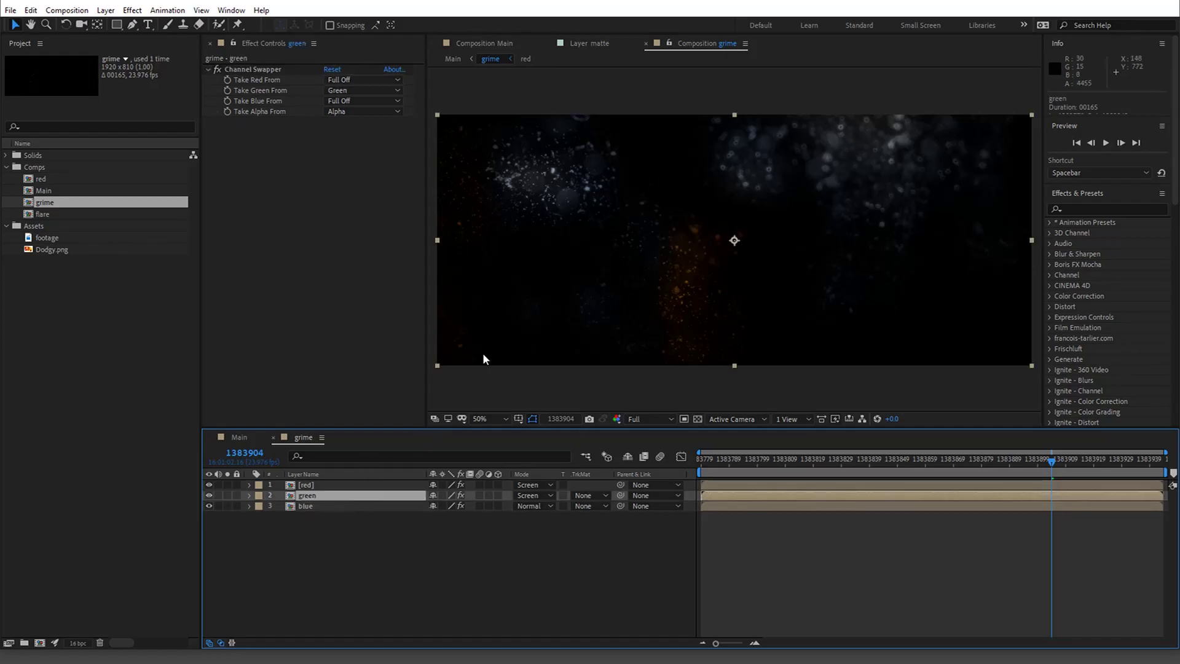
{"action": "key", "text": "Left"}
{"action": "key", "text": "Left"}
{"action": "key", "text": "Left"}
{"action": "key", "text": "Left"}
{"action": "key", "text": "Left"}
{"action": "key", "text": "Left"}
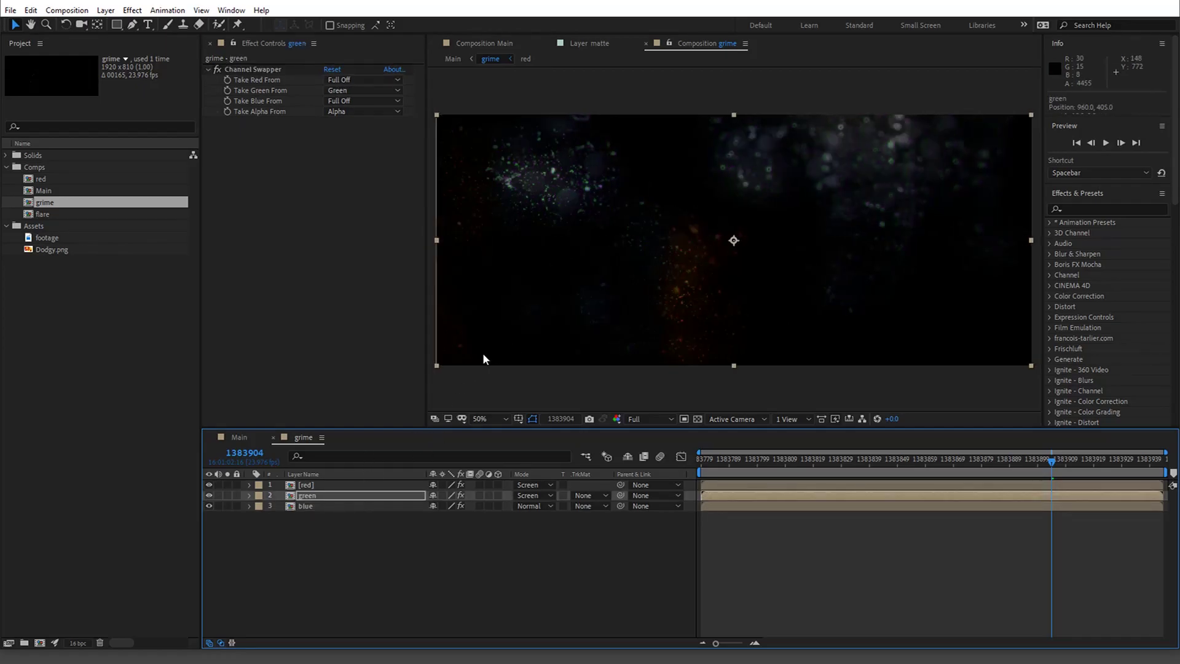
{"action": "key", "text": "Right"}
{"action": "key", "text": "Right"}
{"action": "left_click", "coordinate": [335, 485]}
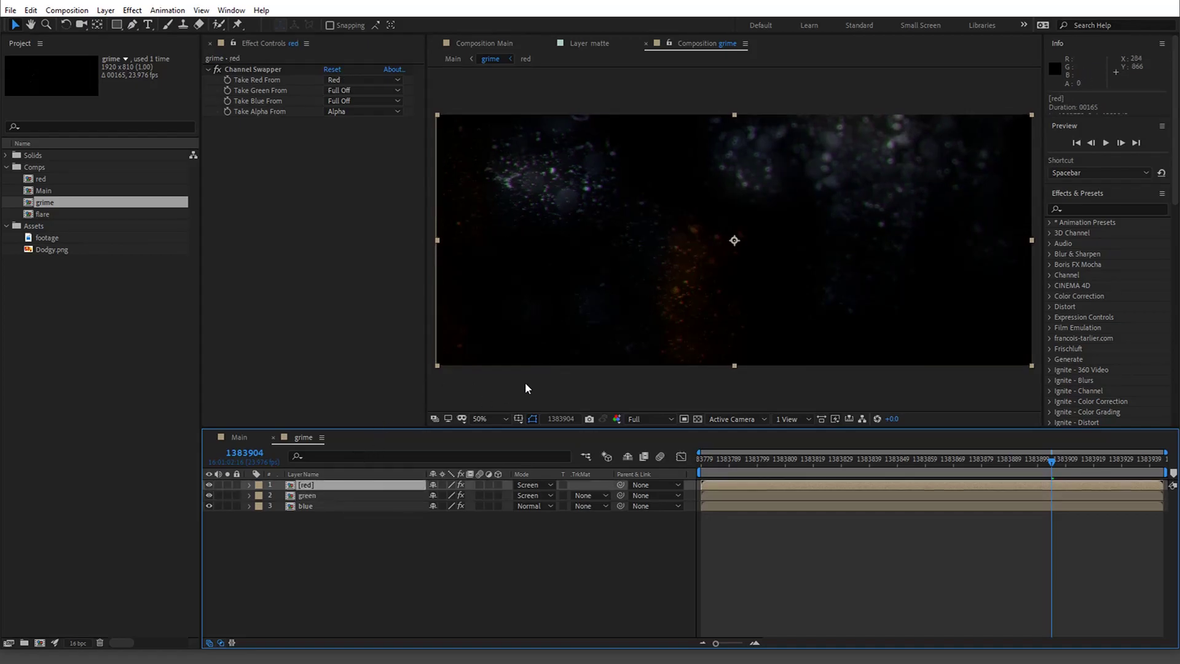
{"action": "key", "text": "Right"}
{"action": "key", "text": "Right"}
{"action": "key", "text": "Right"}
{"action": "key", "text": "Right"}
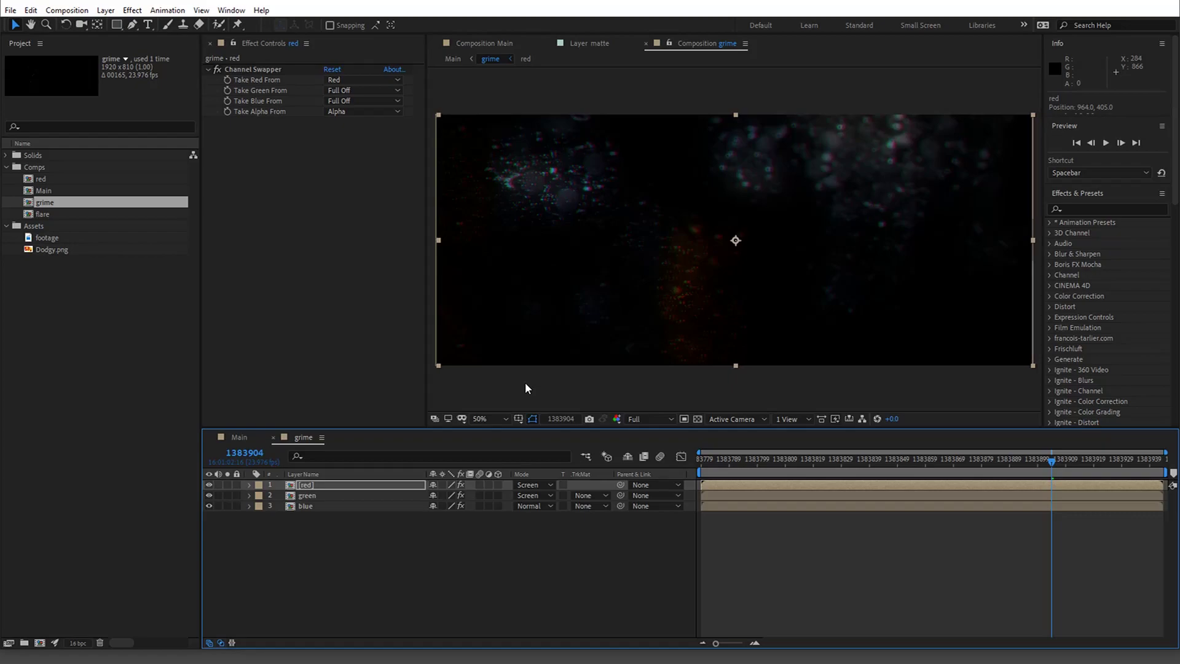
{"action": "key", "text": "Up"}
{"action": "key", "text": "Up"}
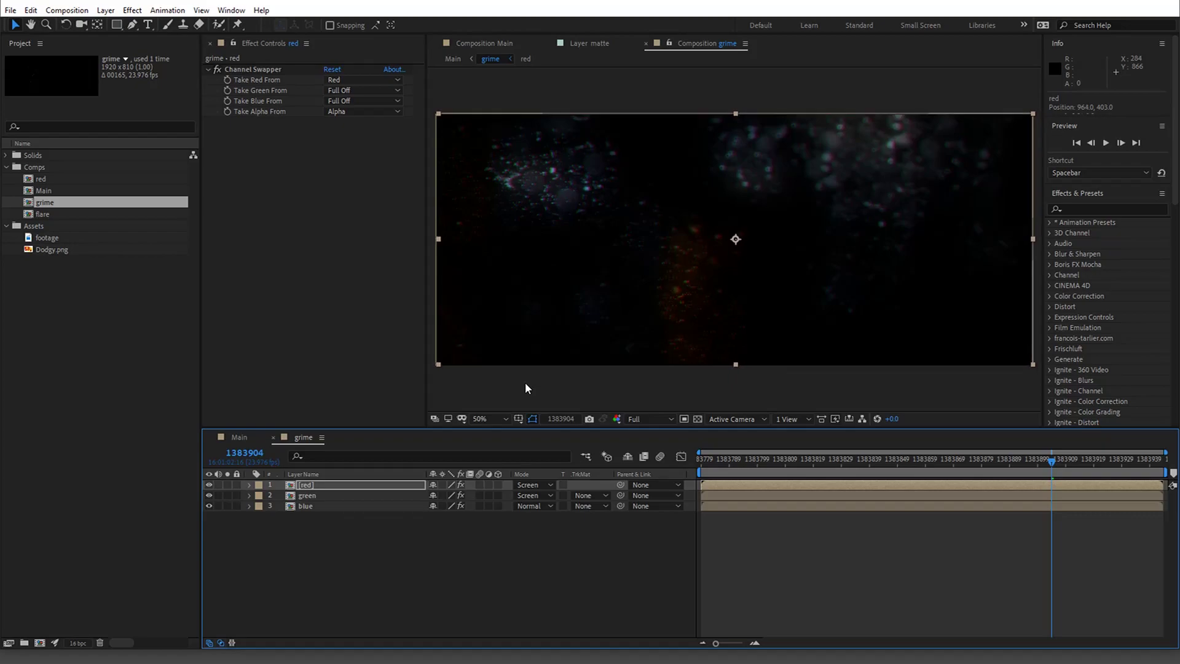
{"action": "key", "text": "Down"}
{"action": "key", "text": "Down"}
{"action": "key", "text": "Down"}
{"action": "key", "text": "Down"}
{"action": "key", "text": "Left"}
{"action": "key", "text": "Left"}
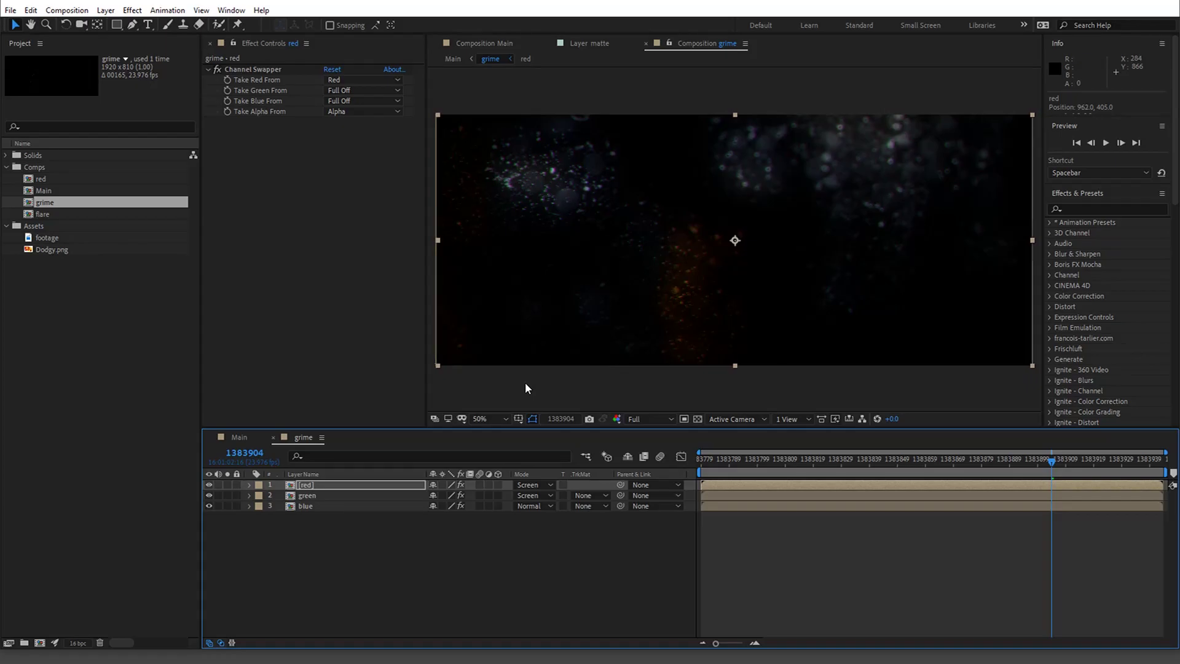
Return to the Main comp, zoom and pan the footage, and move to frame 00051
{"action": "left_click", "coordinate": [238, 437]}
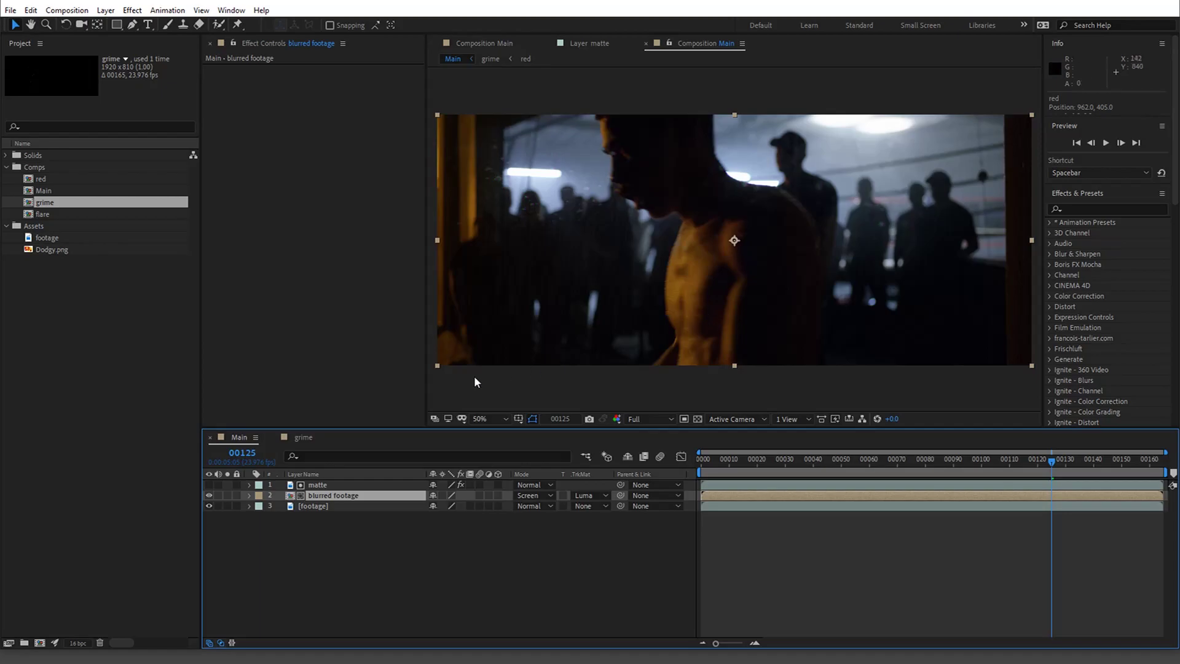
{"action": "scroll", "coordinate": [762, 248], "scroll_direction": "up", "scroll_amount": 2}
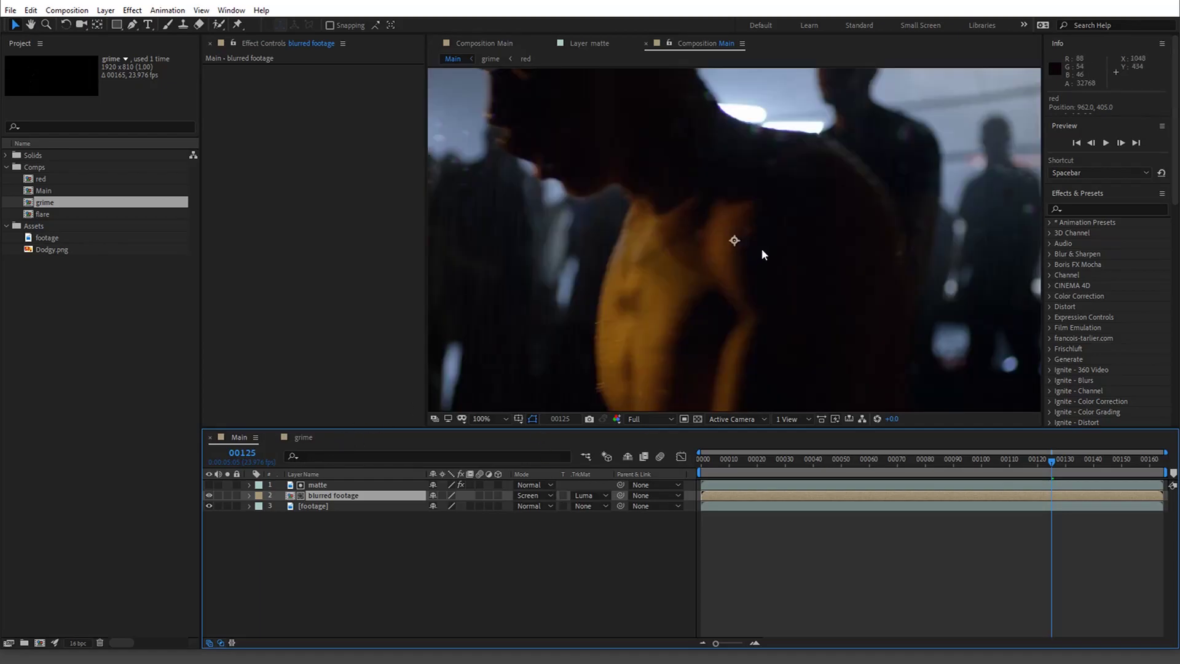
{"action": "left_click_drag", "start_coordinate": [883, 288], "coordinate": [509, 337]}
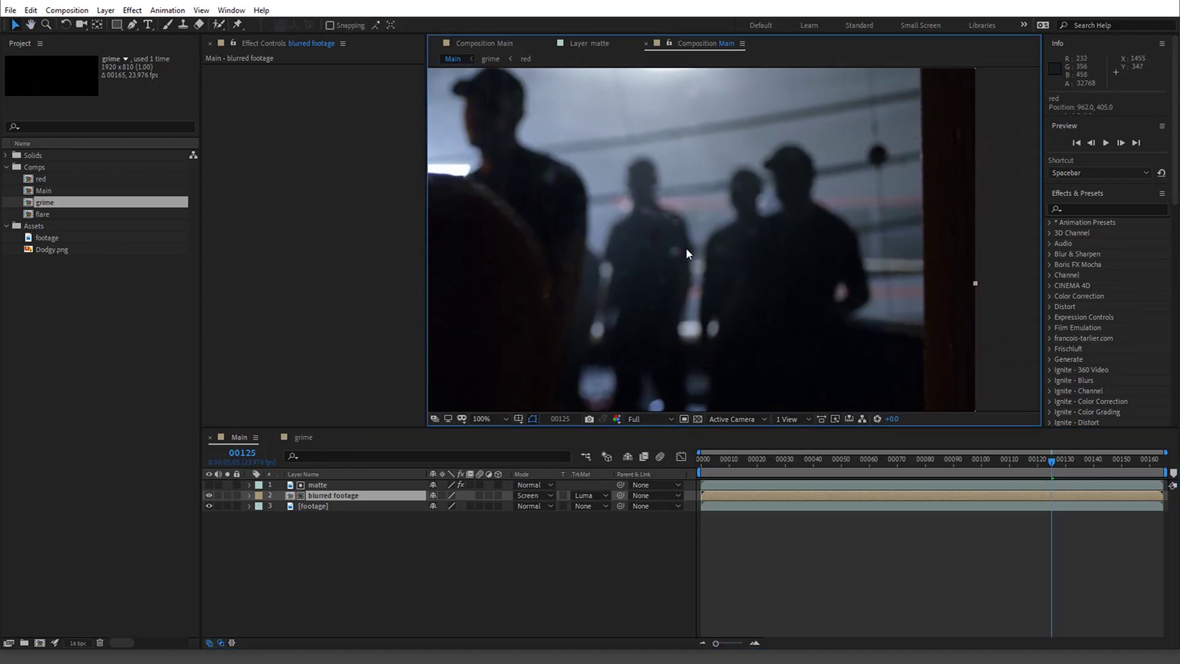
{"action": "left_click", "coordinate": [1019, 461]}
{"action": "left_click_drag", "start_coordinate": [1019, 463], "coordinate": [844, 463]}
Apply Curves to the blurred footage and raise the curve to brighten it
{"action": "scroll", "coordinate": [766, 304], "scroll_direction": "down", "scroll_amount": 2}
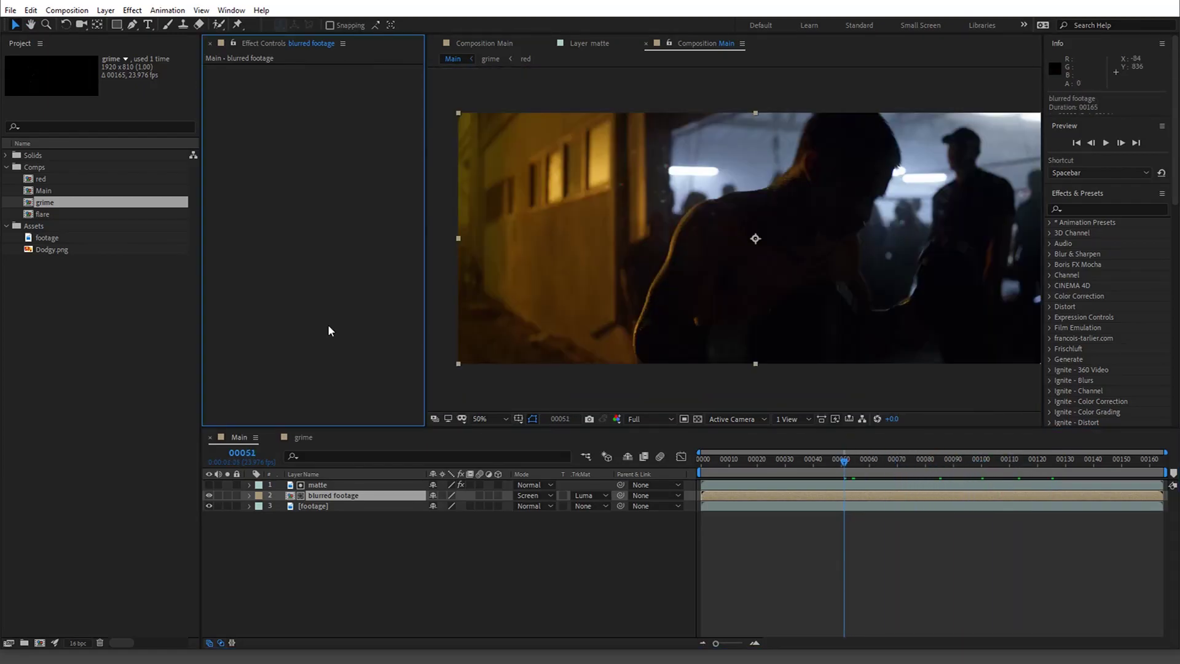
{"action": "key", "text": "ctrl+space"}
{"action": "type", "text": "curv"}
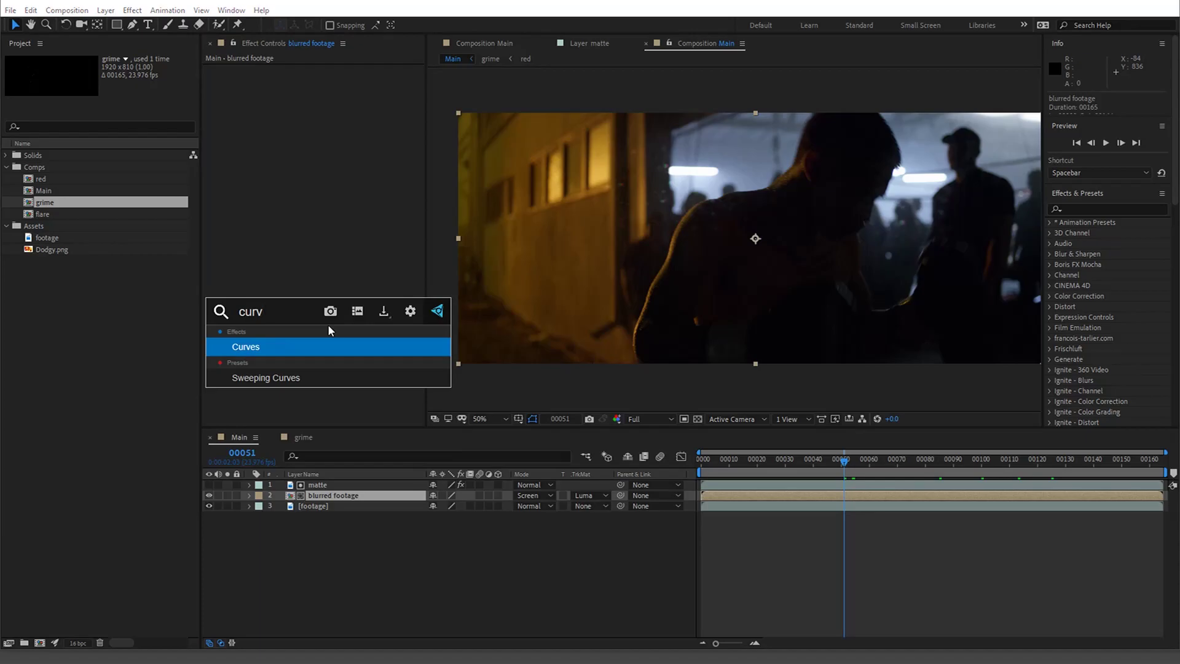
{"action": "key", "text": "Return"}
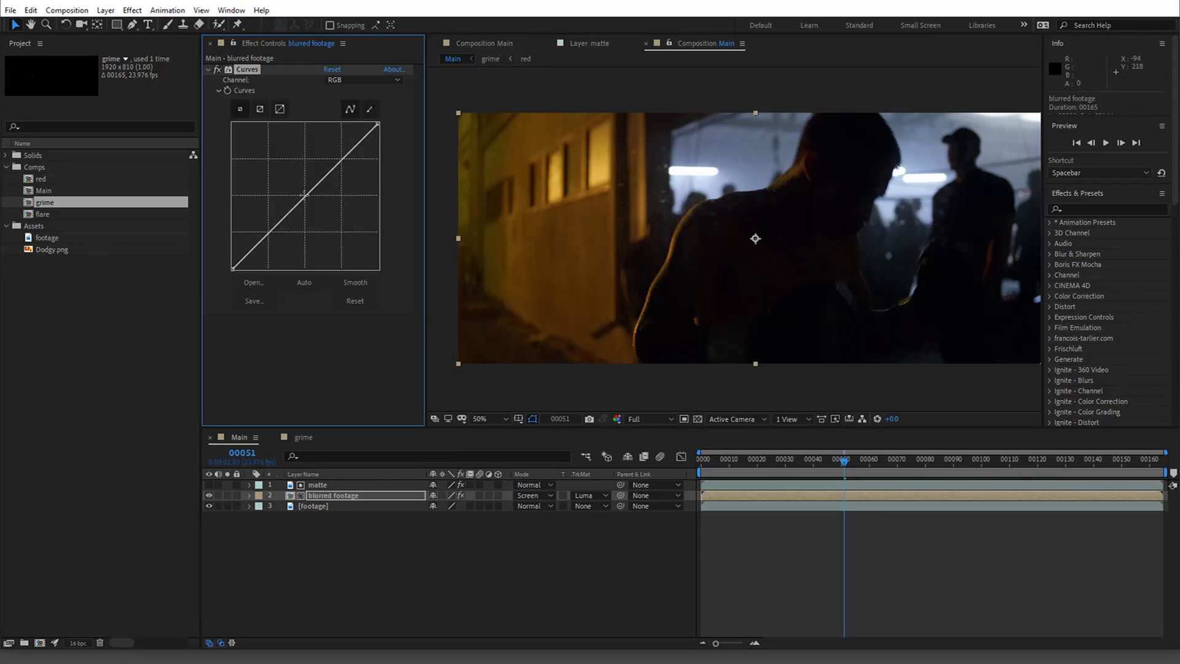
{"action": "left_click_drag", "start_coordinate": [902, 252], "coordinate": [867, 262]}
{"action": "left_click_drag", "start_coordinate": [871, 460], "coordinate": [919, 459]}
{"action": "left_click", "coordinate": [827, 460]}
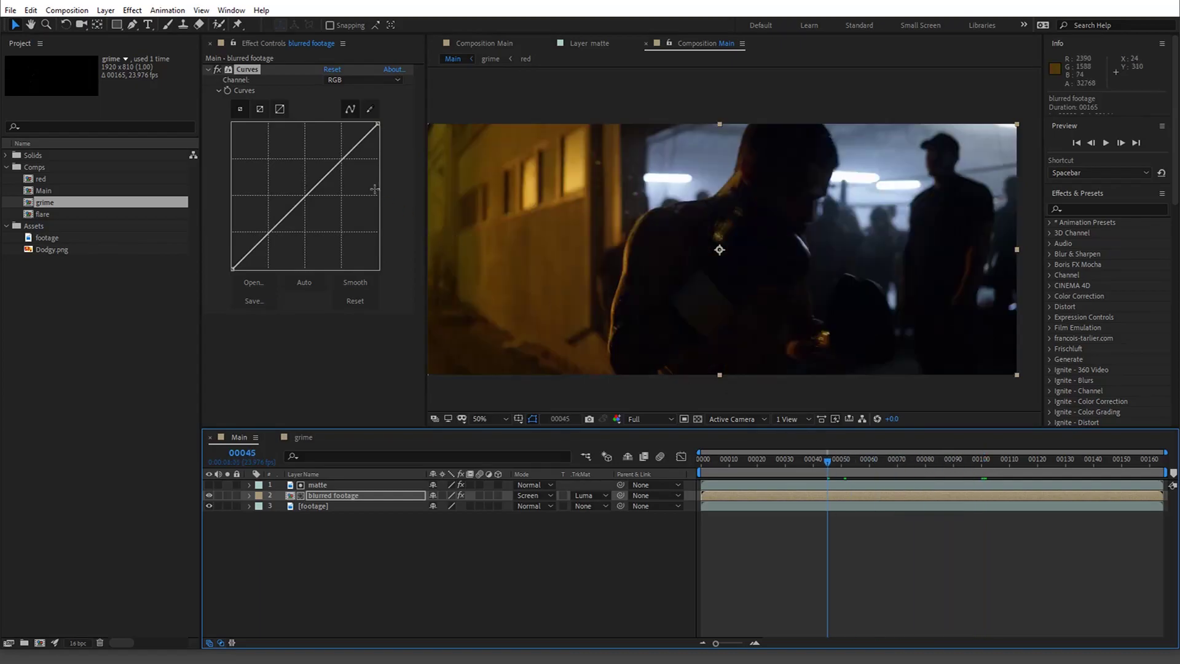
{"action": "left_click_drag", "start_coordinate": [303, 200], "coordinate": [293, 149]}
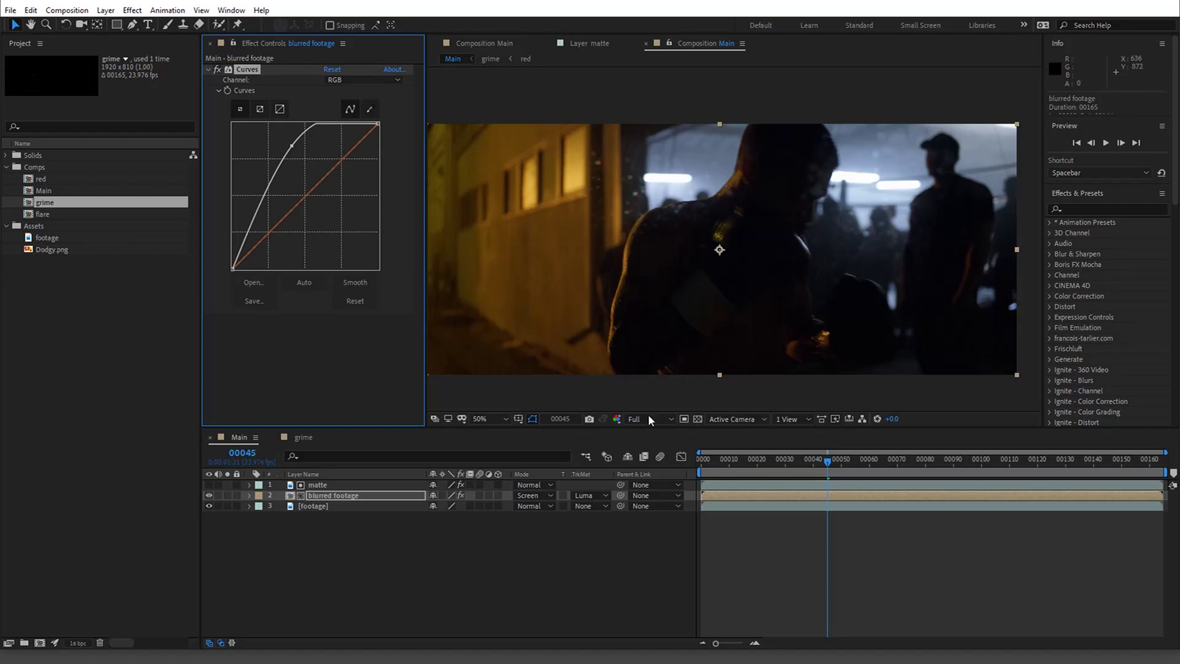
Return to the first frame and RAM-preview the Main comp
{"action": "left_click_drag", "start_coordinate": [746, 457], "coordinate": [658, 434]}
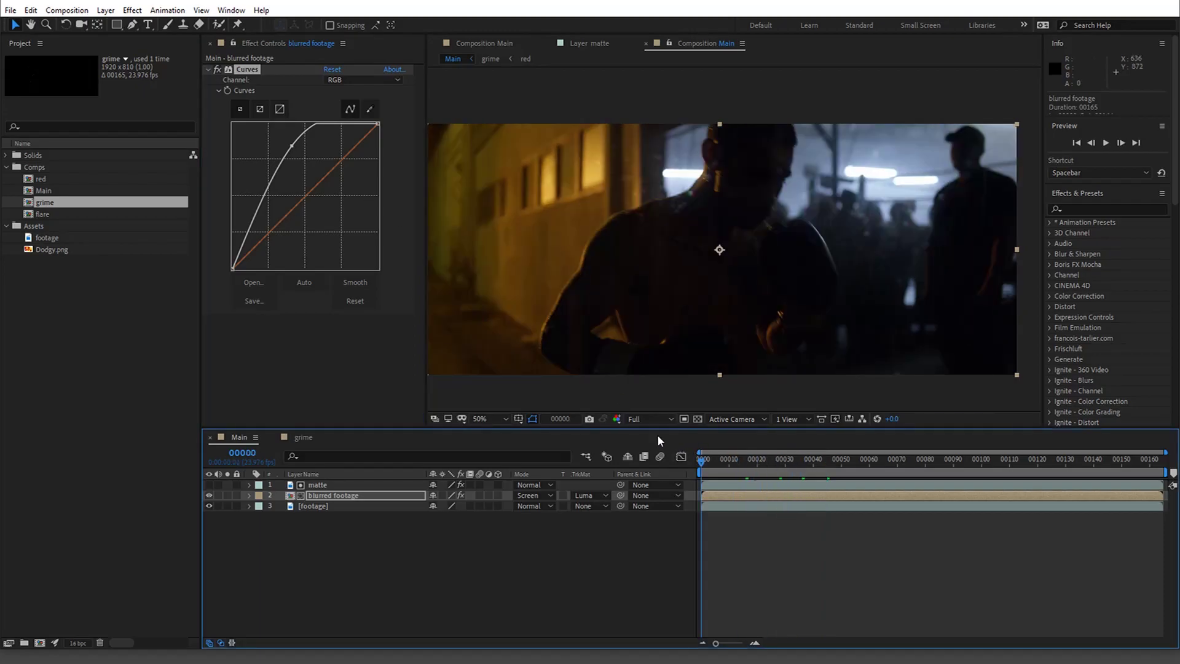
{"action": "left_click_drag", "start_coordinate": [625, 308], "coordinate": [612, 330]}
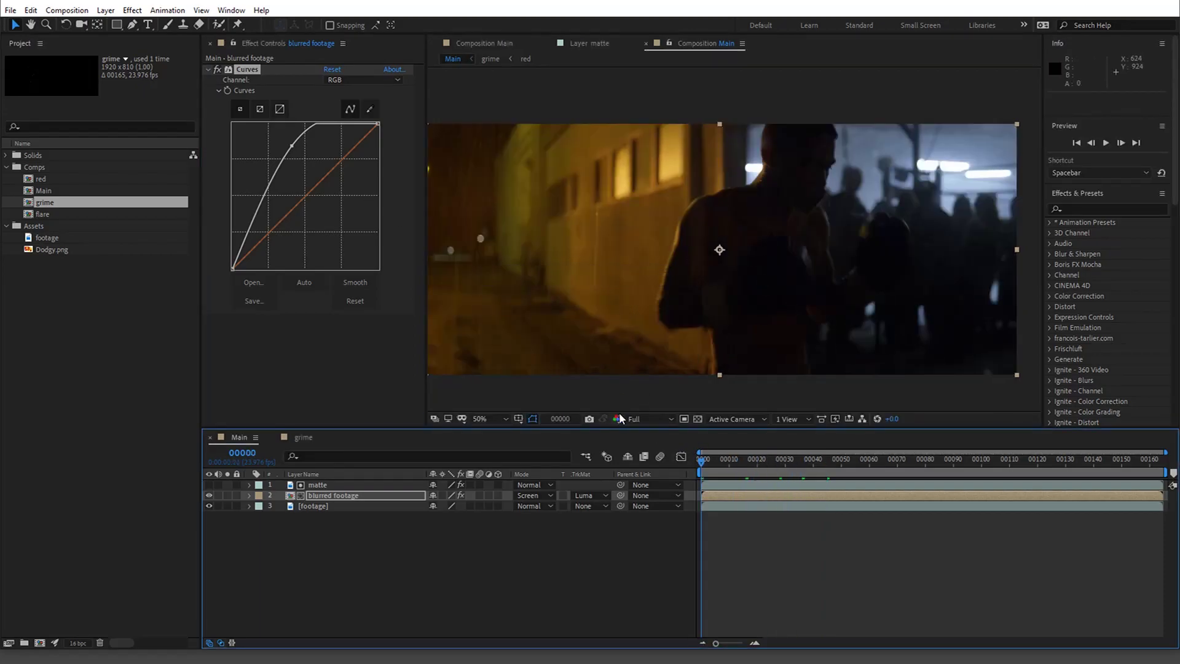
{"action": "key", "text": "space"}
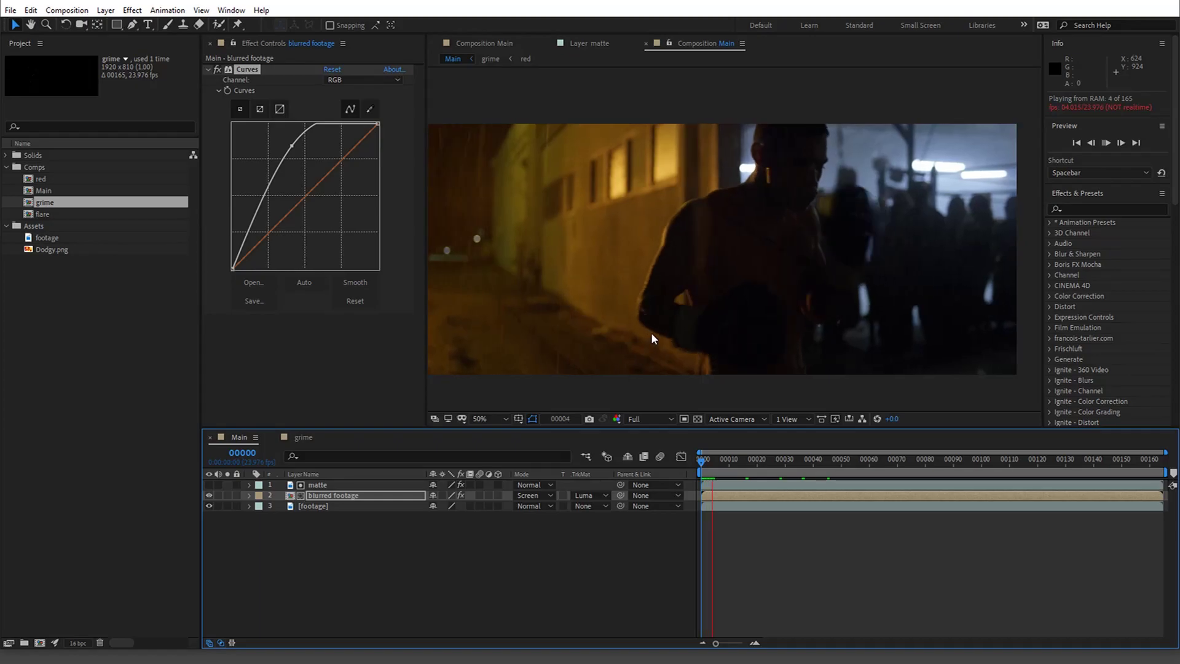
{"action": "left_click", "coordinate": [510, 371]}
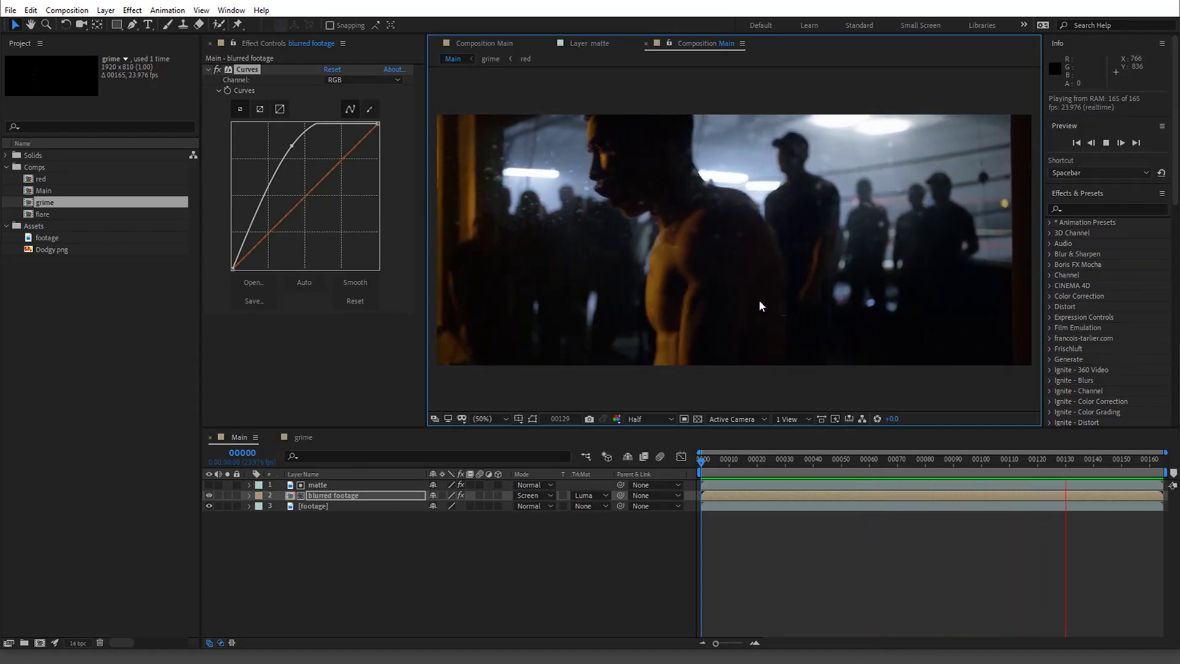
Check the red precomp inside grime, then go back to the Main comp
{"action": "left_click", "coordinate": [304, 437]}
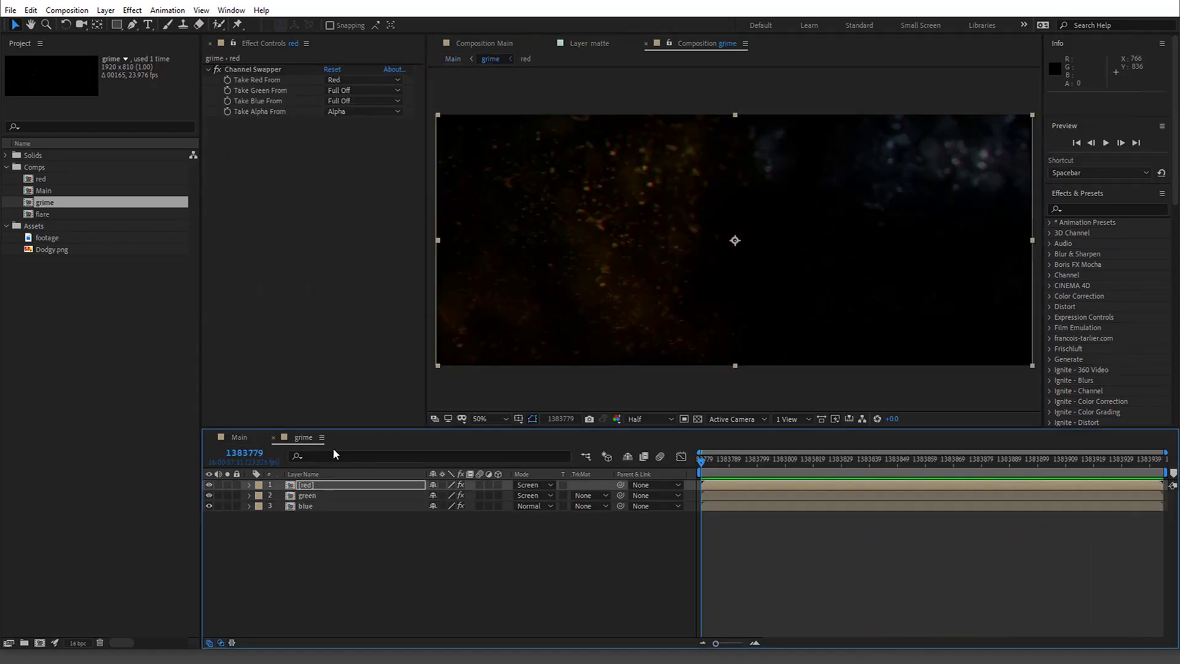
{"action": "double_click", "coordinate": [353, 485]}
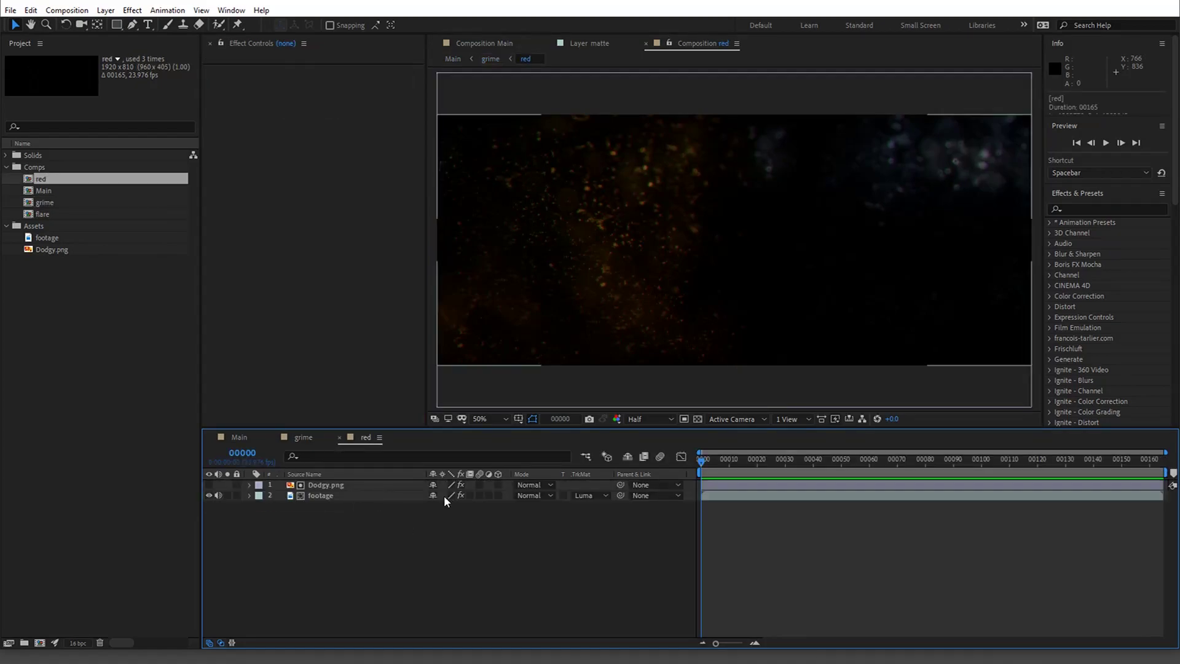
{"action": "left_click_drag", "start_coordinate": [747, 466], "coordinate": [779, 477]}
{"action": "left_click", "coordinate": [311, 434]}
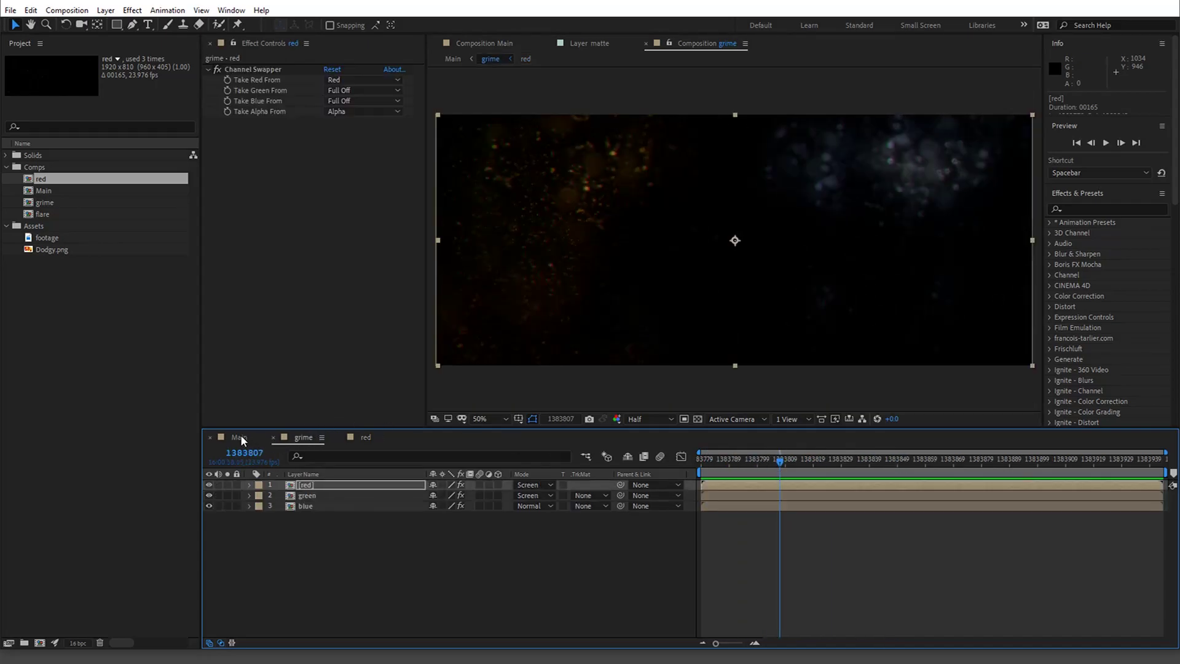
{"action": "left_click", "coordinate": [241, 434]}
Preview the matte layer across the shot and delete its Curves effect
{"action": "left_click", "coordinate": [318, 485]}
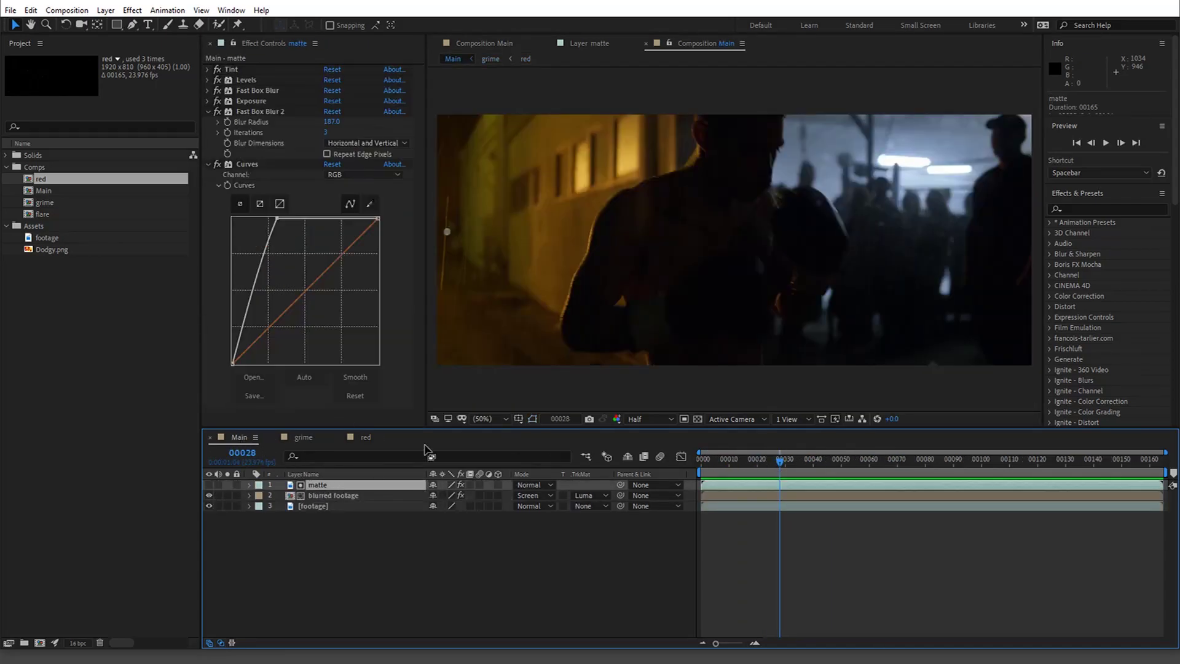
{"action": "key", "text": "space"}
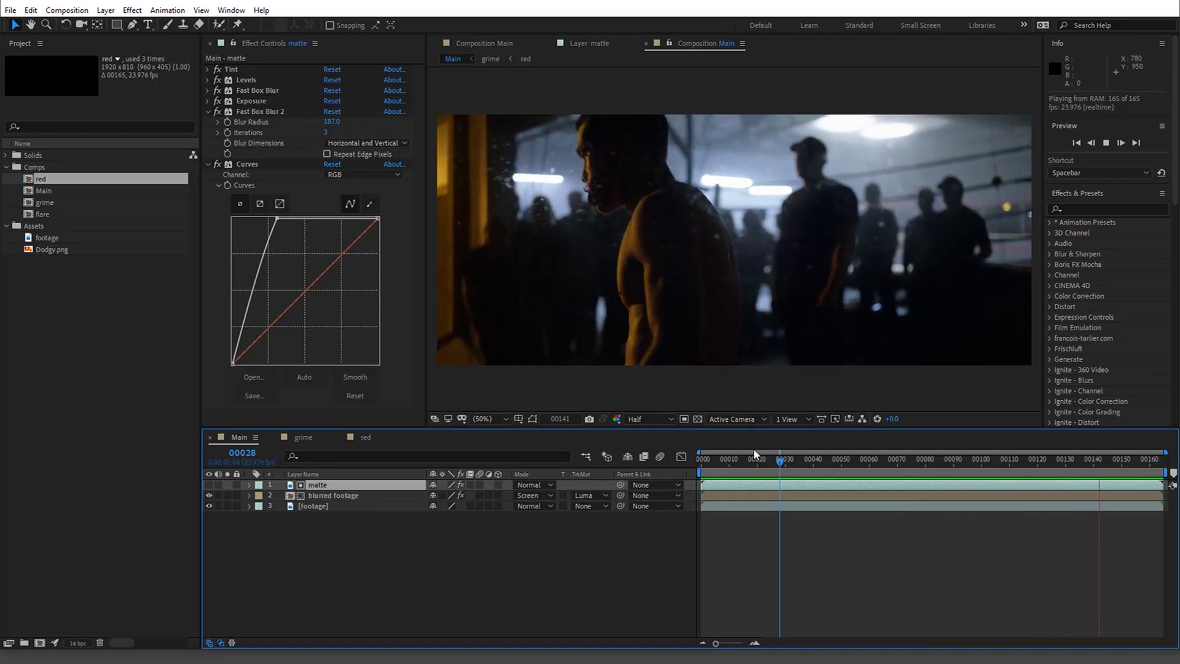
{"action": "key", "text": "space"}
{"action": "left_click_drag", "start_coordinate": [776, 459], "coordinate": [936, 486]}
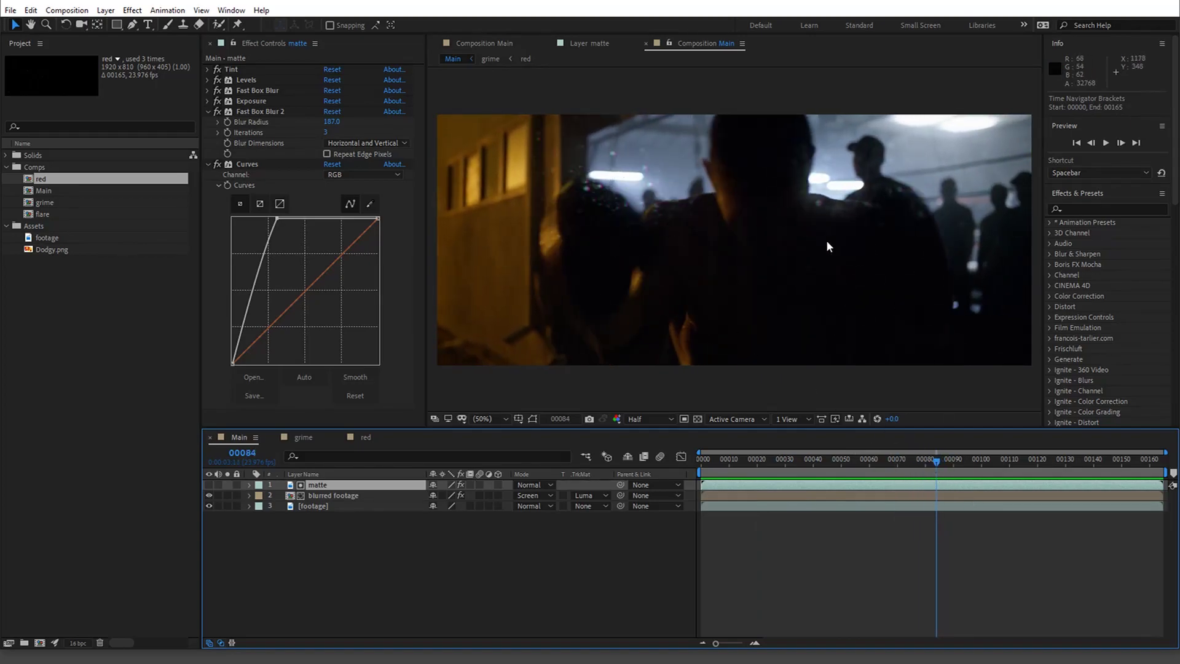
{"action": "left_click_drag", "start_coordinate": [938, 461], "coordinate": [1042, 452]}
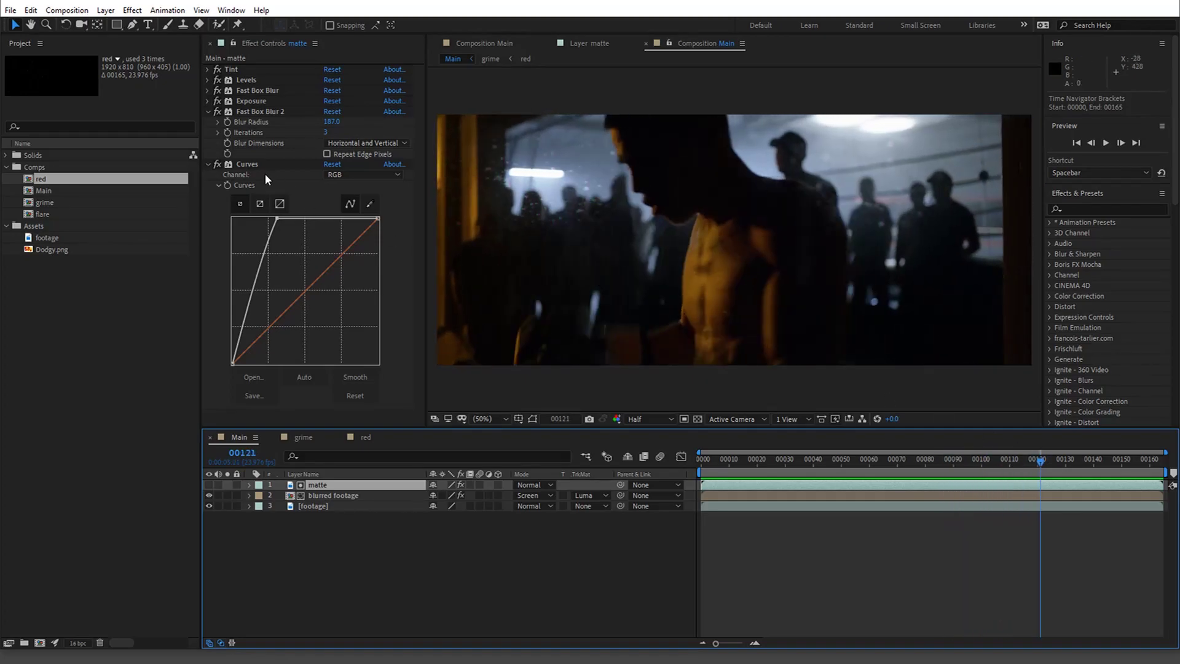
{"action": "left_click", "coordinate": [252, 164]}
{"action": "key", "text": "Delete"}
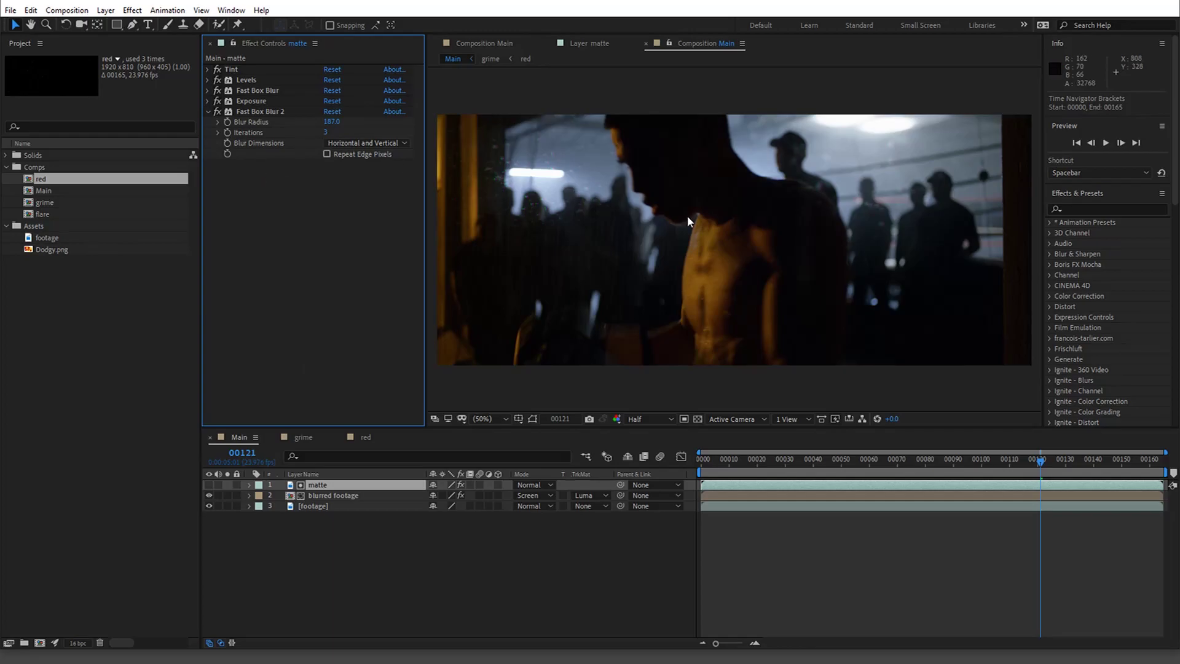
Compare the blurred footage with Curves off and on at frame 00037, leaving Curves enabled
{"action": "left_click", "coordinate": [342, 496]}
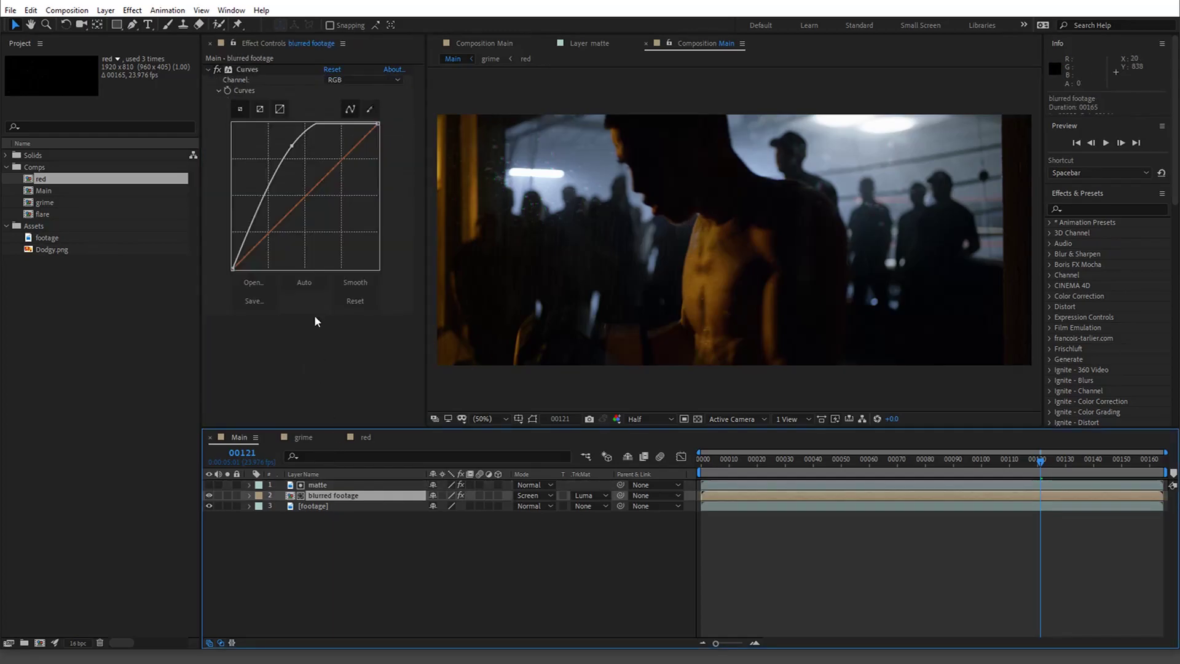
{"action": "left_click", "coordinate": [208, 70]}
{"action": "left_click", "coordinate": [217, 71]}
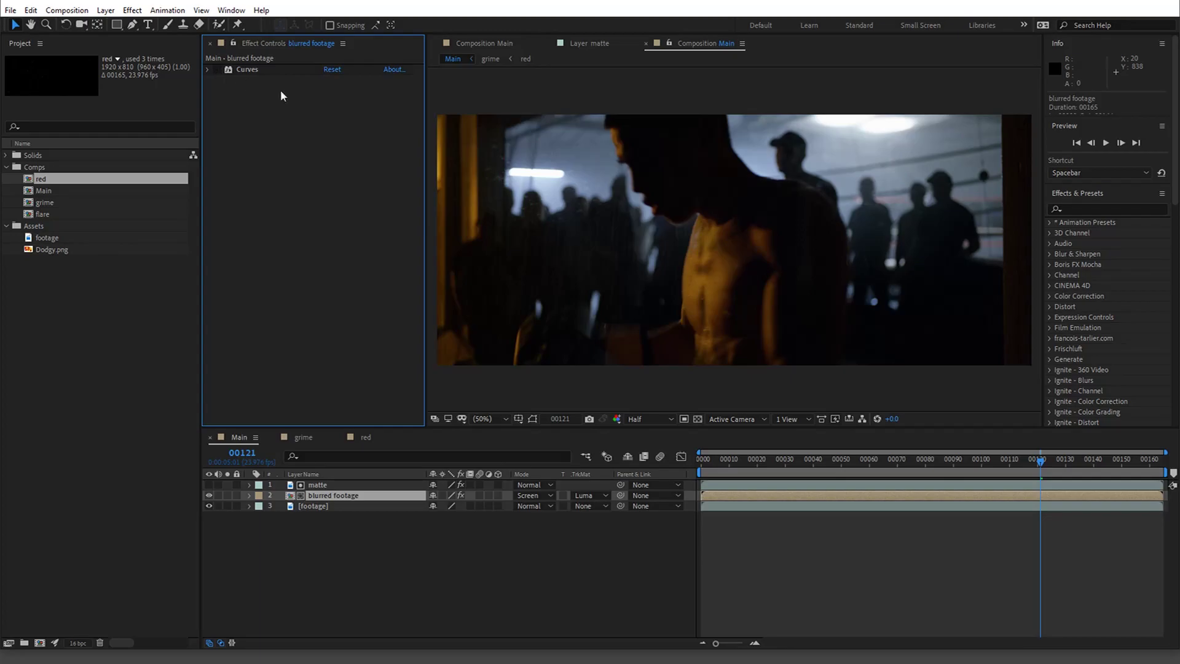
{"action": "mouse_move", "coordinate": [813, 466]}
{"action": "left_mouse_down"}
{"action": "mouse_move", "coordinate": [1015, 466]}
{"action": "mouse_move", "coordinate": [805, 466]}
{"action": "left_mouse_up"}
{"action": "left_click", "coordinate": [217, 71]}
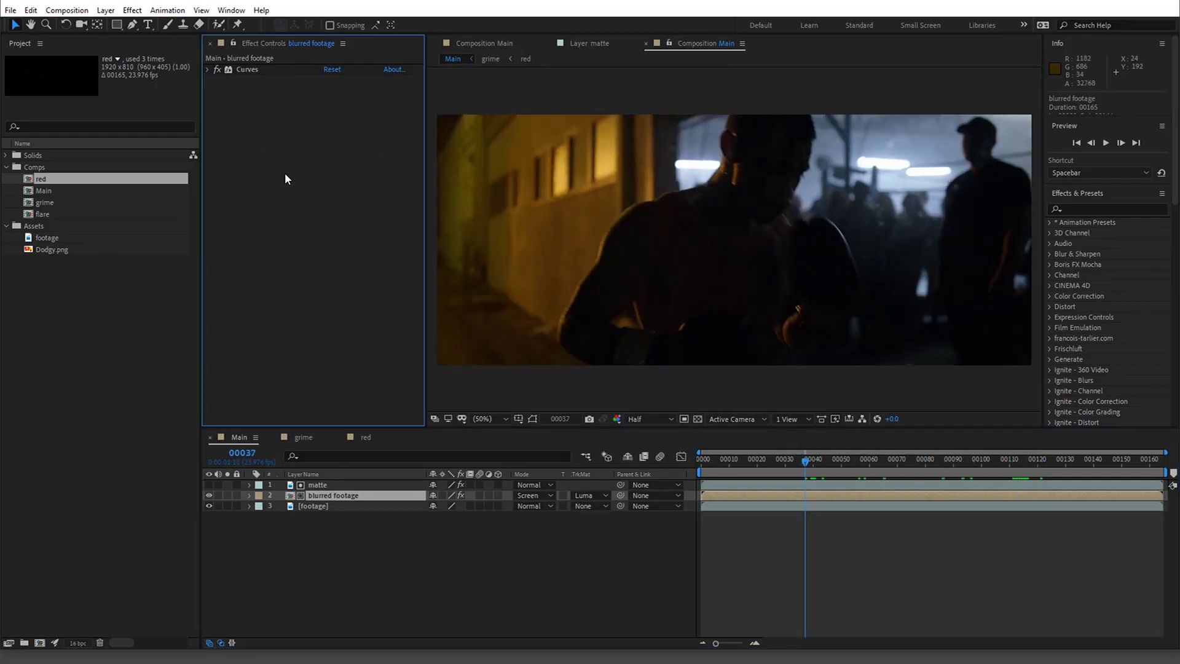
Apply Camera Lens Blur below Curves on the blurred footage layer via FX Console search 'camer'
{"action": "key", "text": "ctrl+space"}
{"action": "type", "text": "c"}
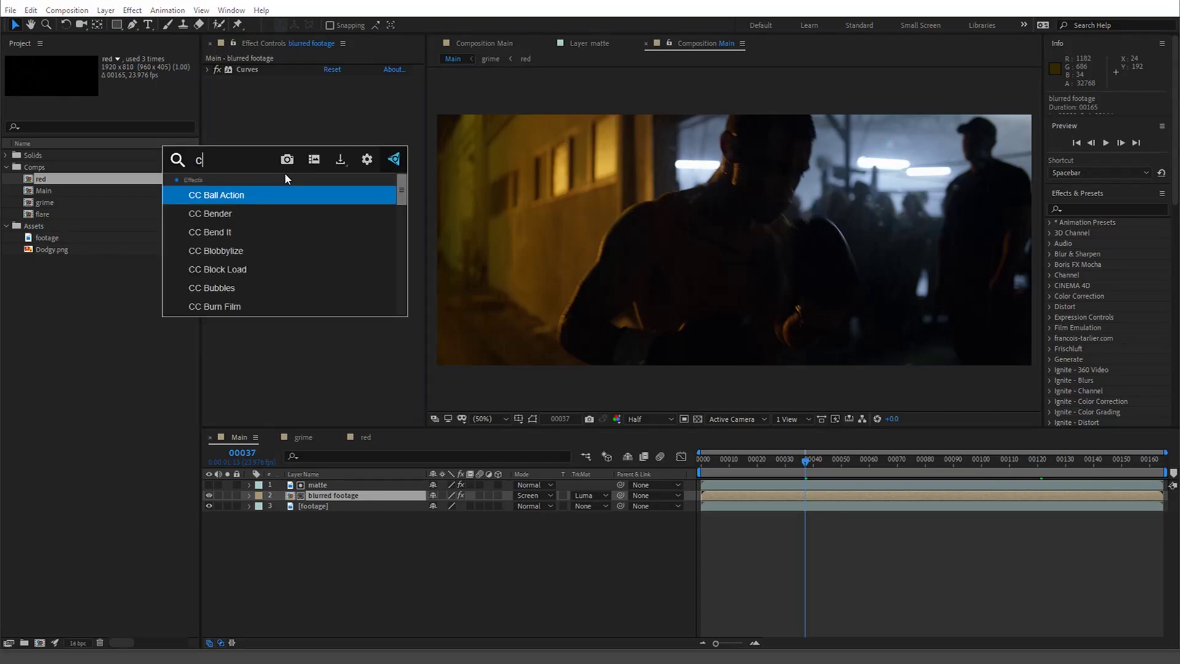
{"action": "type", "text": "amer"}
{"action": "key", "text": "Down"}
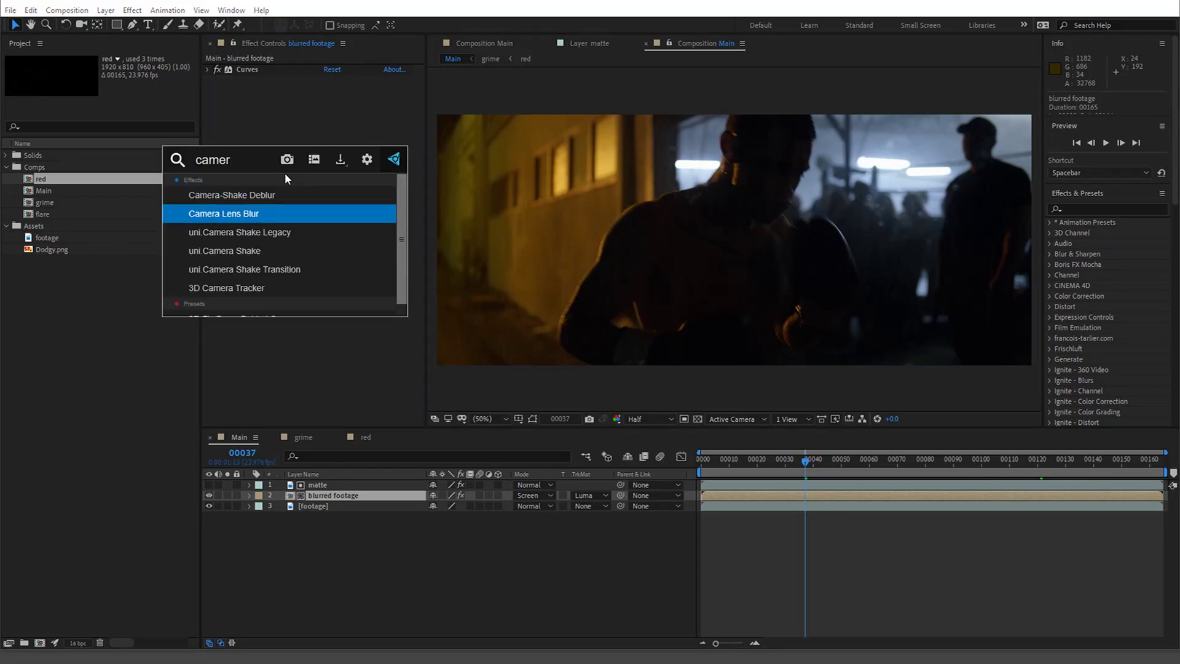
{"action": "key", "text": "Return"}
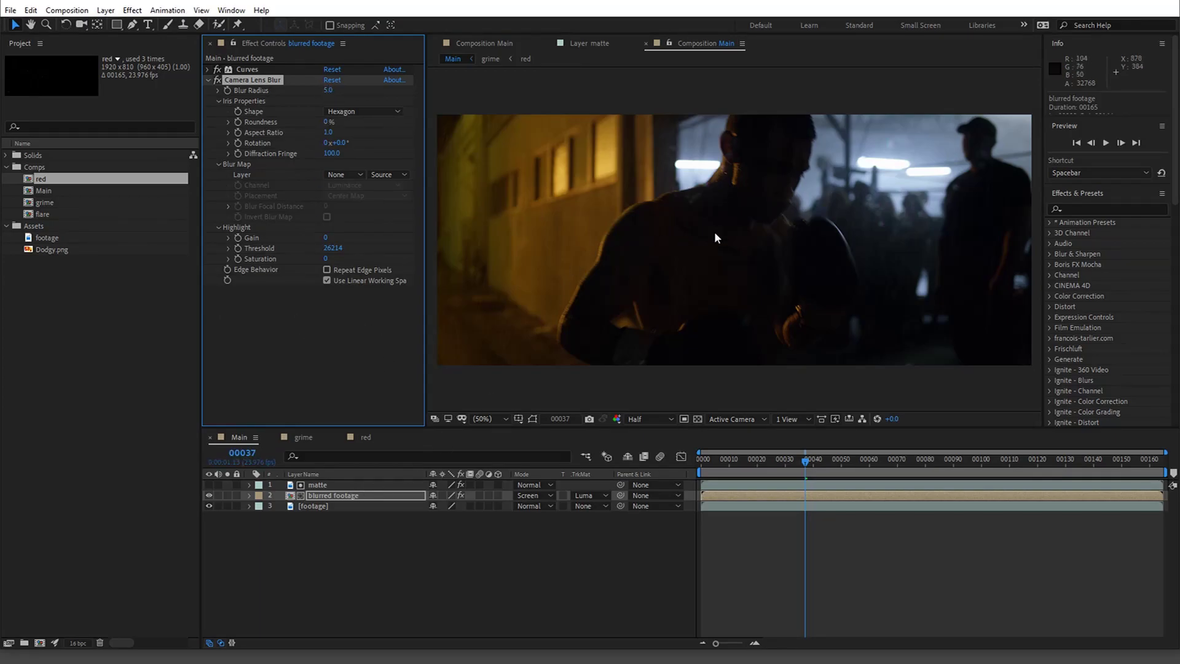
{"action": "scroll", "coordinate": [759, 172], "scroll_direction": "up", "scroll_amount": 1}
{"action": "scroll", "coordinate": [762, 191], "scroll_direction": "down", "scroll_amount": 1}
{"action": "left_click_drag", "start_coordinate": [800, 466], "coordinate": [908, 462]}
{"action": "mouse_move", "coordinate": [895, 458]}
{"action": "left_mouse_down"}
{"action": "mouse_move", "coordinate": [777, 456]}
{"action": "mouse_move", "coordinate": [912, 445]}
{"action": "left_mouse_up"}
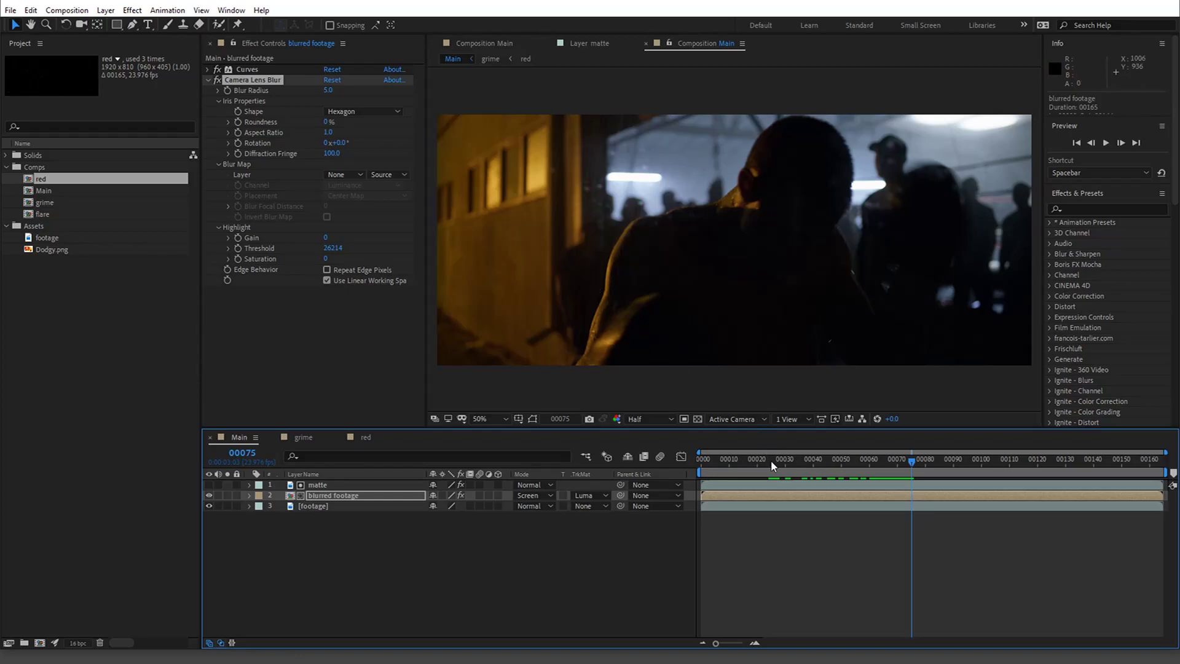
{"action": "mouse_move", "coordinate": [771, 459]}
{"action": "left_mouse_down"}
{"action": "mouse_move", "coordinate": [702, 459]}
{"action": "mouse_move", "coordinate": [871, 460]}
{"action": "mouse_move", "coordinate": [769, 472]}
{"action": "left_mouse_up"}
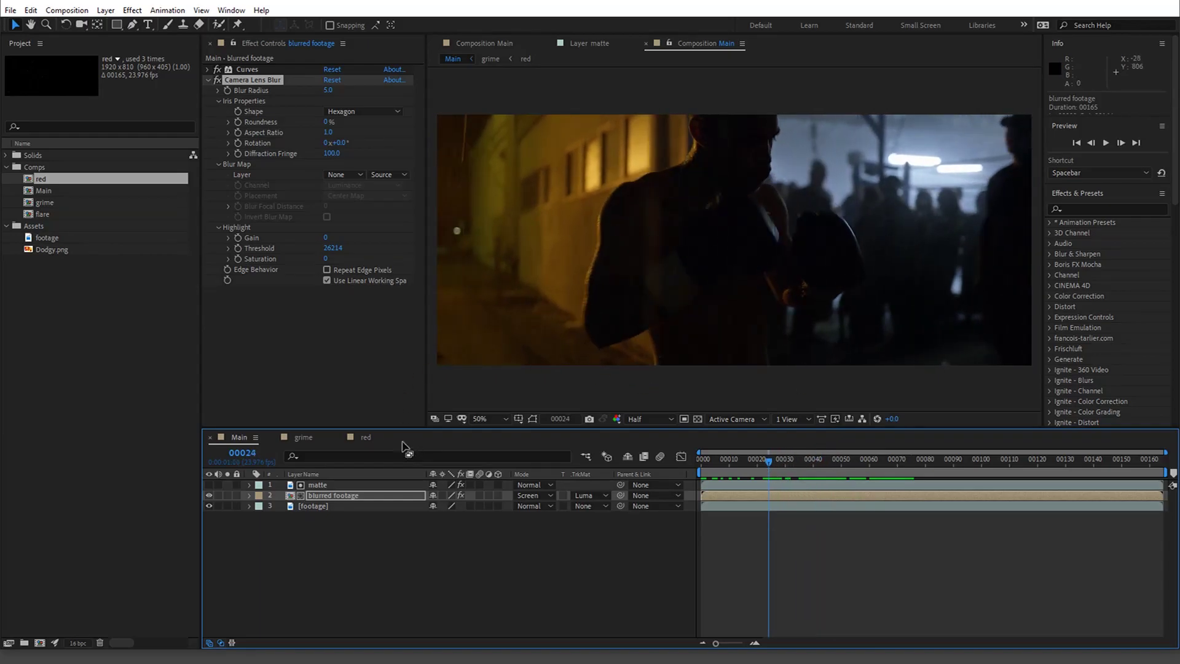
{"action": "left_click_drag", "start_coordinate": [319, 529], "coordinate": [342, 520]}
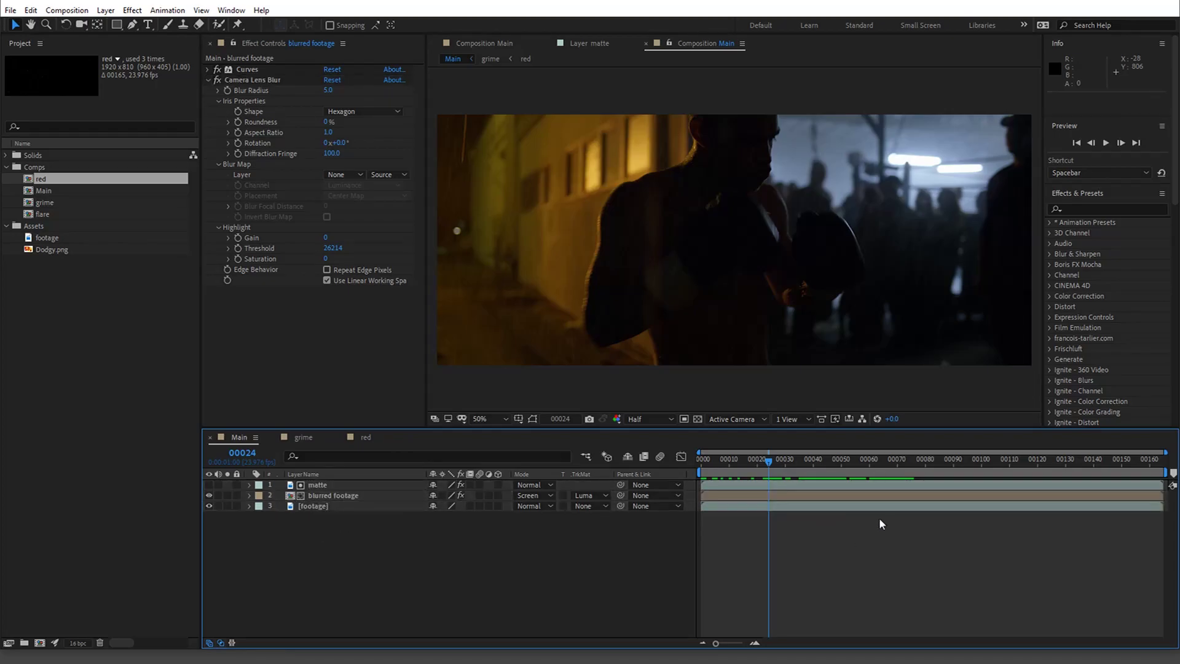
{"action": "mouse_move", "coordinate": [776, 475]}
{"action": "left_mouse_down"}
{"action": "mouse_move", "coordinate": [711, 455]}
{"action": "mouse_move", "coordinate": [786, 456]}
{"action": "left_mouse_up"}
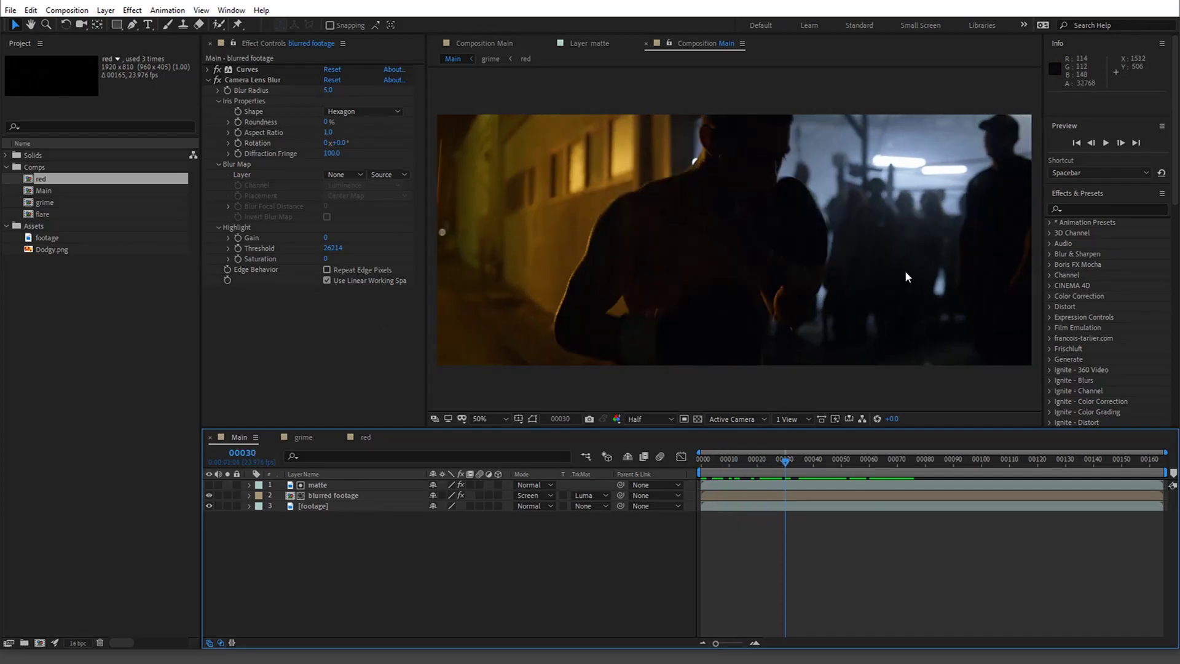
{"action": "left_click_drag", "start_coordinate": [765, 455], "coordinate": [929, 437]}
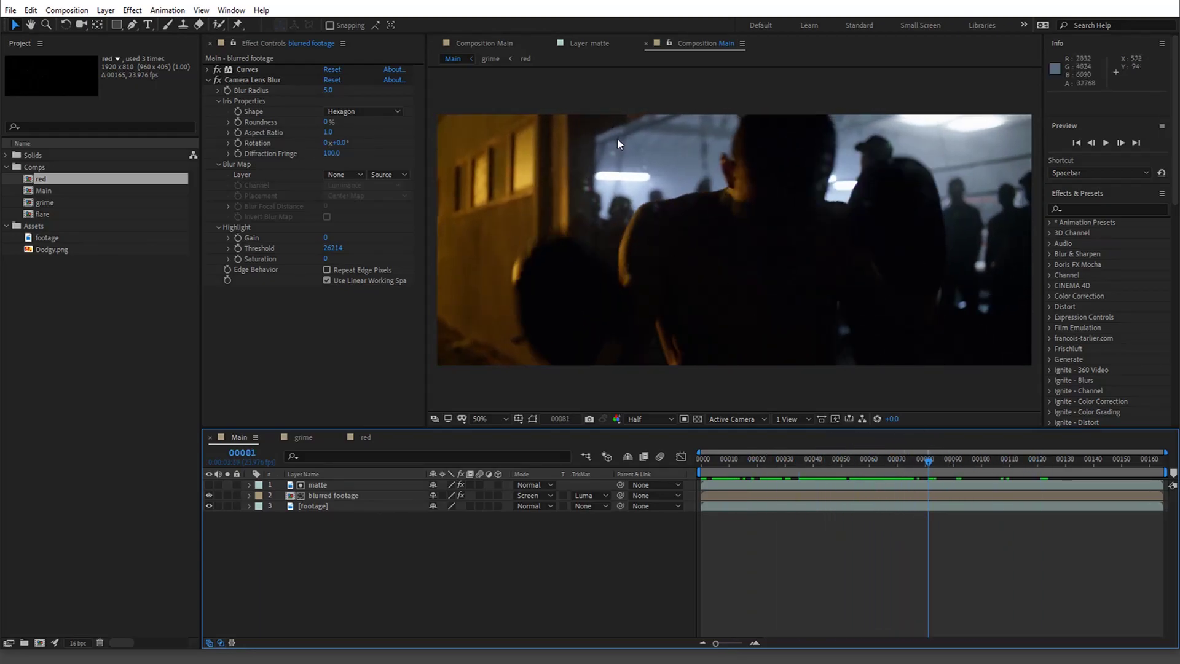
{"action": "left_click", "coordinate": [593, 279]}
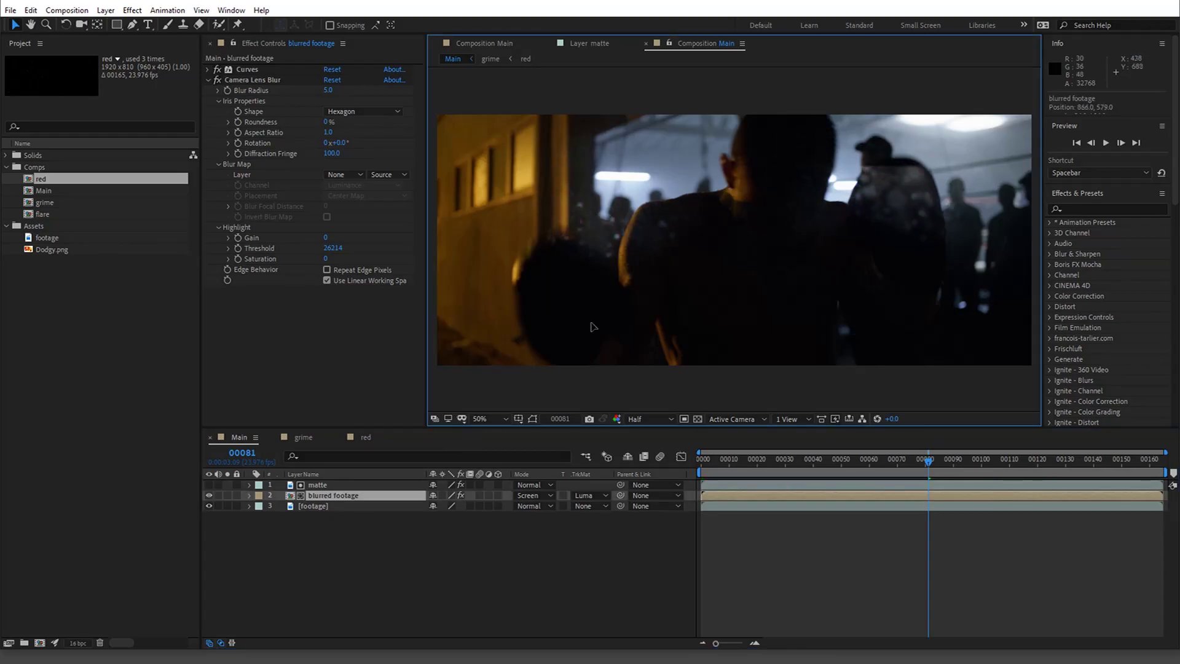
{"action": "left_click_drag", "start_coordinate": [527, 275], "coordinate": [645, 311]}
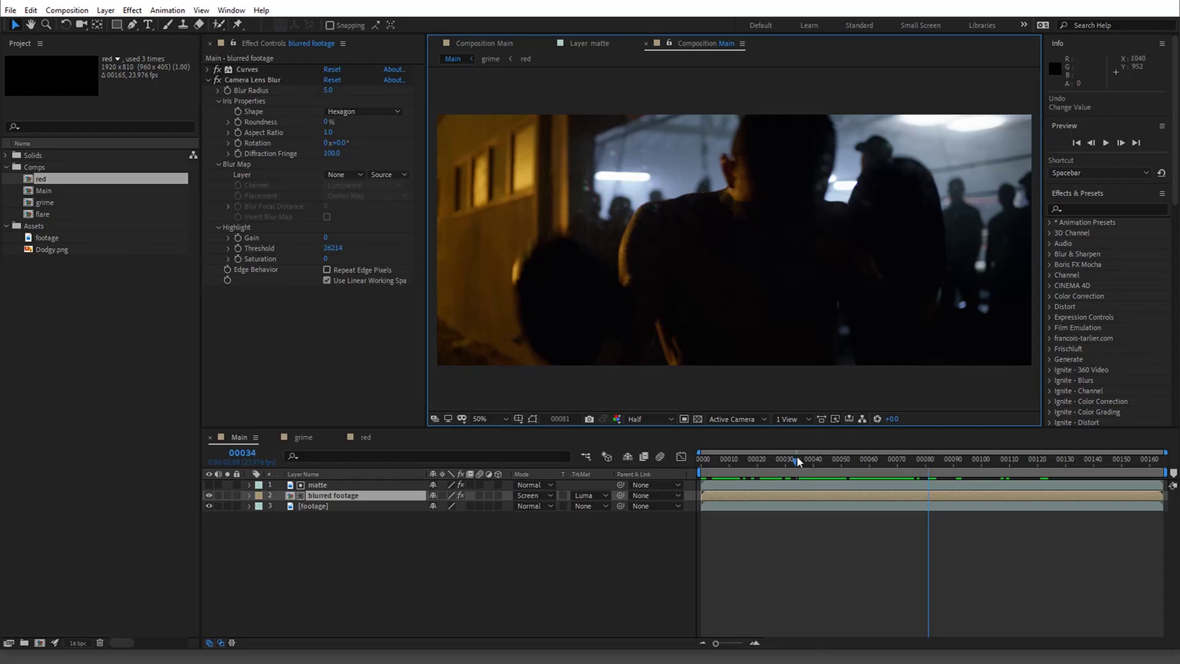
{"action": "left_click_drag", "start_coordinate": [796, 455], "coordinate": [875, 448]}
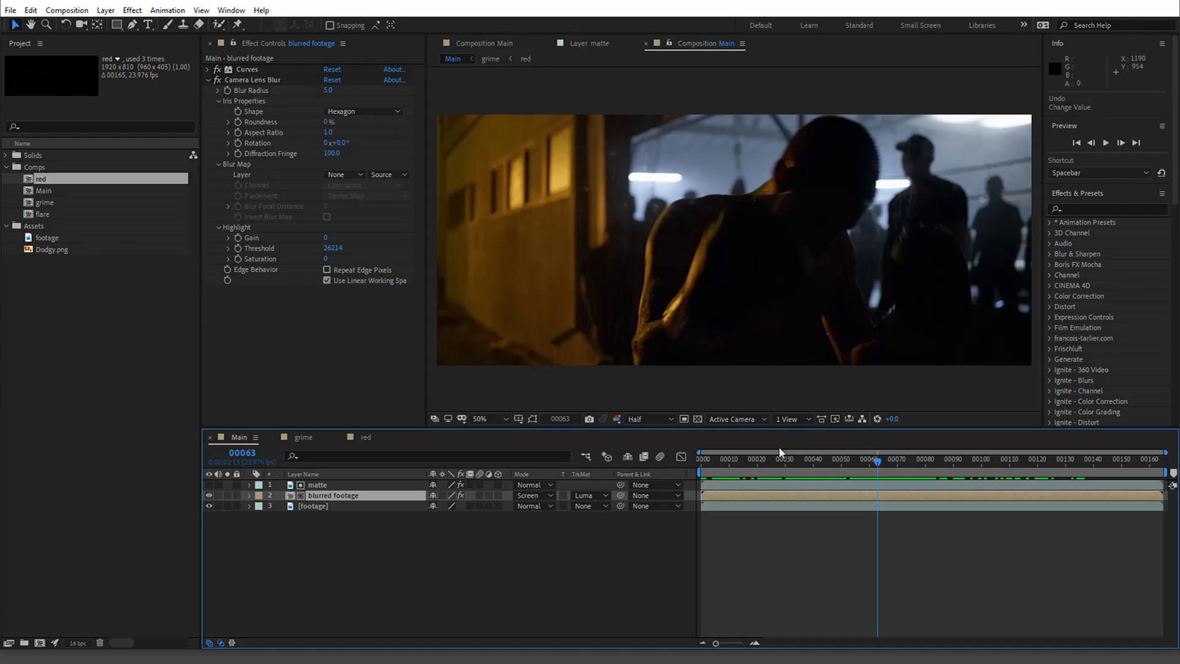
{"action": "left_click_drag", "start_coordinate": [780, 465], "coordinate": [993, 431]}
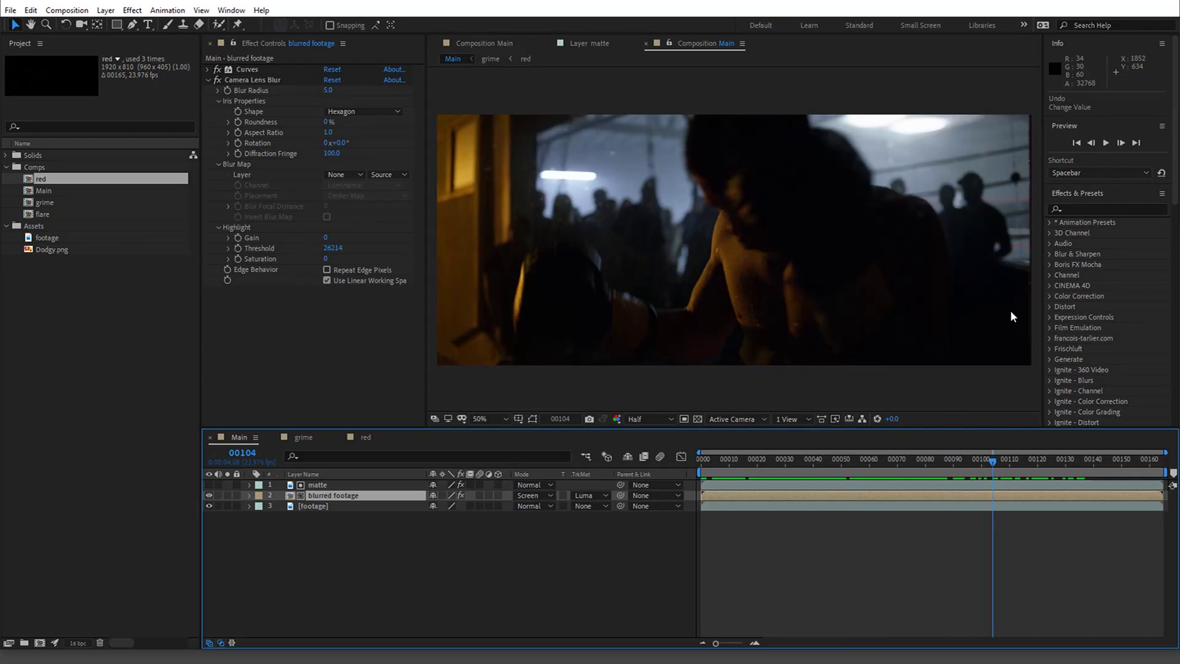